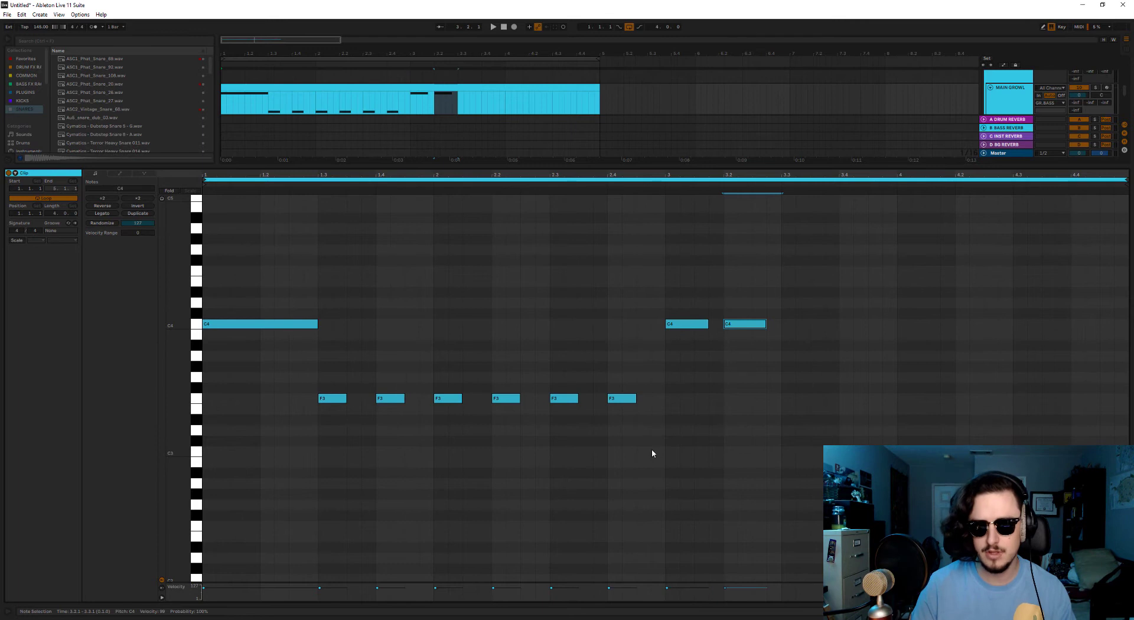
# Repeat the F3 notes from 3.3, replacing the last two with one G#3 note from 4.3 to the clip's end.
pyautogui.hotkey('ctrl', 'd')
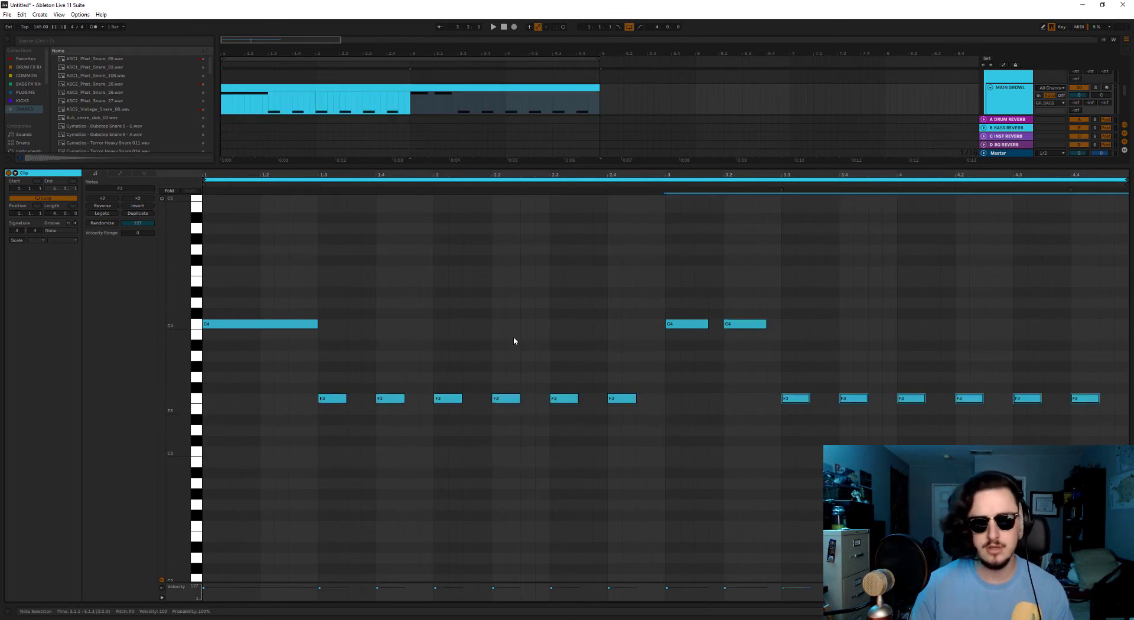
pyautogui.moveTo(1008, 343); pyautogui.dragTo(1112, 463)
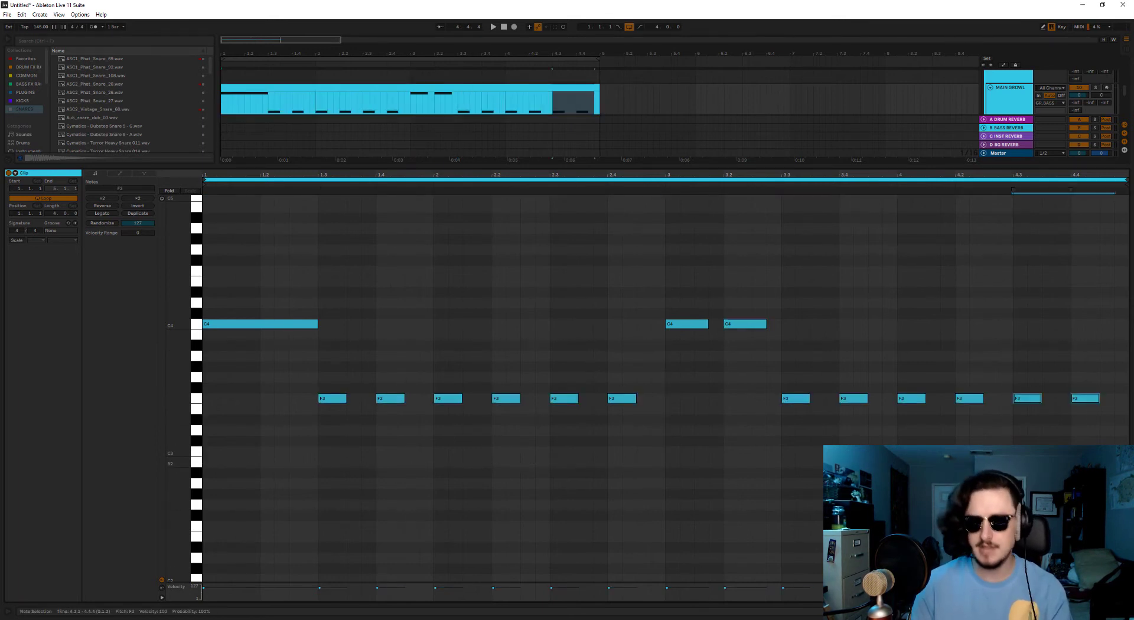
pyautogui.press('Delete')
pyautogui.doubleClick(1021, 367)
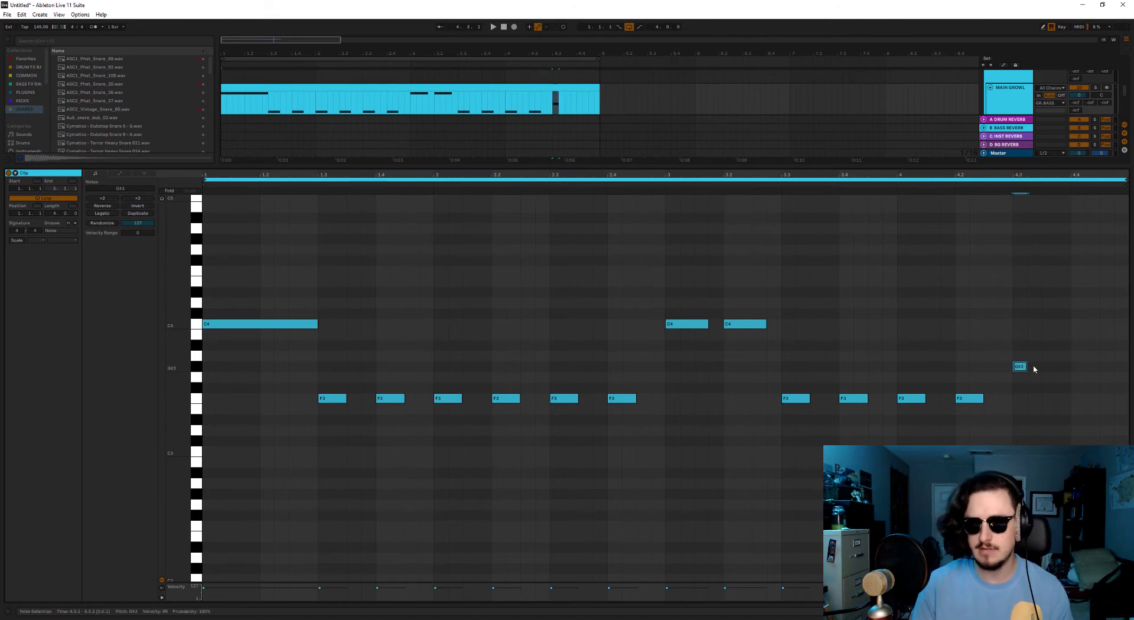
pyautogui.moveTo(1027, 367); pyautogui.dragTo(1128, 366)
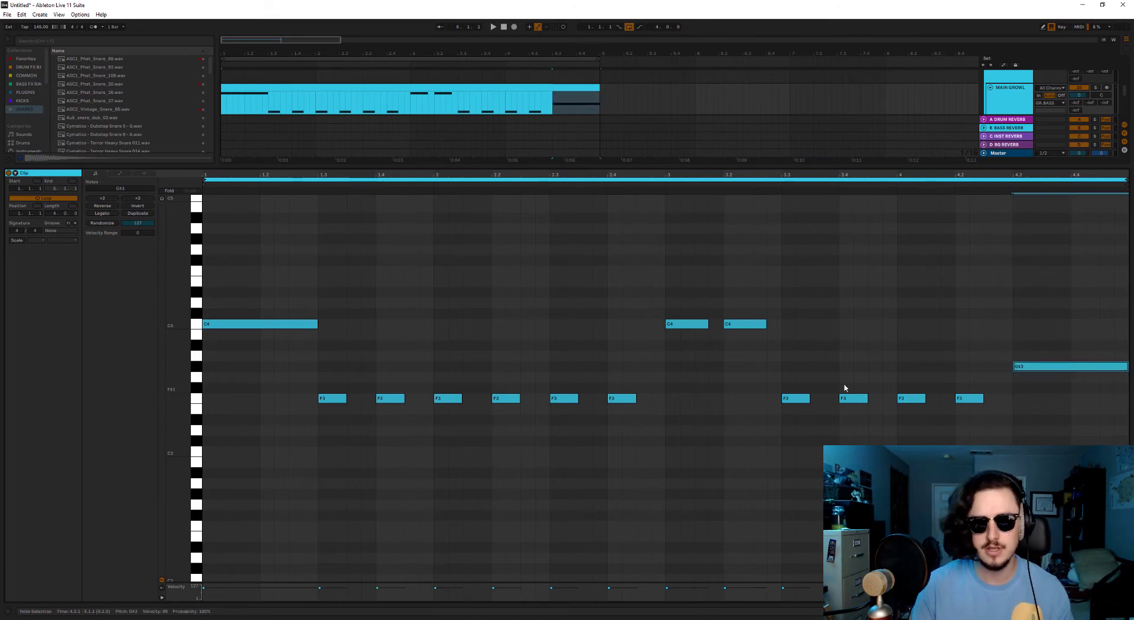
pyautogui.moveTo(342, 356); pyautogui.dragTo(653, 471)
pyautogui.moveTo(788, 357); pyautogui.dragTo(1000, 479)
pyautogui.moveTo(329, 366); pyautogui.dragTo(657, 456)
pyautogui.click(332, 398)
pyautogui.click(390, 399)
pyautogui.click(448, 399)
pyautogui.hotkey('alt', 'Right')
pyautogui.hotkey('alt', 'Right')
pyautogui.hotkey('alt', 'Right')
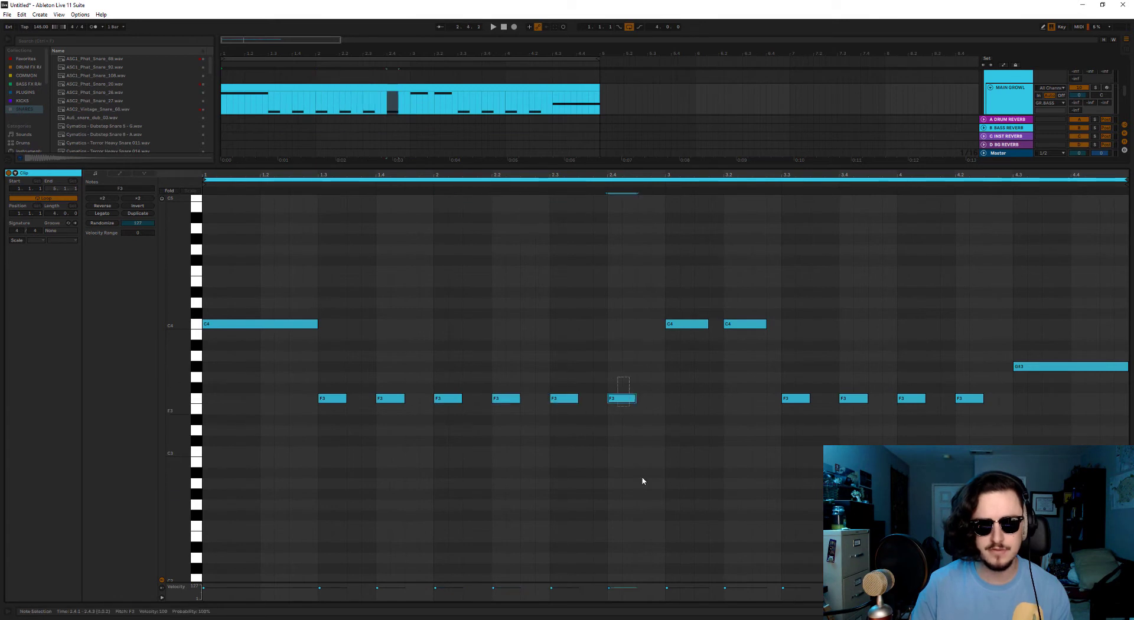
# Replace the F3 note at 2.4 with an A#3 note that lasts until bar 3.
pyautogui.press('Delete')
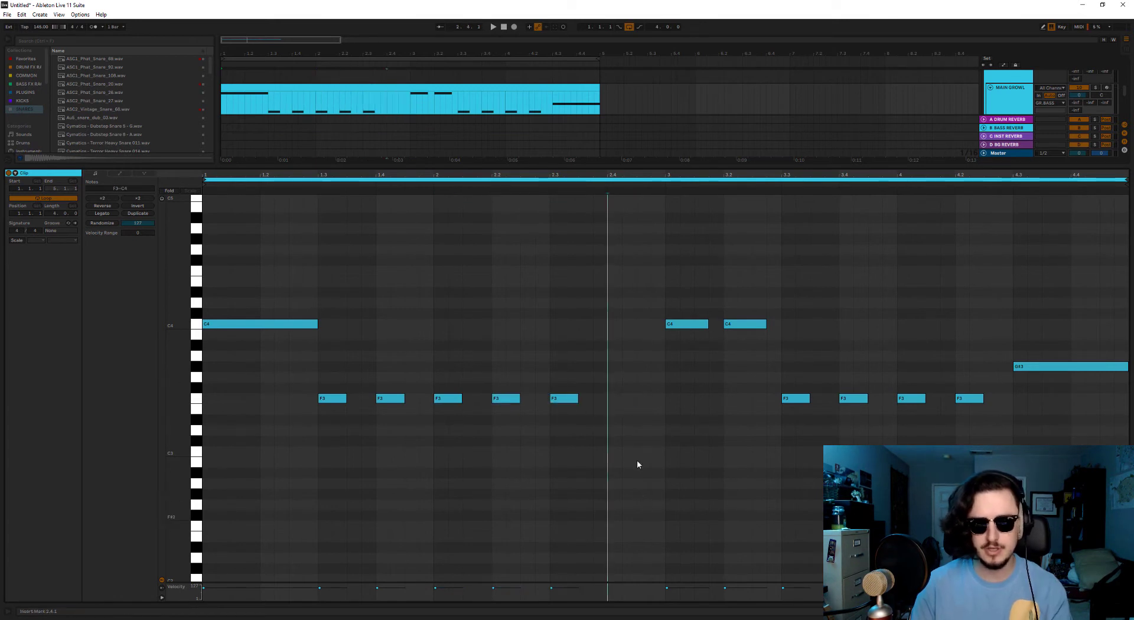
pyautogui.doubleClick(614, 346)
pyautogui.moveTo(620, 346); pyautogui.dragTo(664, 347)
# Rework the F3 notes between 1.3 and 2.4 into a run of shorter notes moving between F3, G3 and G#3.
pyautogui.moveTo(333, 369); pyautogui.dragTo(607, 482)
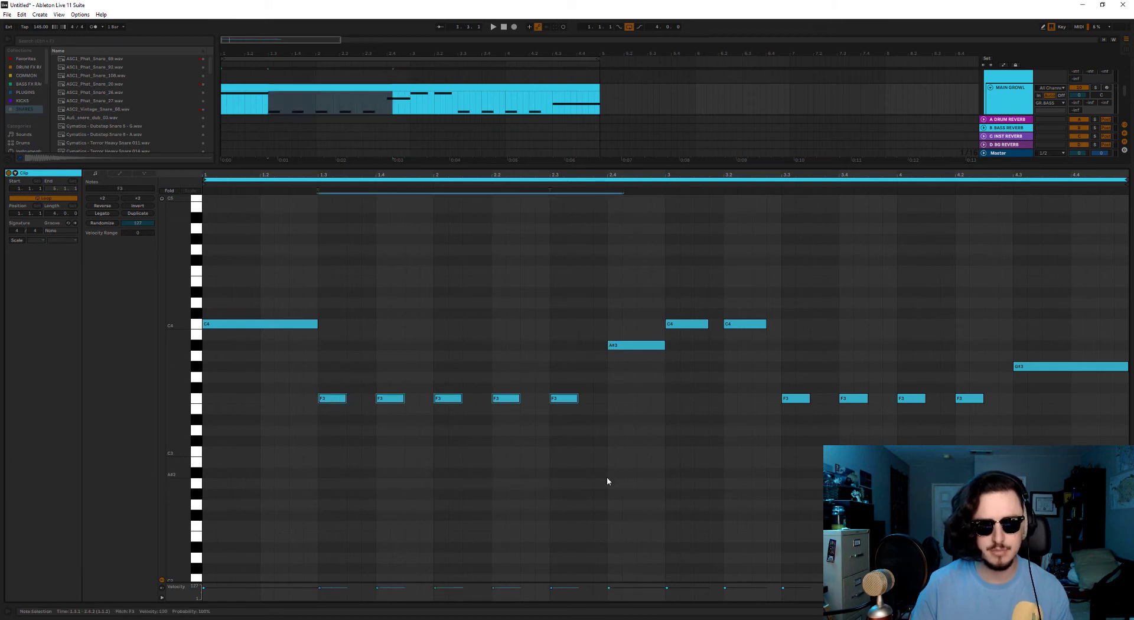
pyautogui.moveTo(345, 399)
pyautogui.mouseDown()
pyautogui.moveTo(332, 399)
pyautogui.moveTo(354, 398)
pyautogui.mouseUp()
pyautogui.click(433, 474)
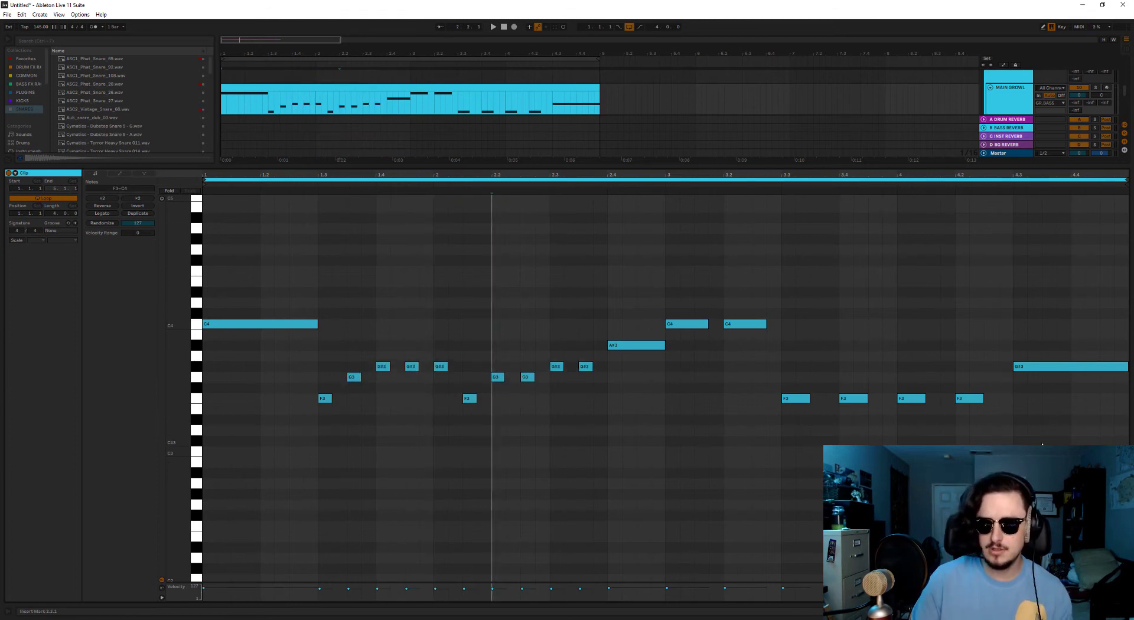
# Replace the F3 note at 4.2 with an A#3 note that lasts until 4.3.
pyautogui.click(1017, 367)
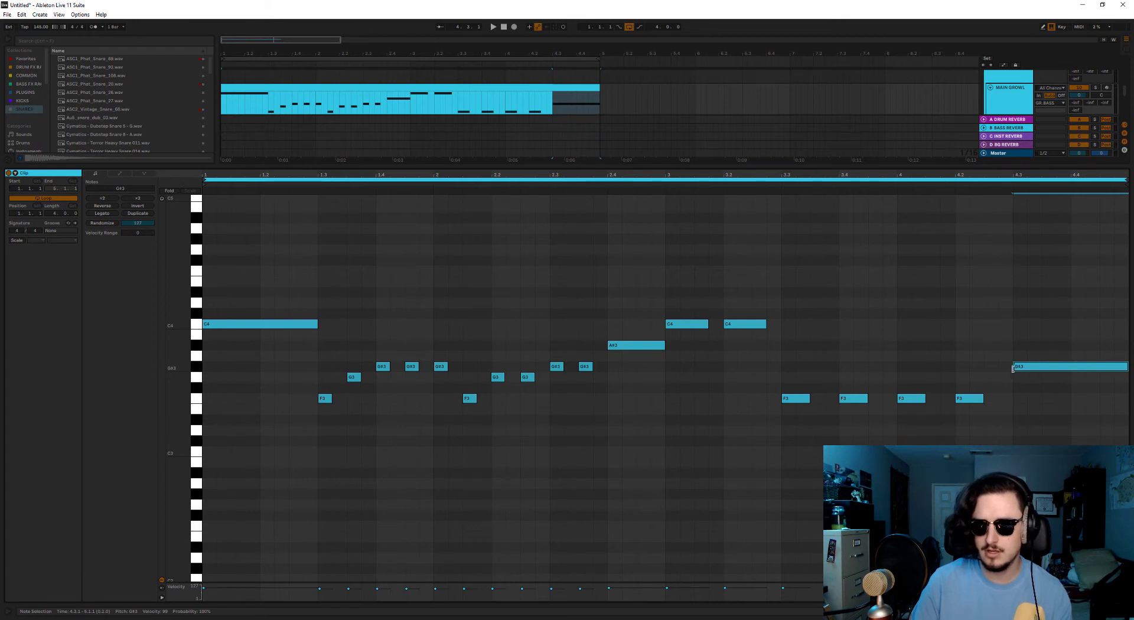
pyautogui.click(967, 400)
pyautogui.press('Delete')
pyautogui.doubleClick(966, 347)
pyautogui.moveTo(968, 346); pyautogui.dragTo(1013, 345)
# Vary the F3 notes between 3.3 and 4.2 with shorter notes, raising some of them to G3.
pyautogui.moveTo(942, 408); pyautogui.dragTo(846, 378)
pyautogui.click(820, 390)
pyautogui.moveTo(903, 398); pyautogui.dragTo(904, 378)
pyautogui.moveTo(933, 398); pyautogui.dragTo(934, 378)
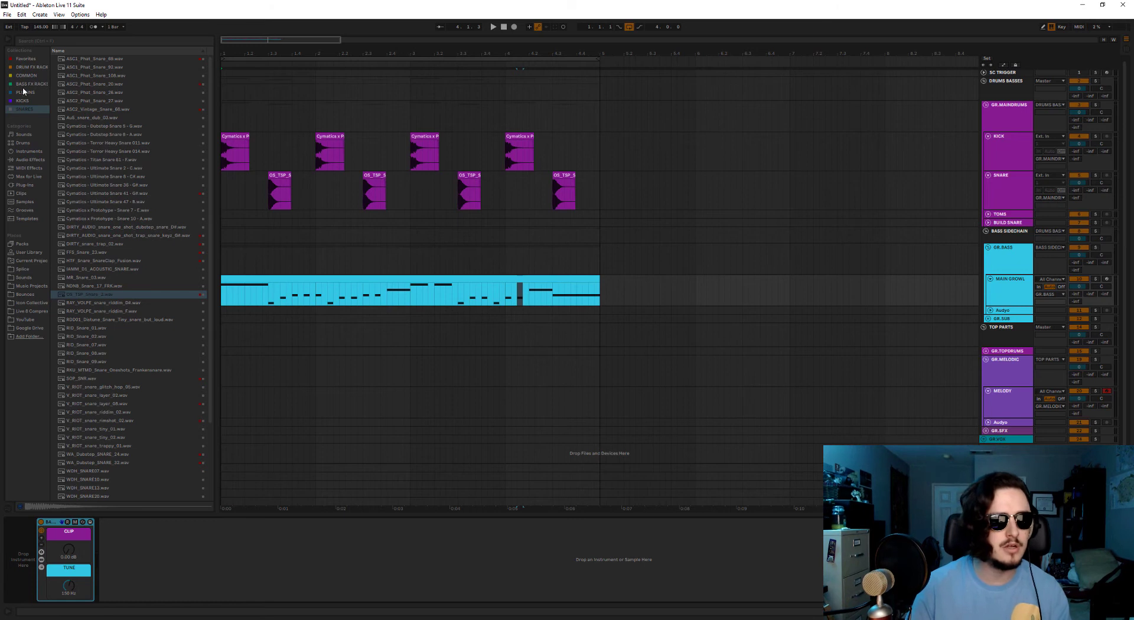
# Load Serum onto the MAIN GROWL track, play the pattern and move the synth window clear of the clips.
pyautogui.click(25, 92)
pyautogui.moveTo(65, 119); pyautogui.dragTo(37, 569)
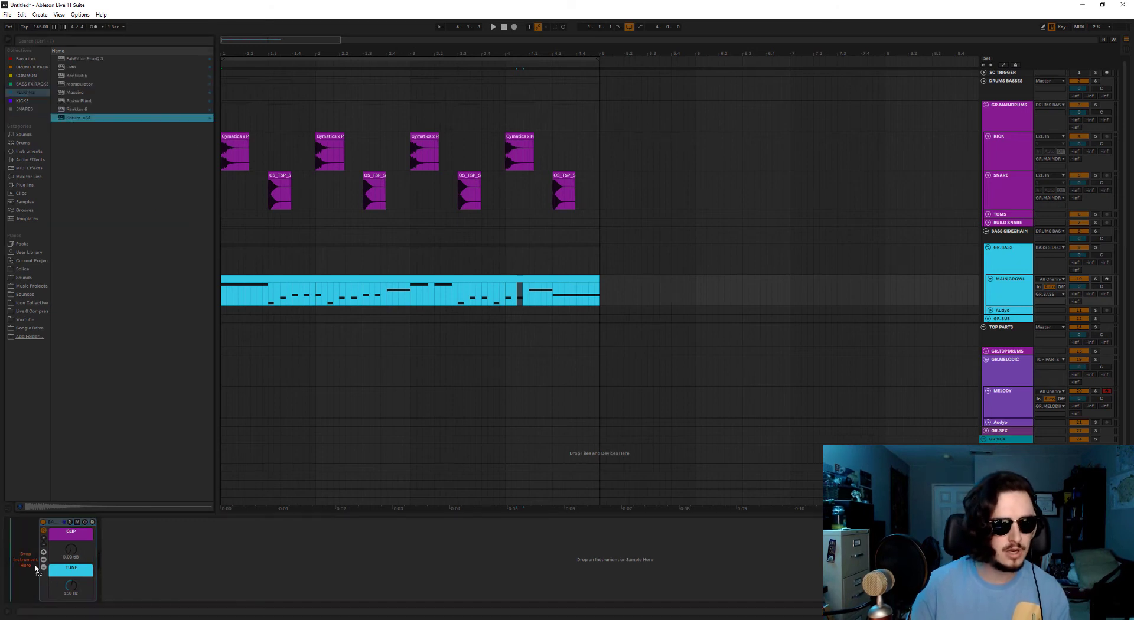
pyautogui.press('space')
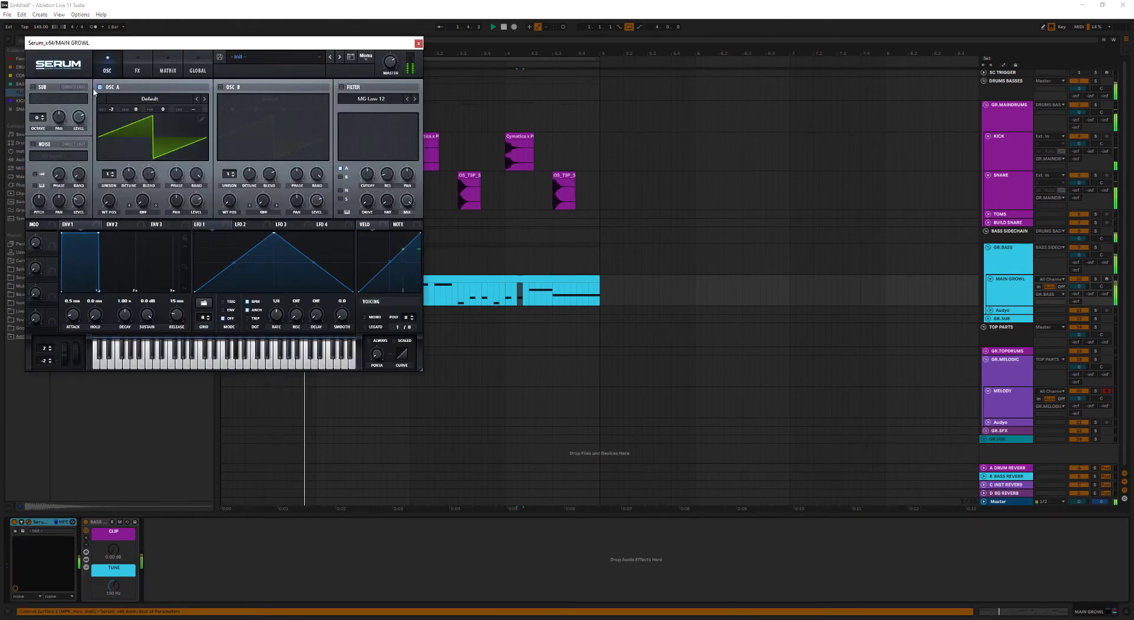
pyautogui.moveTo(373, 43); pyautogui.dragTo(706, 108)
# Hide the Serum window and clear the MAIN GROWL clip of every note except the opening C4.
pyautogui.click(311, 277)
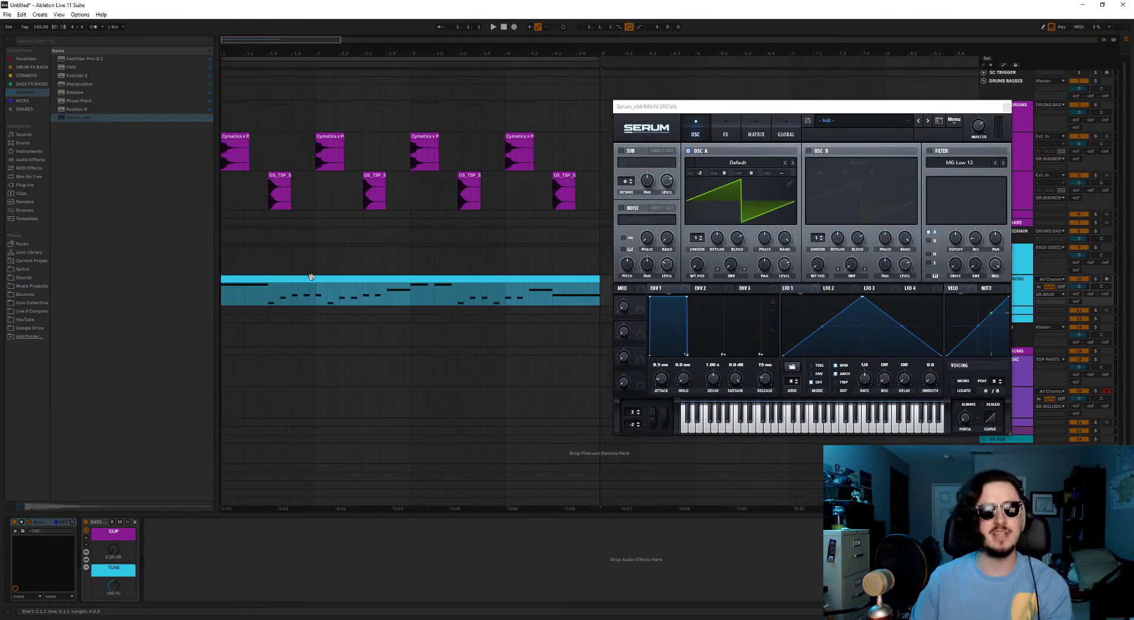
pyautogui.hotkey('ctrl', 'alt', 'p')
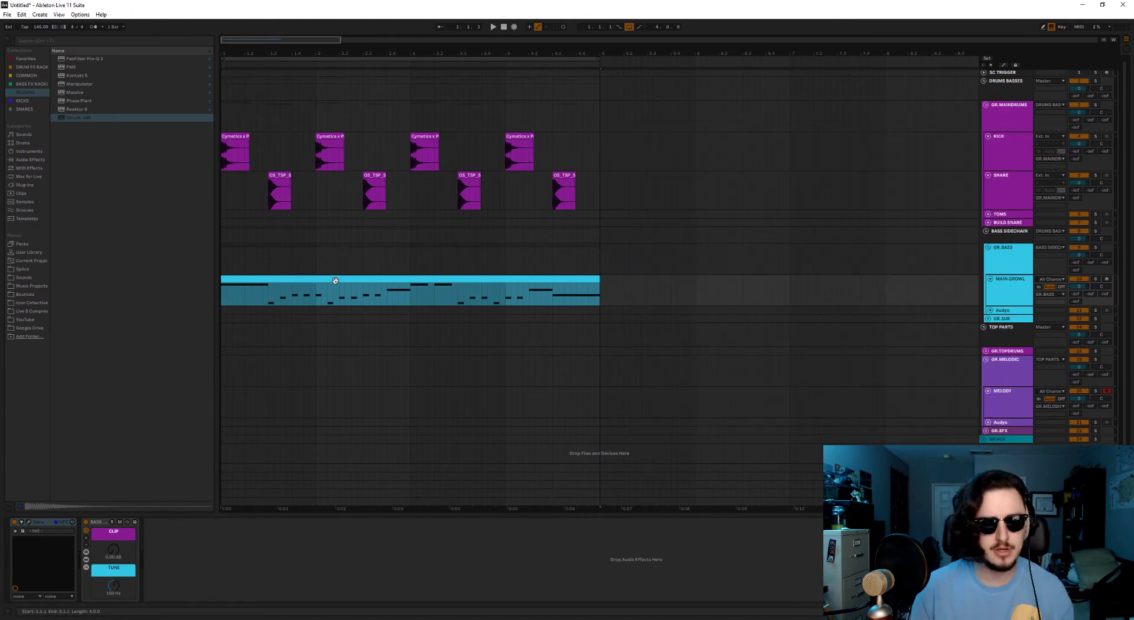
pyautogui.doubleClick(335, 281)
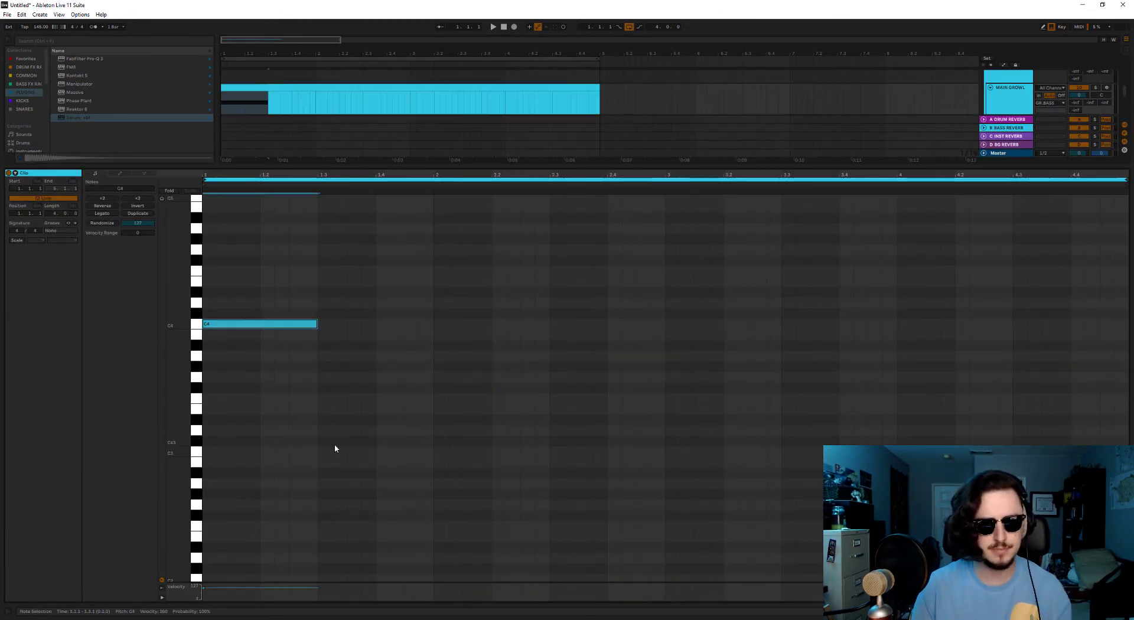
pyautogui.moveTo(243, 270); pyautogui.dragTo(272, 426)
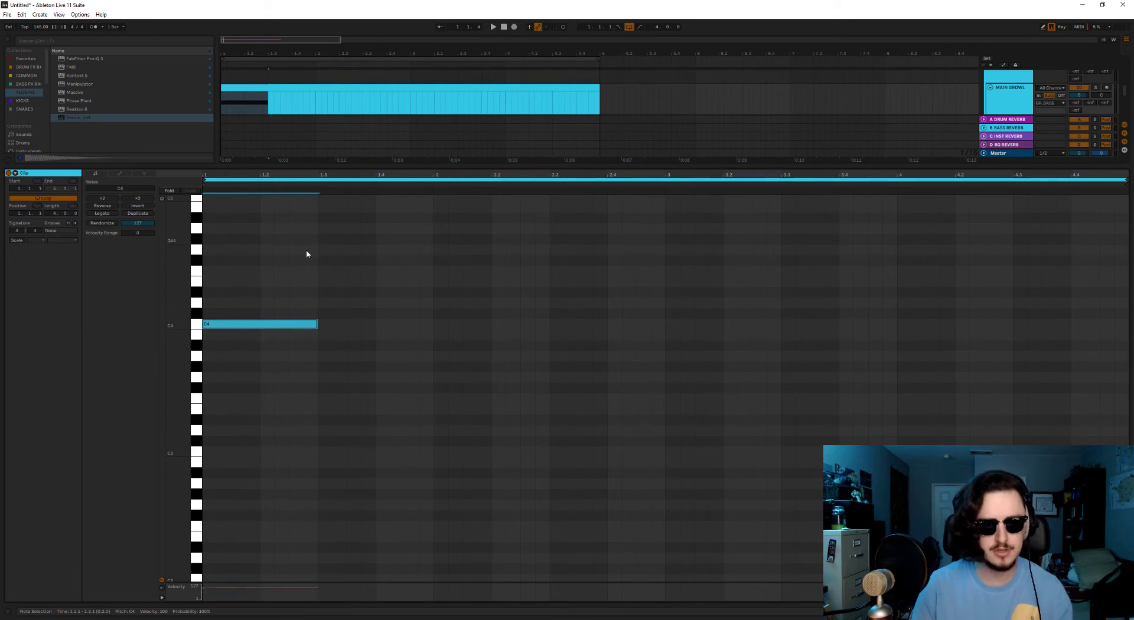
# Build a phrase of one long C3 note and F2 notes at 1.3, 1.4 and 2, and duplicate it to start at 2.2.
pyautogui.doubleClick(326, 377)
pyautogui.hotkey('ctrl', 'd')
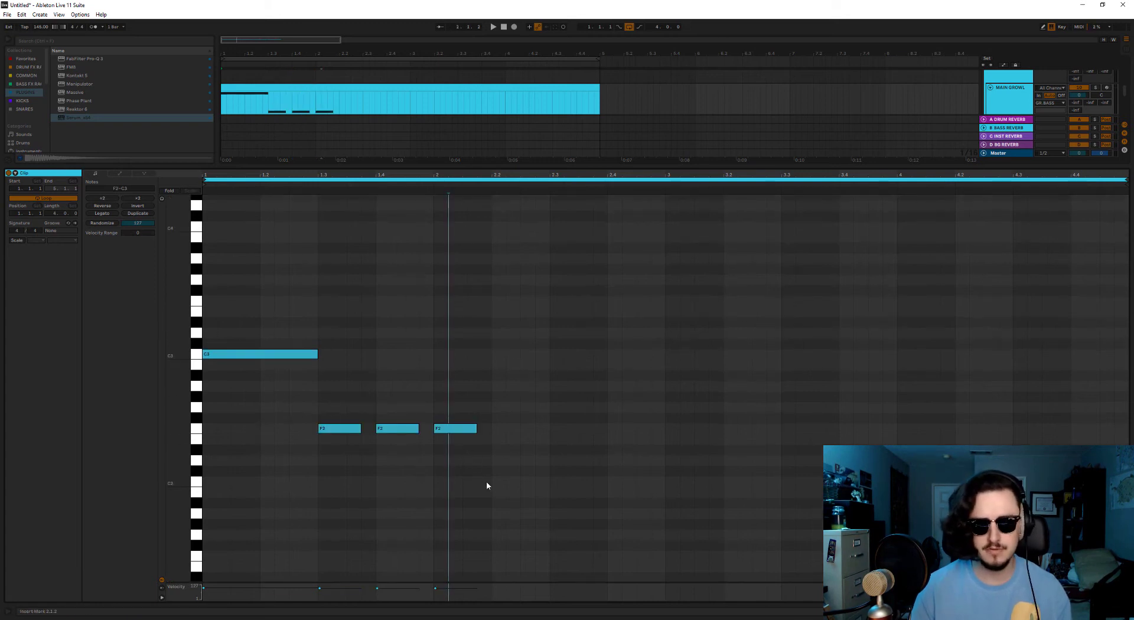
pyautogui.moveTo(487, 485); pyautogui.dragTo(298, 355)
pyautogui.hotkey('ctrl', 'd')
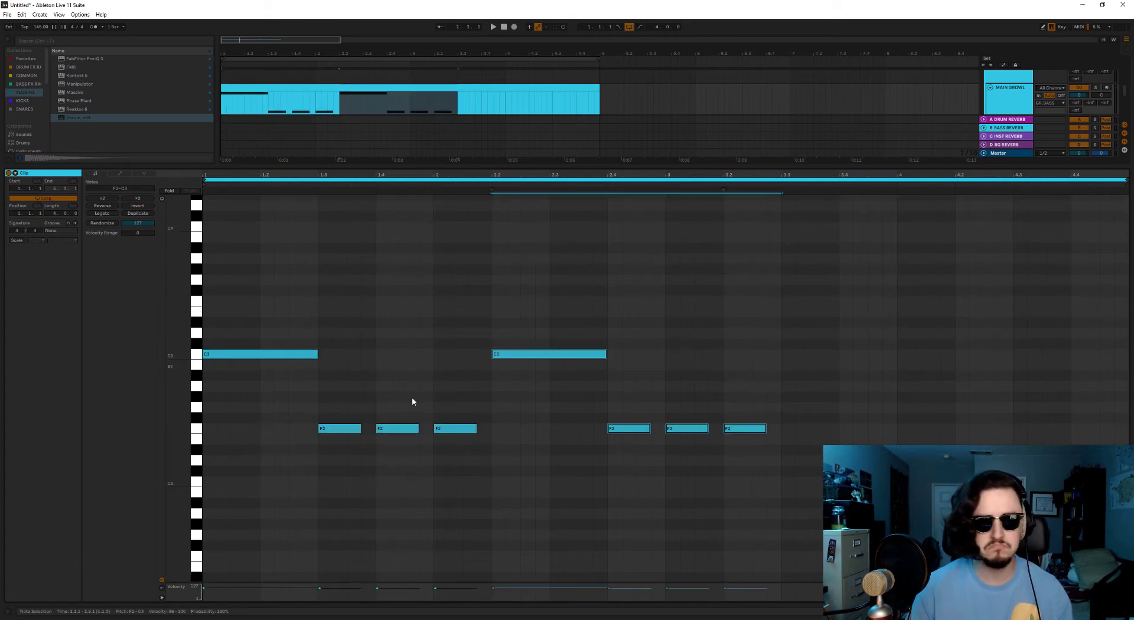
pyautogui.click(541, 464)
pyautogui.press('space')
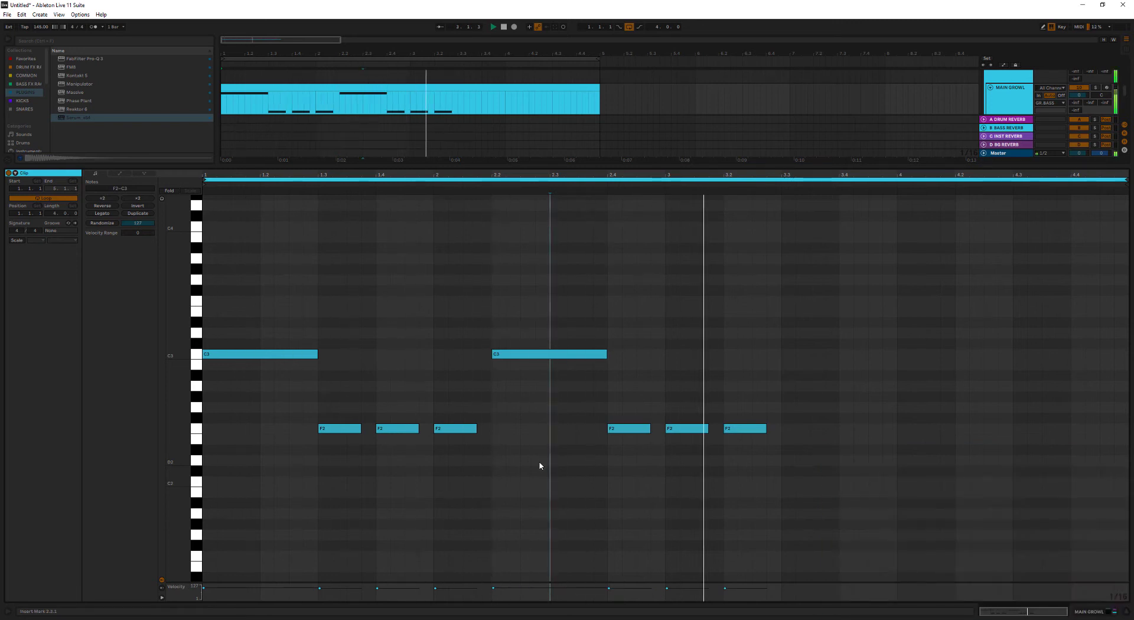
pyautogui.doubleClick(788, 406)
pyautogui.press('space')
pyautogui.moveTo(794, 407); pyautogui.dragTo(898, 408)
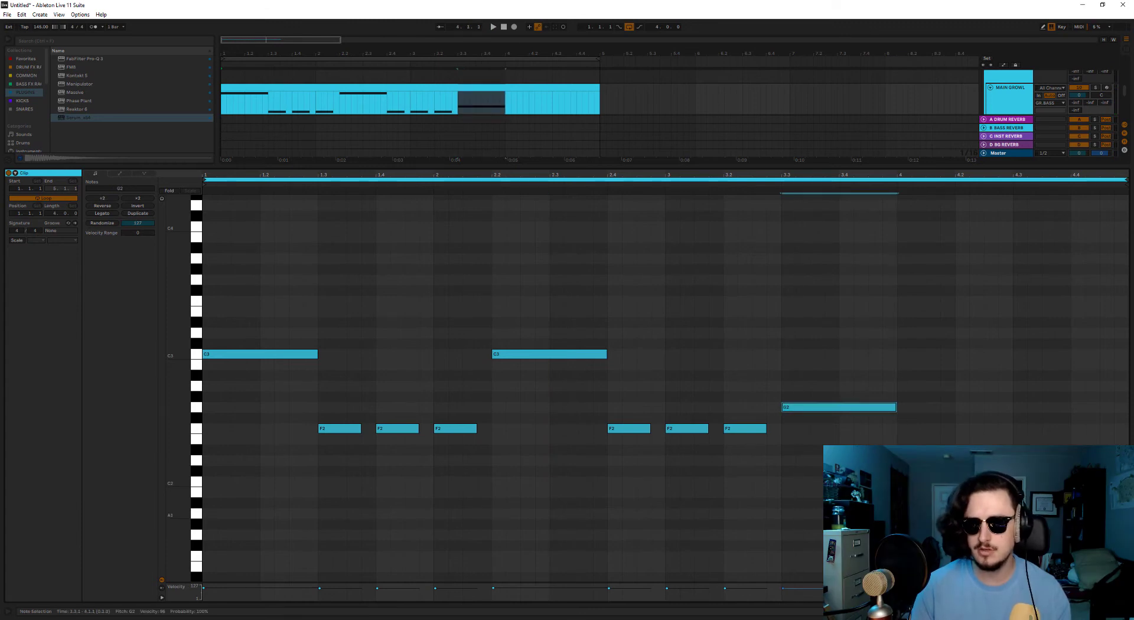
pyautogui.press('Delete')
# Duplicate the C3 and F2 phrase again from 3.3 and add a G#2 note from 4.4 to the clip's end.
pyautogui.moveTo(778, 476); pyautogui.dragTo(530, 335)
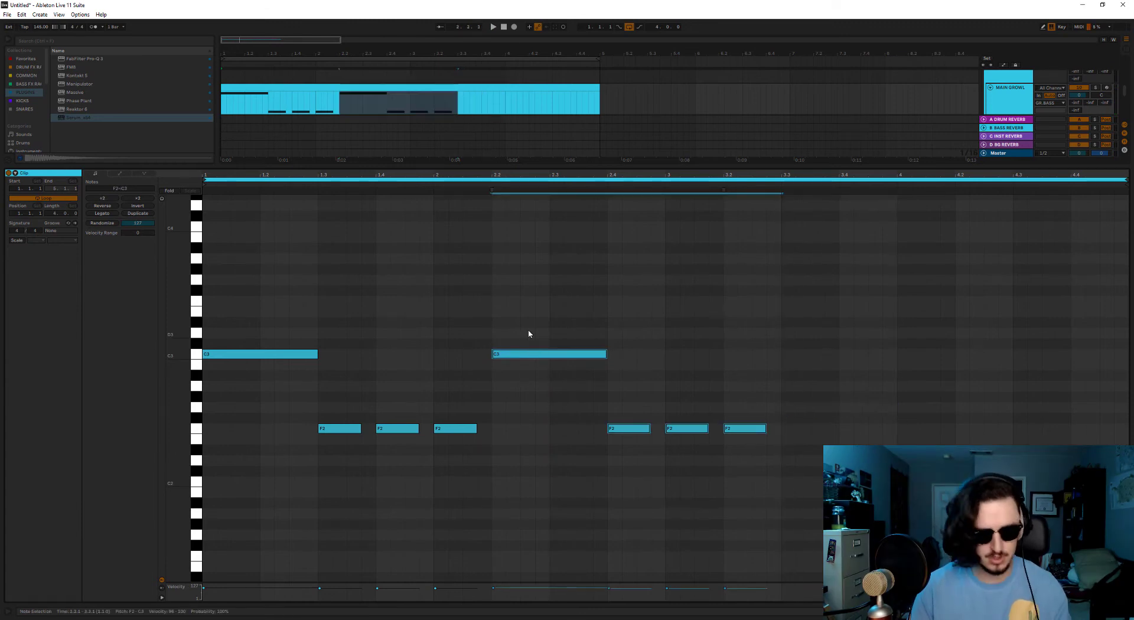
pyautogui.hotkey('ctrl', 'd')
pyautogui.click(1026, 395)
pyautogui.doubleClick(1077, 397)
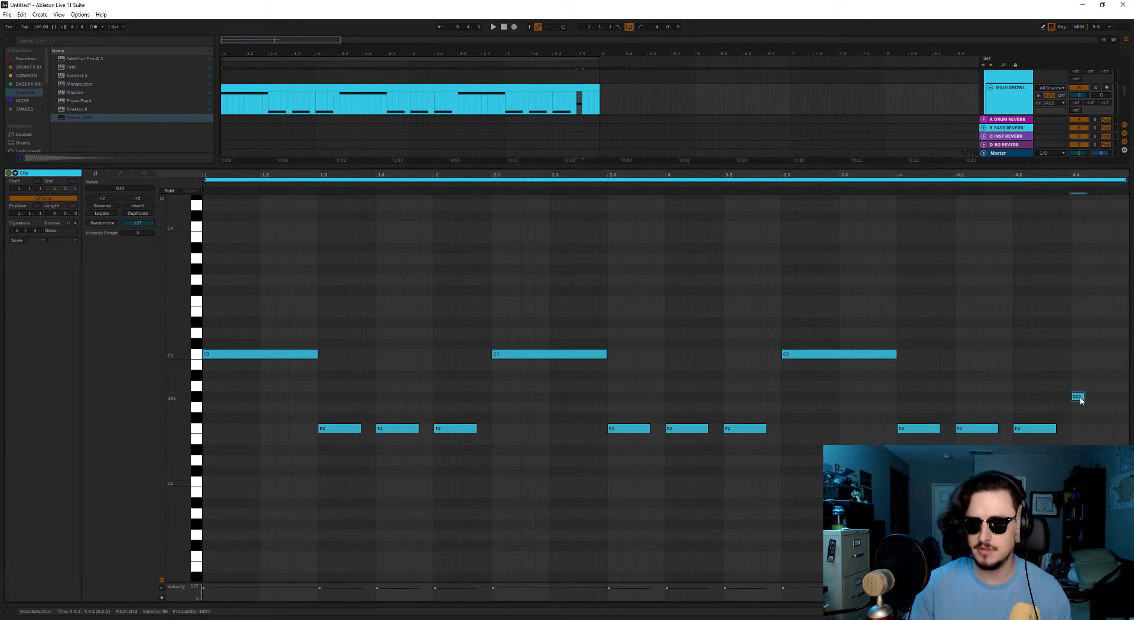
pyautogui.moveTo(1085, 396); pyautogui.dragTo(1128, 397)
pyautogui.press('space')
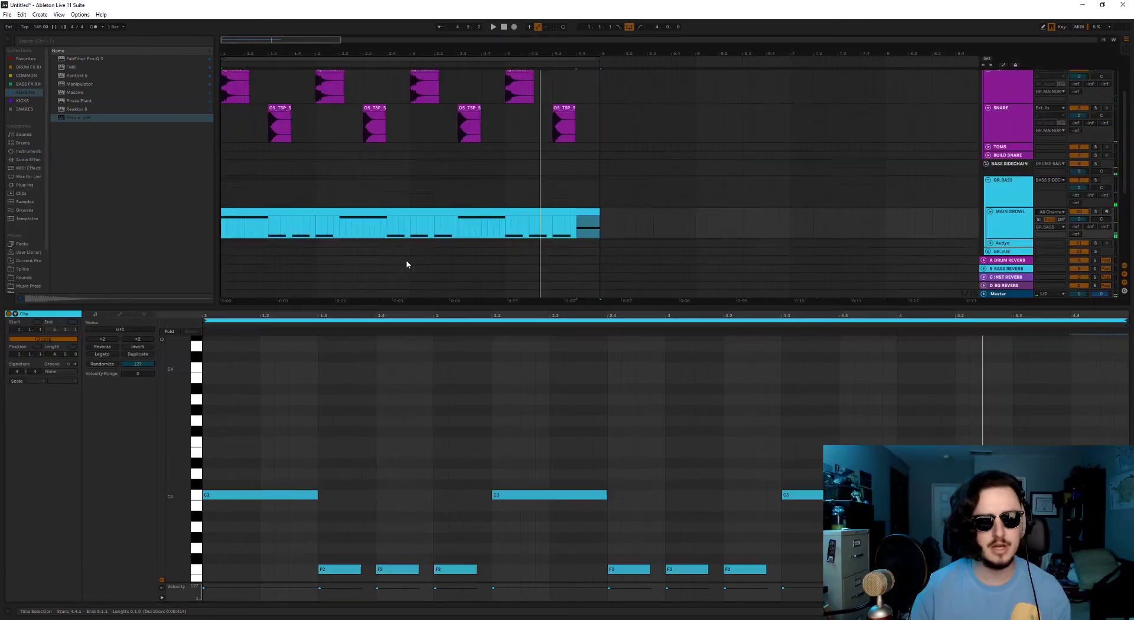
# Move the second kick half a beat earlier, shorten it, and paste a copy at 2.2 extended to 2.3.
pyautogui.scroll(3, 407, 260)
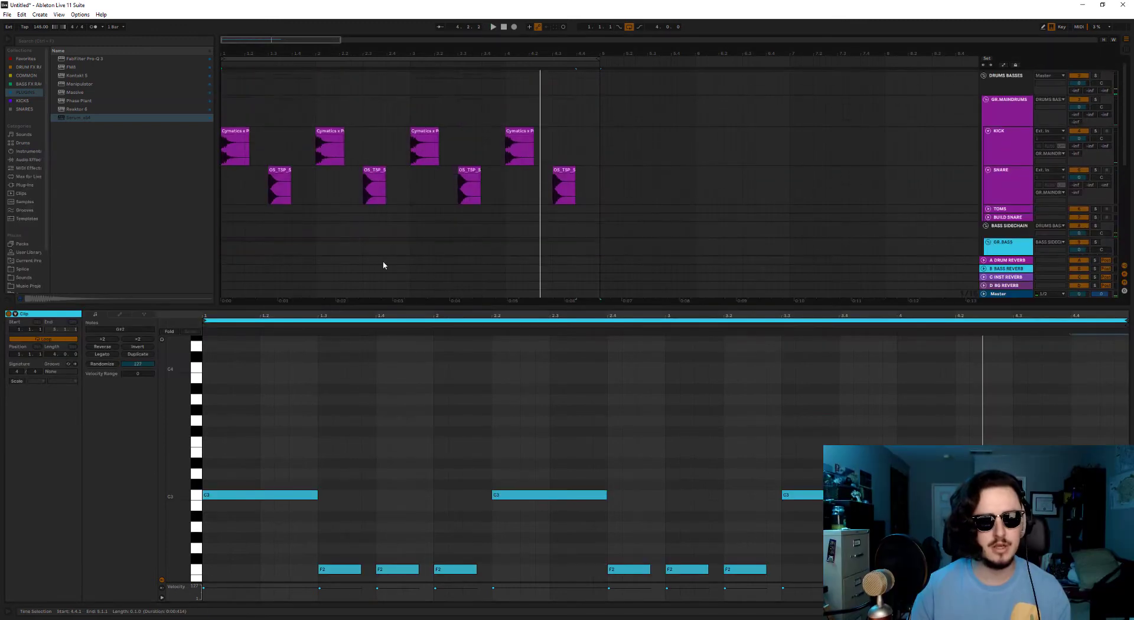
pyautogui.click(222, 183)
pyautogui.moveTo(361, 307); pyautogui.dragTo(358, 453)
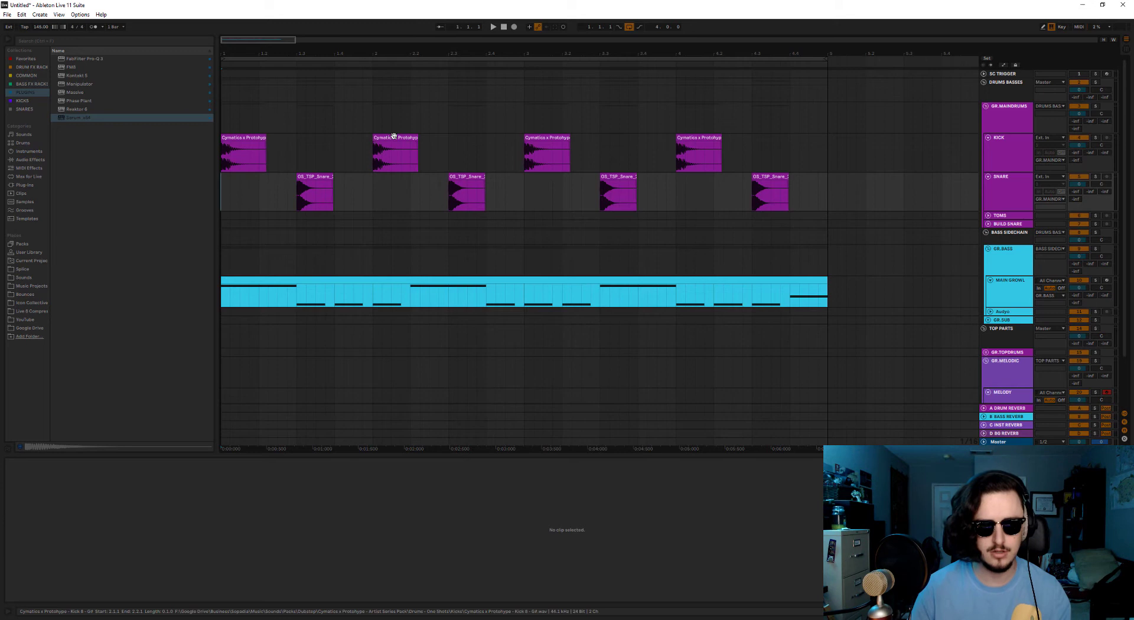
pyautogui.moveTo(389, 140); pyautogui.dragTo(367, 140)
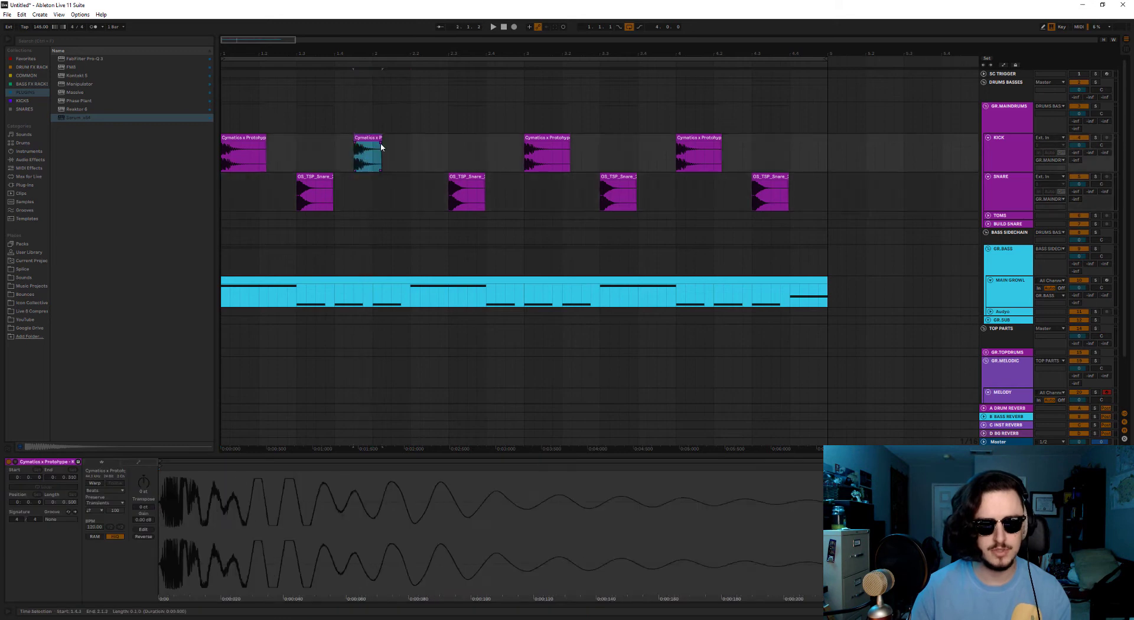
pyautogui.click(413, 151)
pyautogui.hotkey('ctrl', 'v')
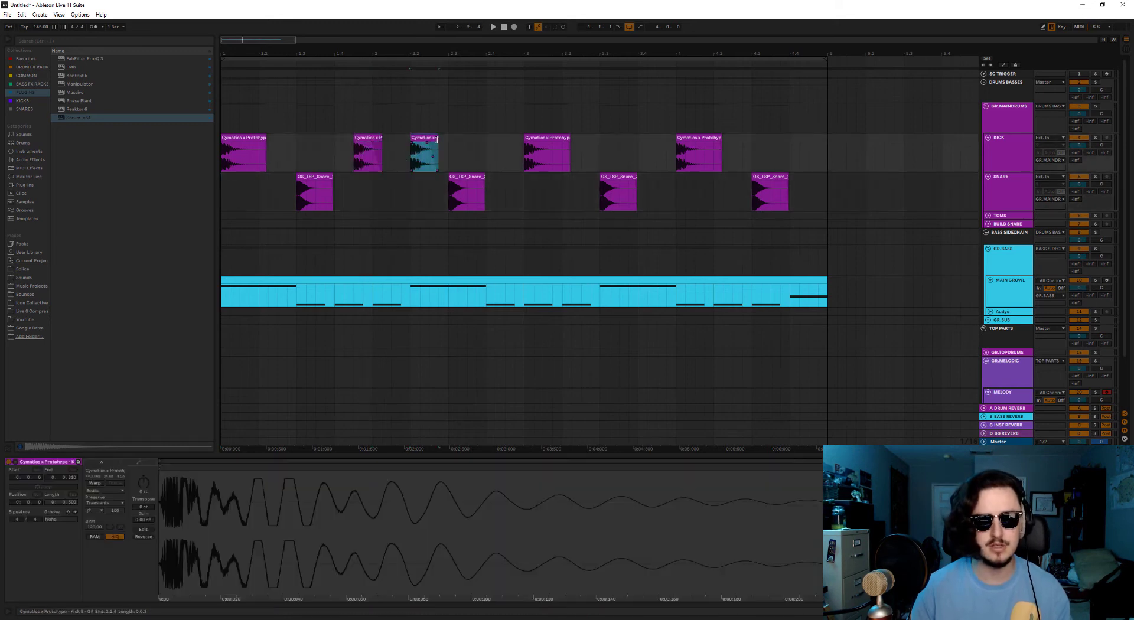
pyautogui.moveTo(438, 138); pyautogui.dragTo(572, 142)
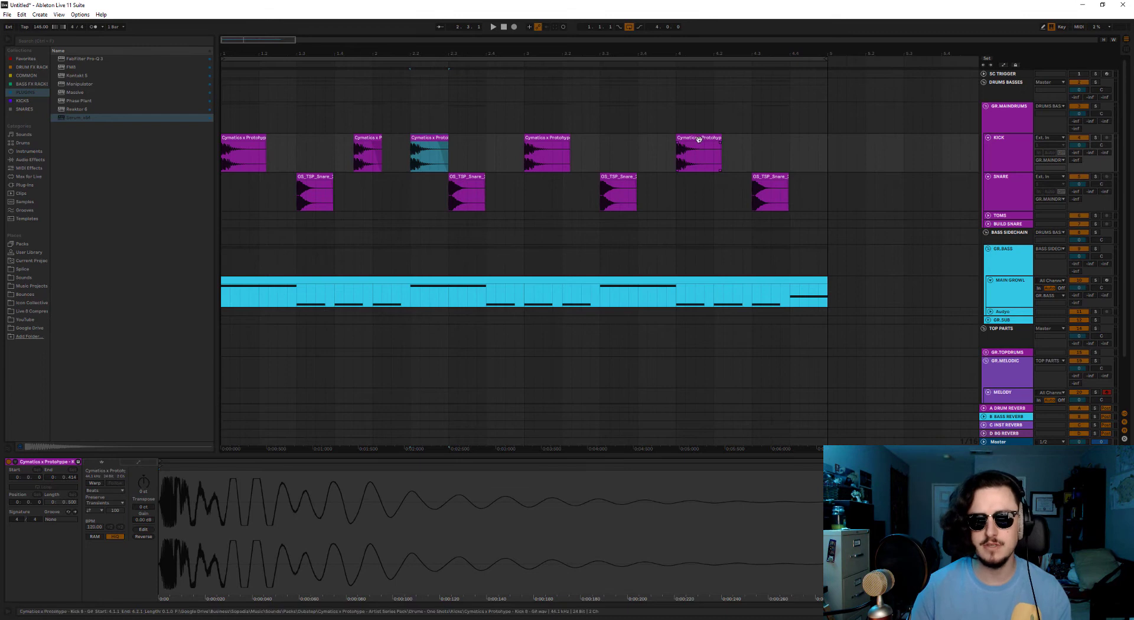
# Move the last kick half a beat earlier, trim it to end at bar 4, and add another kick at bar 4.
pyautogui.moveTo(699, 137); pyautogui.dragTo(679, 138)
pyautogui.moveTo(702, 138); pyautogui.dragTo(675, 138)
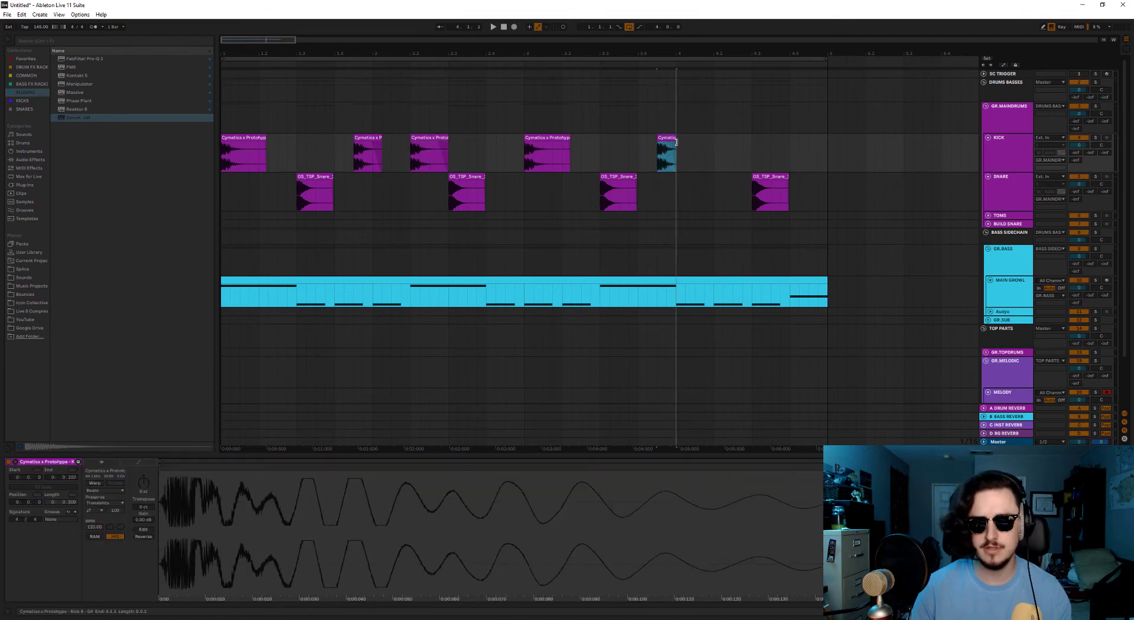
pyautogui.hotkey('ctrl', 'd')
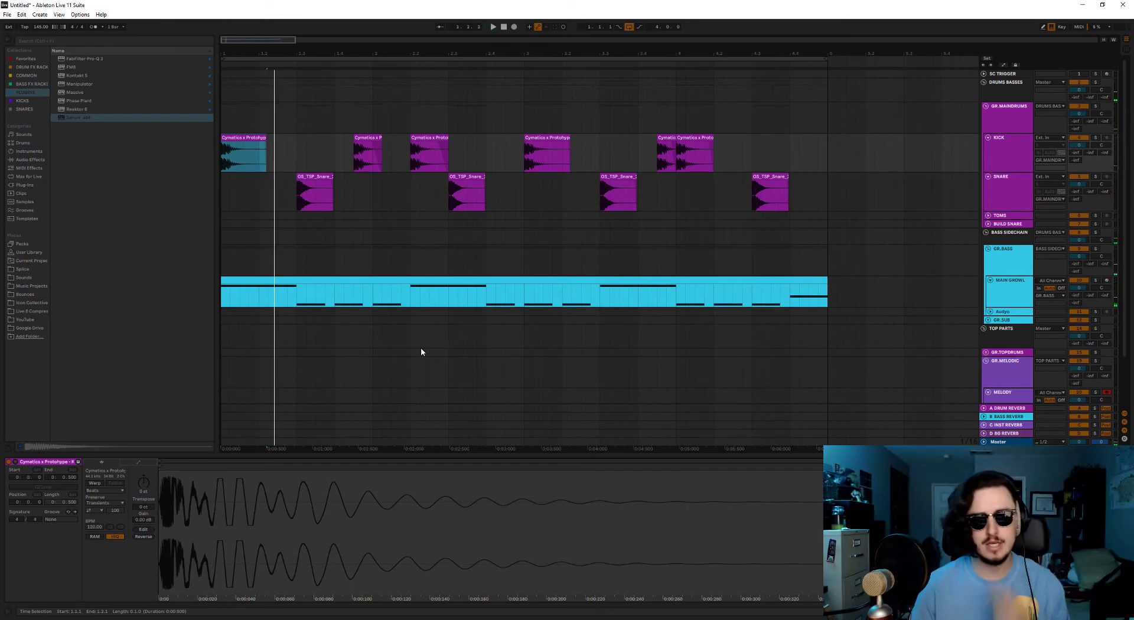
# Examine how the snare hits and the gaps around them line up with the kicks and the MAIN GROWL phrases.
pyautogui.moveTo(809, 208); pyautogui.dragTo(294, 196)
pyautogui.moveTo(295, 155); pyautogui.dragTo(297, 207)
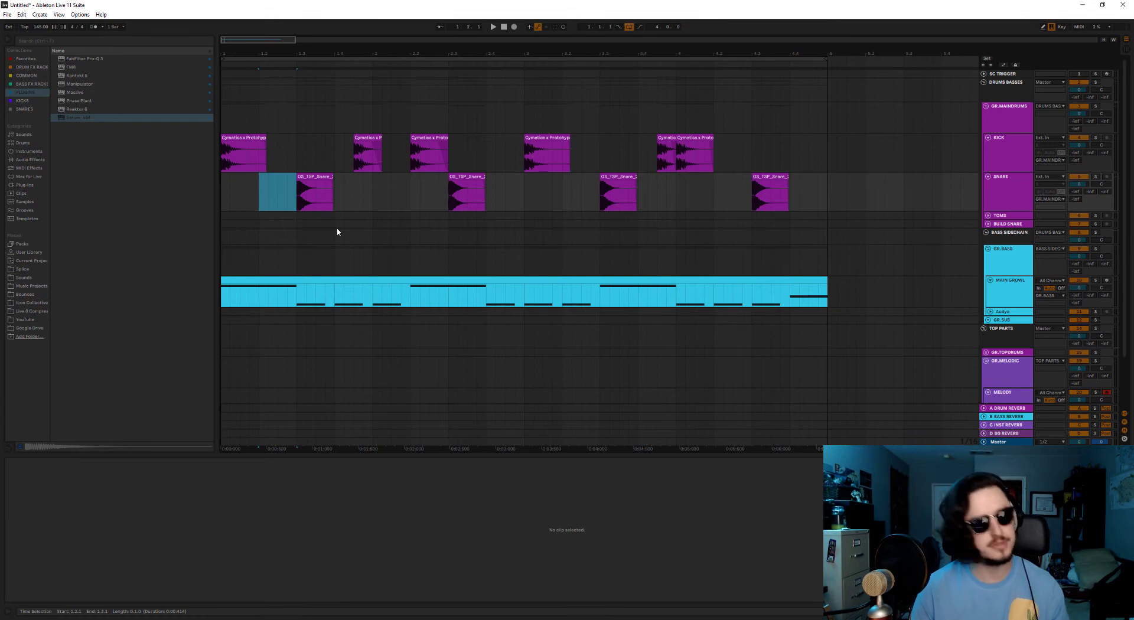
pyautogui.moveTo(299, 216); pyautogui.dragTo(399, 218)
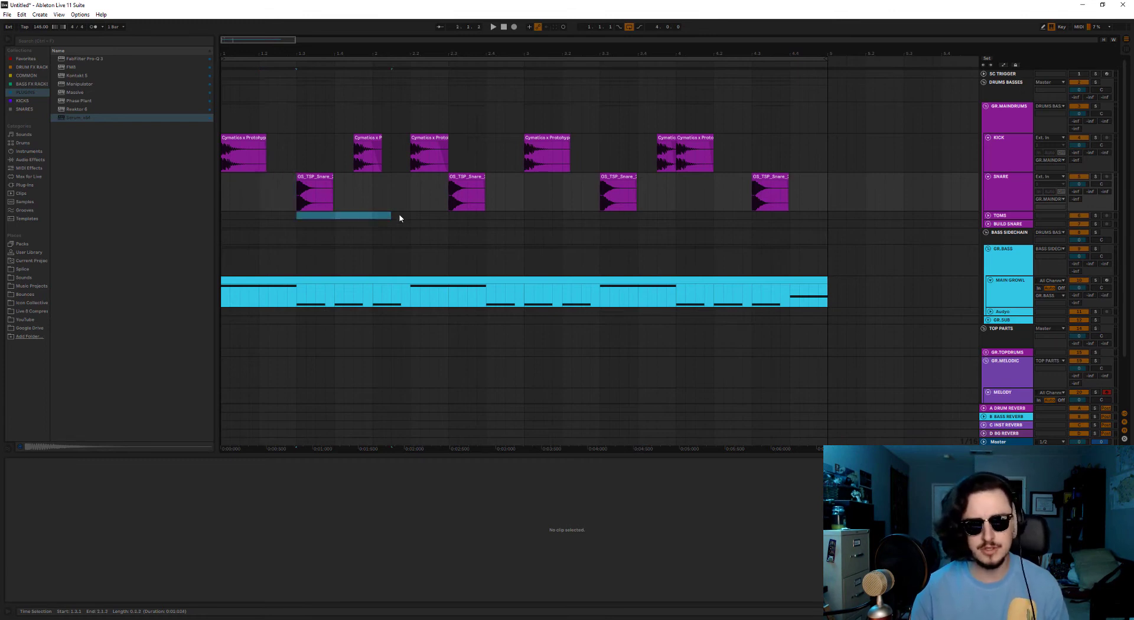
pyautogui.moveTo(411, 260); pyautogui.dragTo(486, 271)
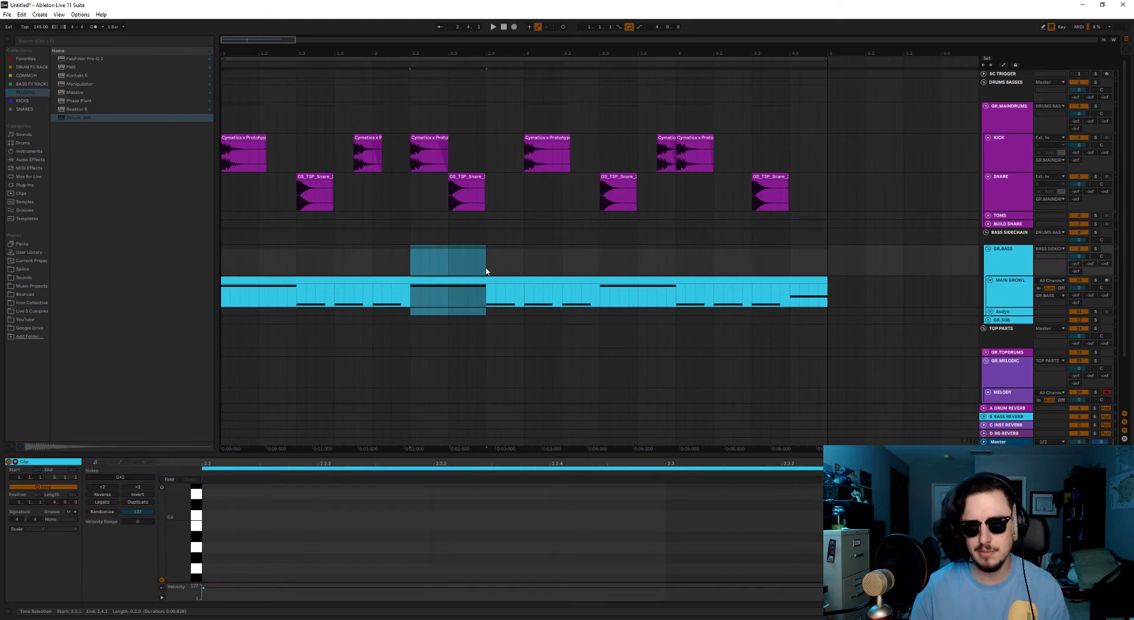
pyautogui.click(420, 266)
pyautogui.click(429, 300)
pyautogui.moveTo(411, 300); pyautogui.dragTo(792, 304)
pyautogui.moveTo(411, 299); pyautogui.dragTo(600, 298)
pyautogui.scroll(-2, 368, 301)
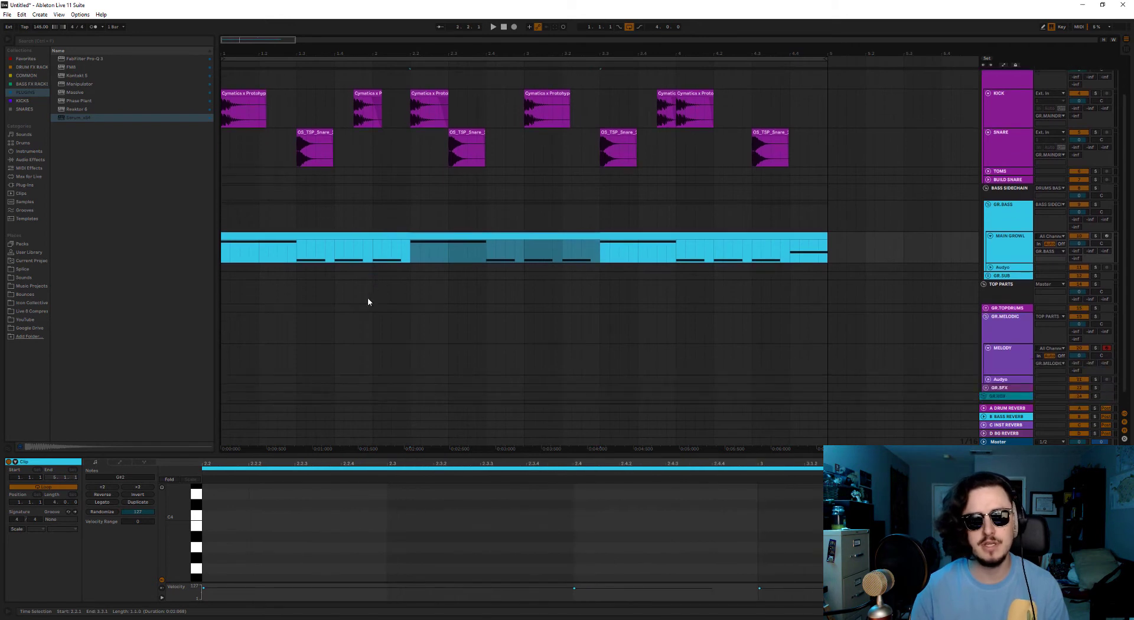
pyautogui.scroll(2, 414, 302)
pyautogui.scroll(-2, 470, 331)
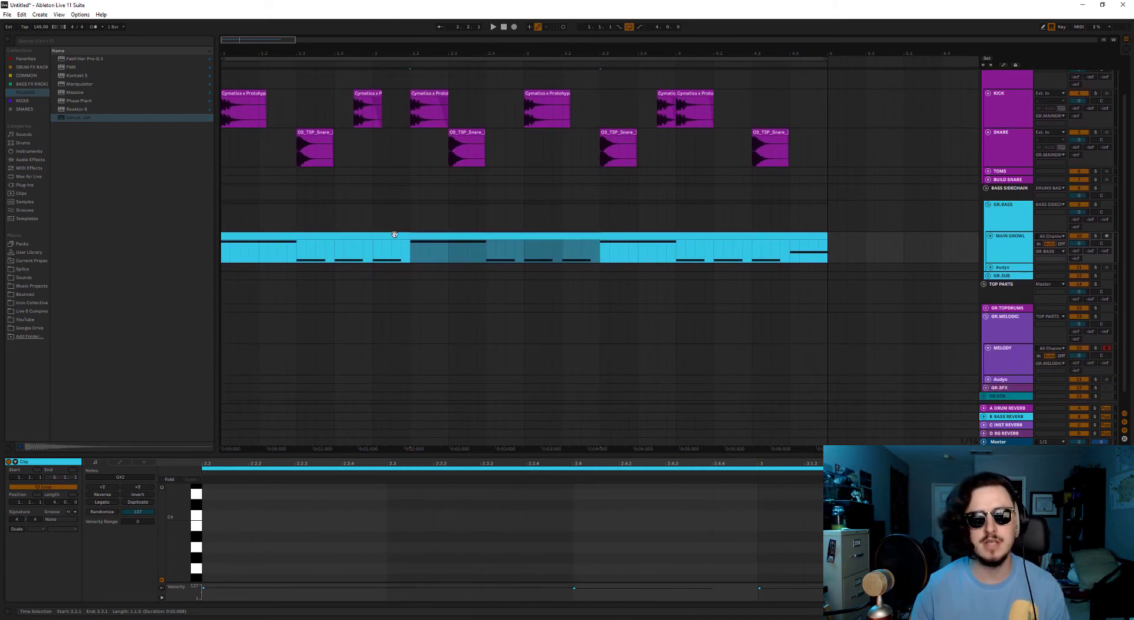
# Examine how stretches of the empty MELODY track line up with the repeated MAIN GROWL phrases and the clip's closing note.
pyautogui.scroll(-1, 366, 325)
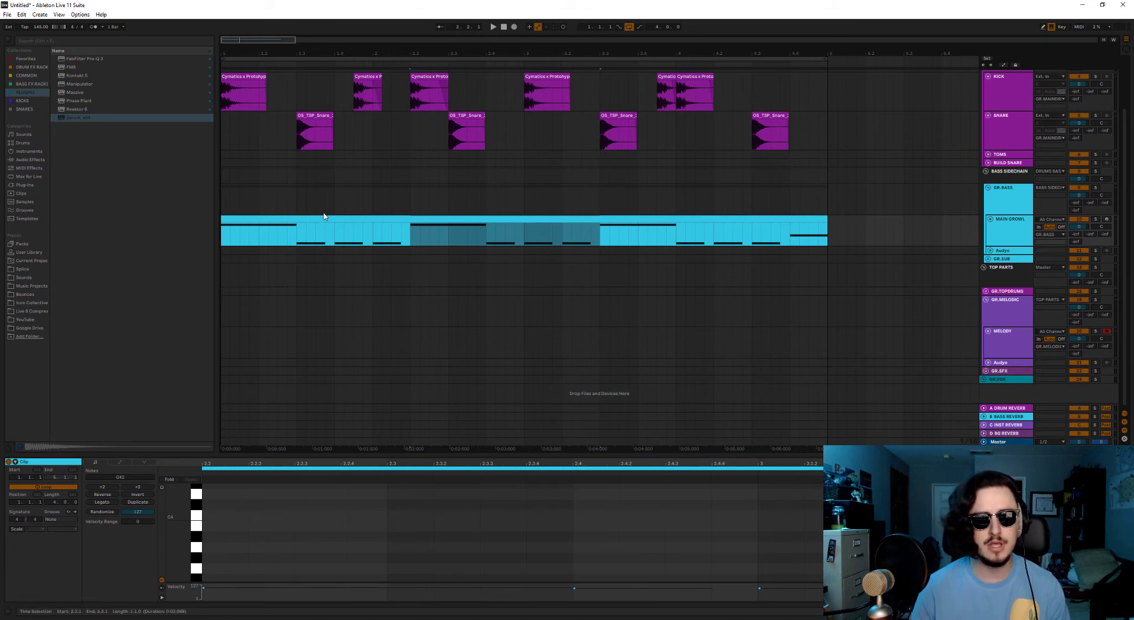
pyautogui.scroll(1, 340, 281)
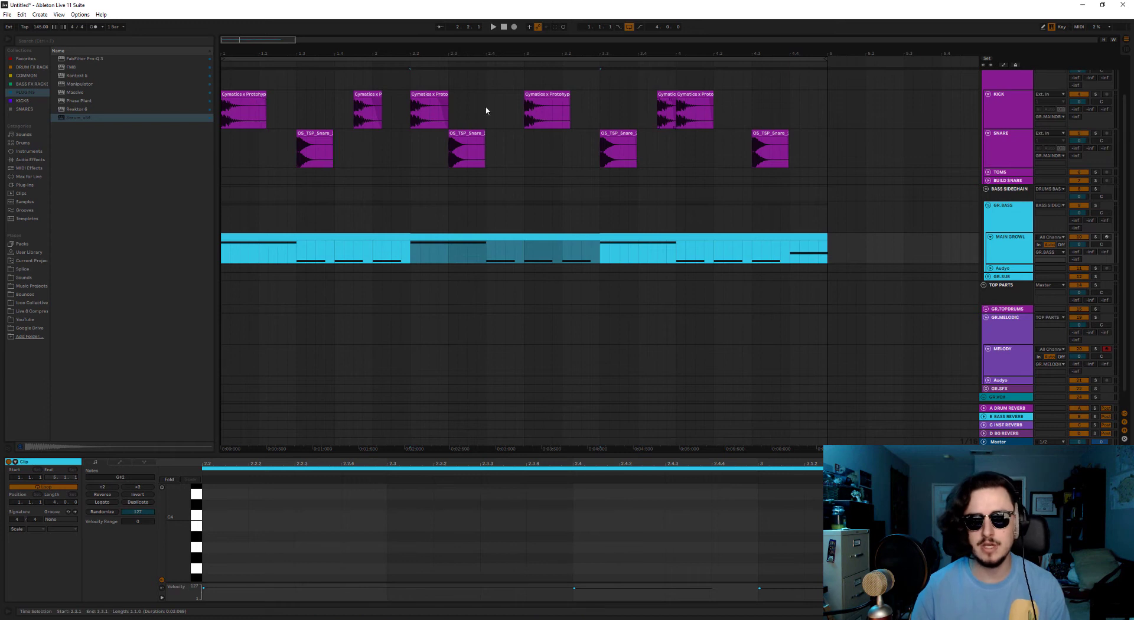
pyautogui.scroll(-1, 969, 355)
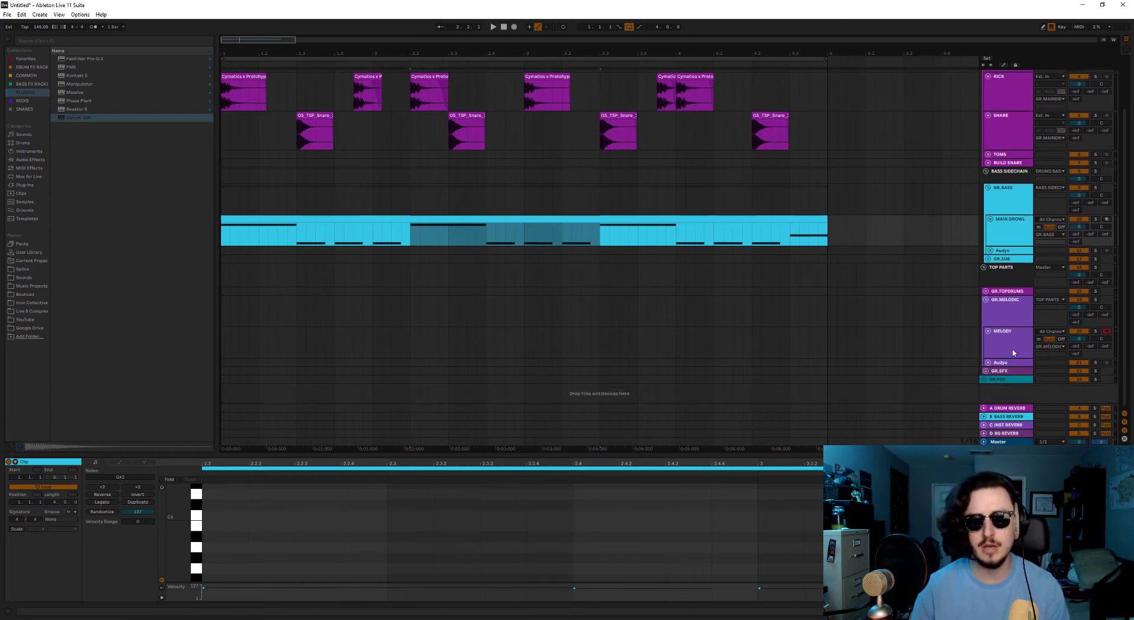
pyautogui.click(774, 336)
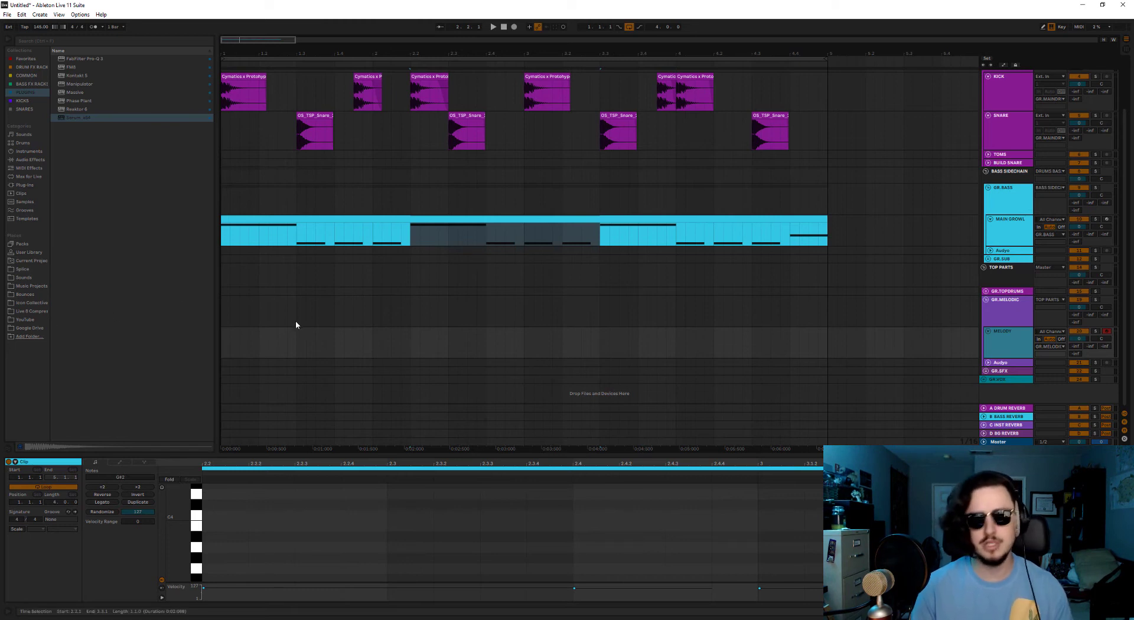
pyautogui.moveTo(223, 349); pyautogui.dragTo(723, 349)
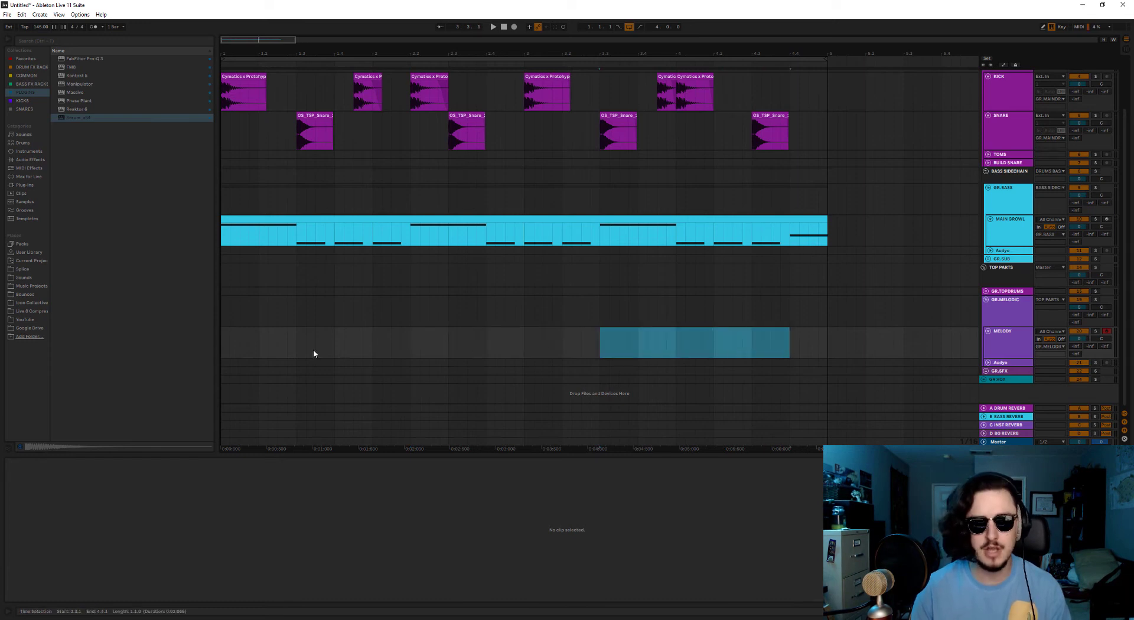
pyautogui.moveTo(223, 346); pyautogui.dragTo(421, 348)
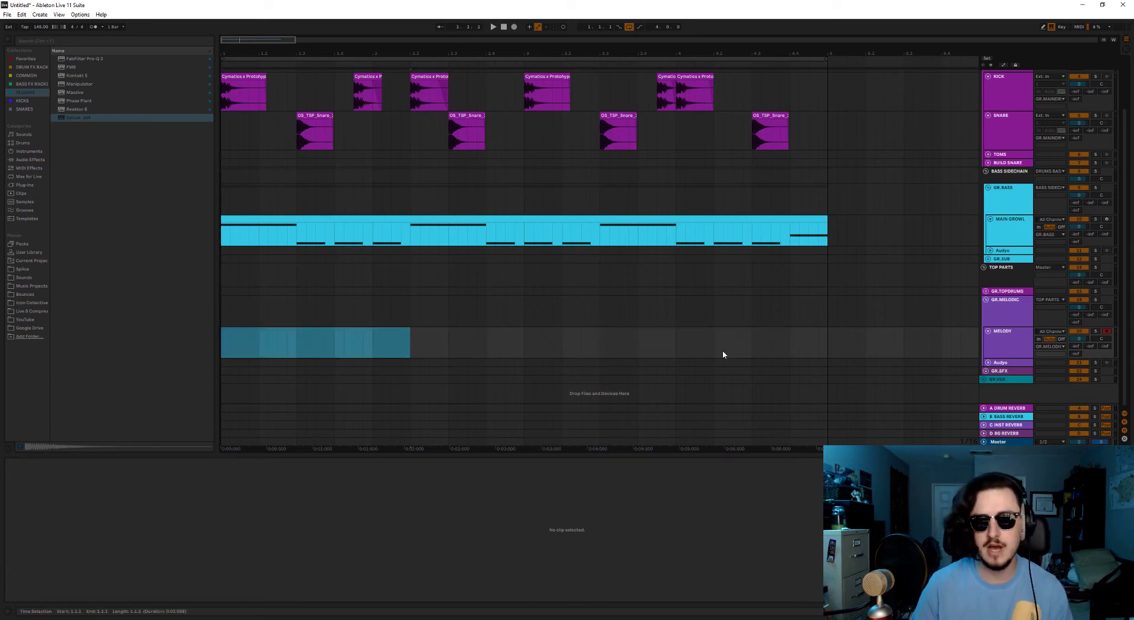
pyautogui.click(817, 219)
pyautogui.click(807, 310)
pyautogui.scroll(2, 490, 380)
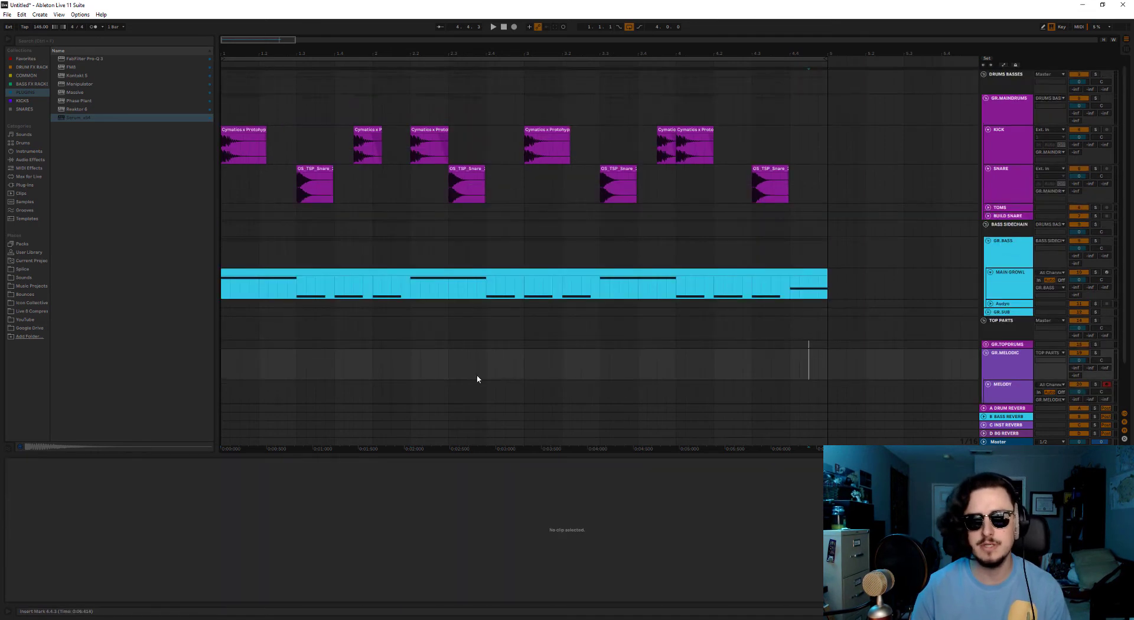
pyautogui.click(828, 291)
pyautogui.moveTo(804, 297); pyautogui.dragTo(195, 290)
pyautogui.click(551, 362)
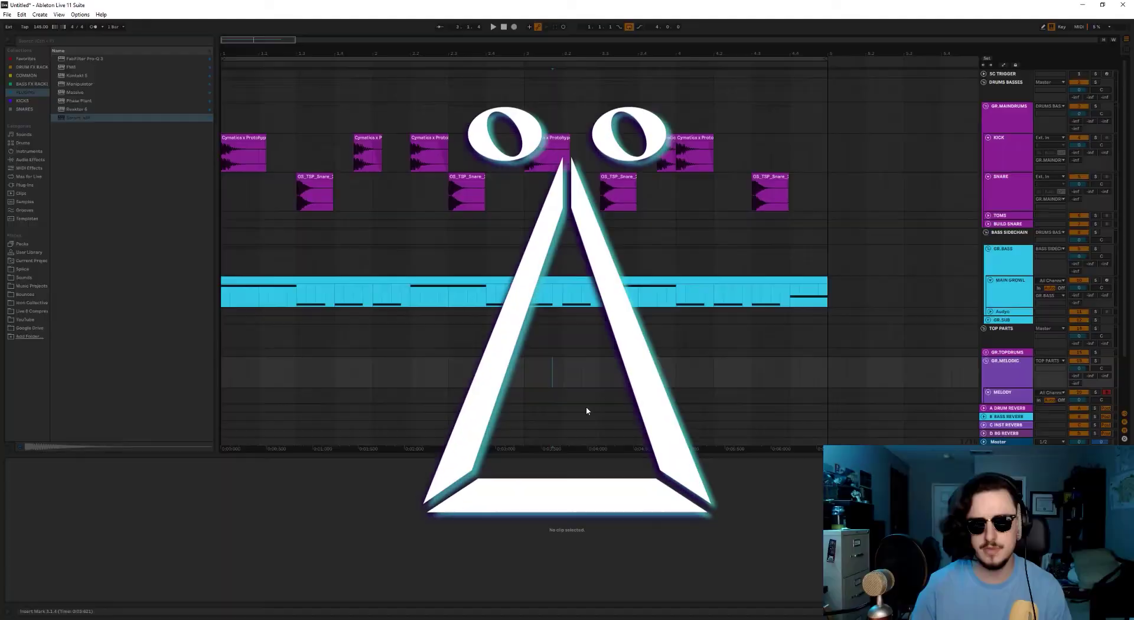
# Clear the kick and snare clips and place a Cymatics x Prototype kick at the start of each of the four bars.
pyautogui.moveTo(735, 206); pyautogui.dragTo(178, 157)
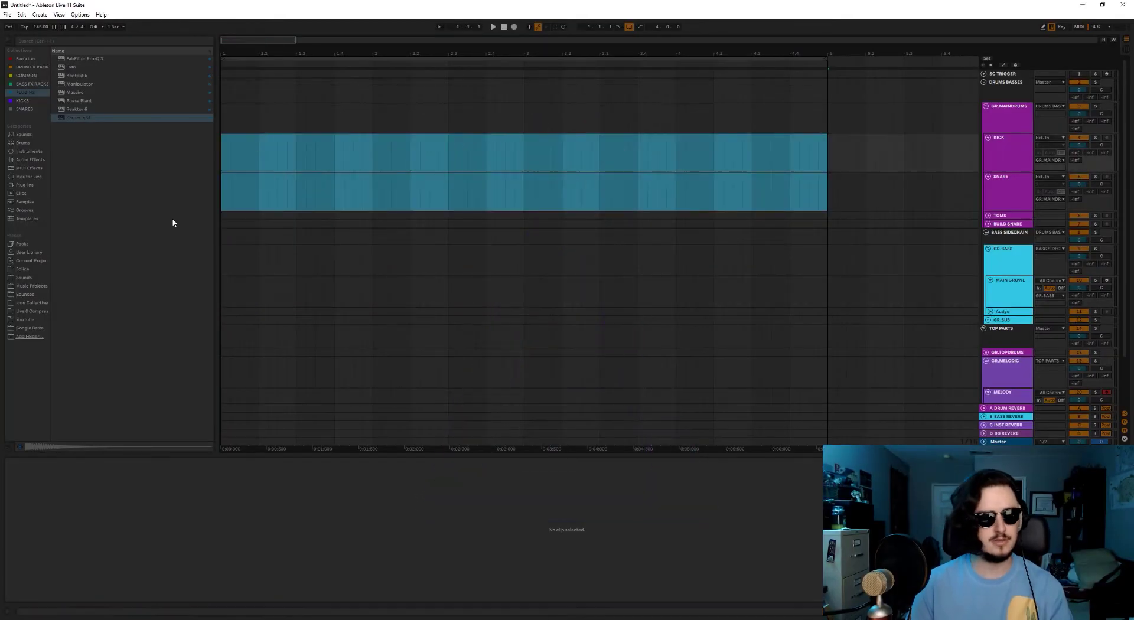
pyautogui.click(48, 93)
pyautogui.click(22, 101)
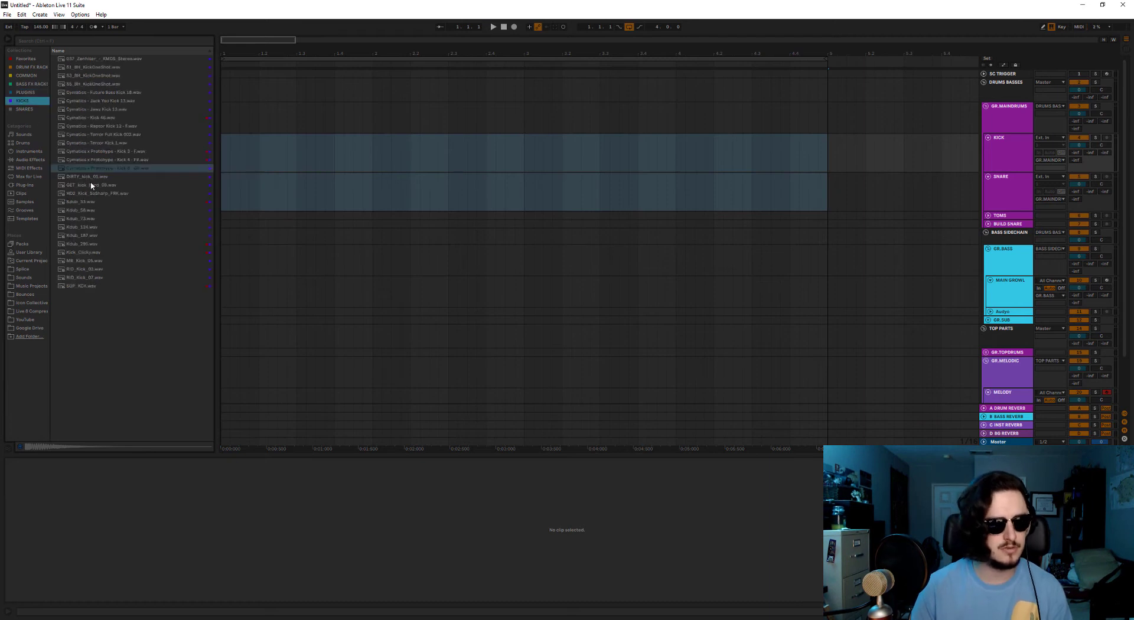
pyautogui.click(93, 125)
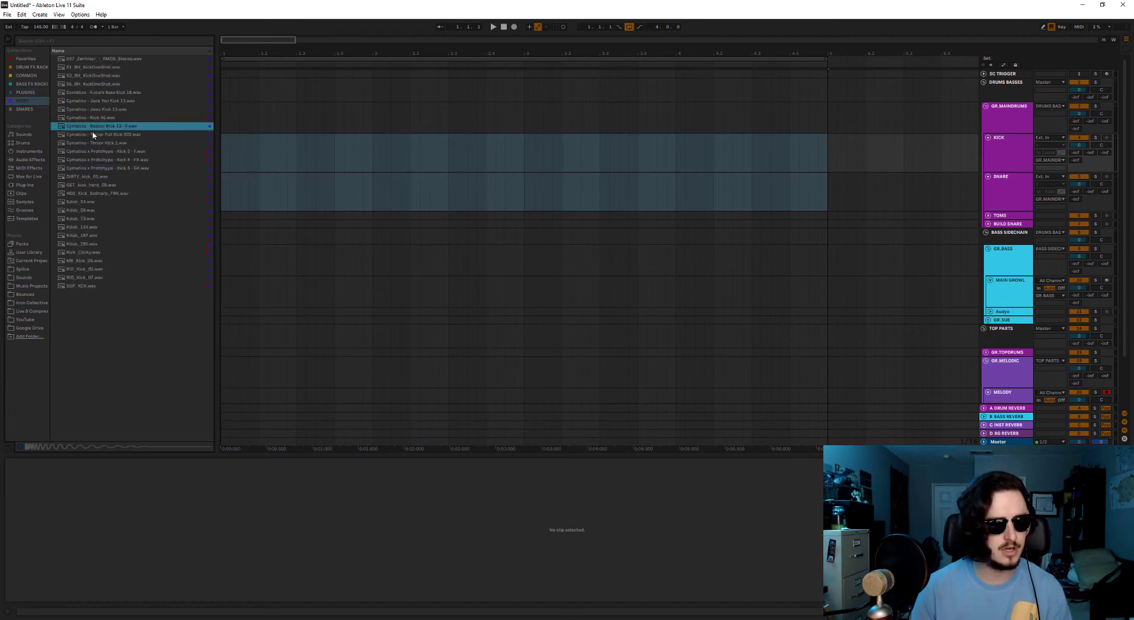
pyautogui.moveTo(93, 161); pyautogui.dragTo(228, 167)
# Place the OS_TSP snare sample on beat 3 of each of the four bars on the SNARE track.
pyautogui.scroll(-1, 111, 283)
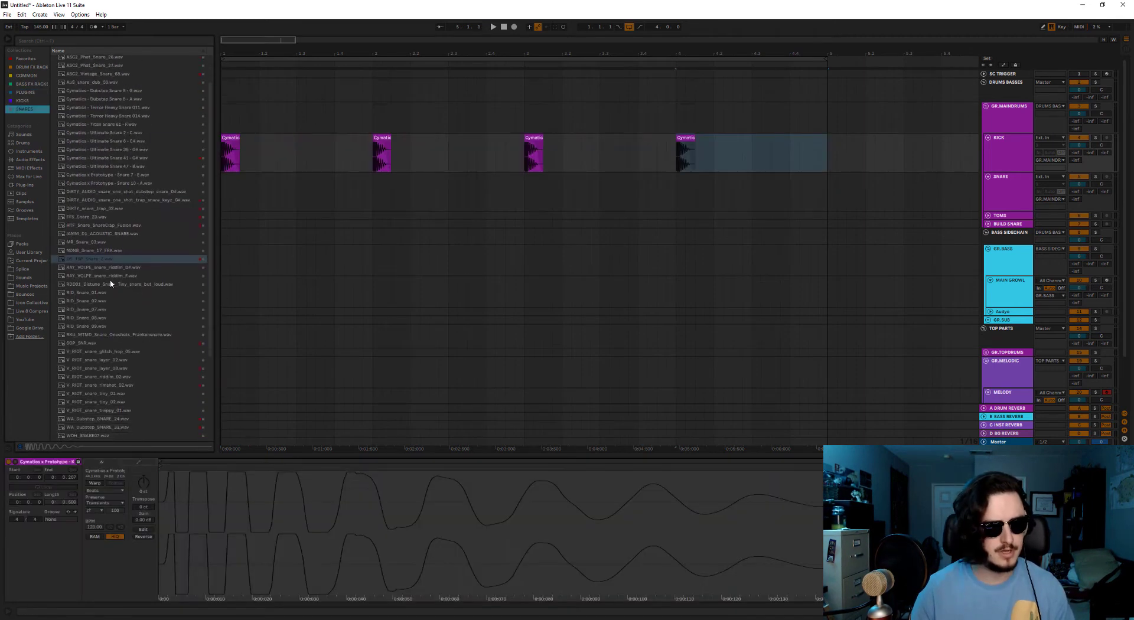
pyautogui.moveTo(98, 259); pyautogui.dragTo(304, 195)
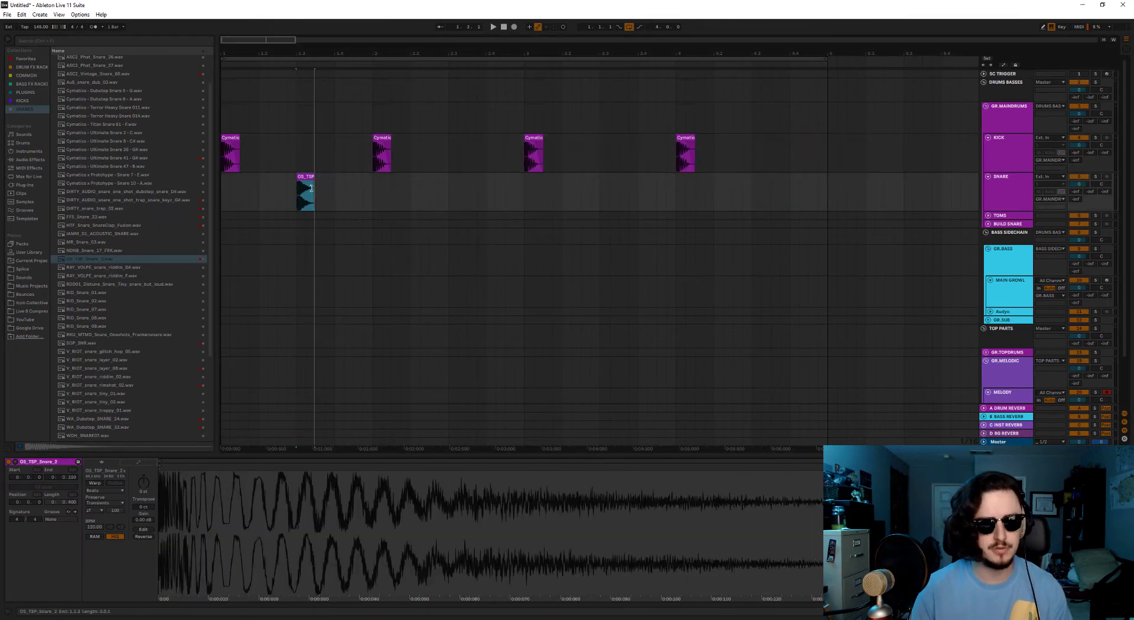
pyautogui.click(374, 195)
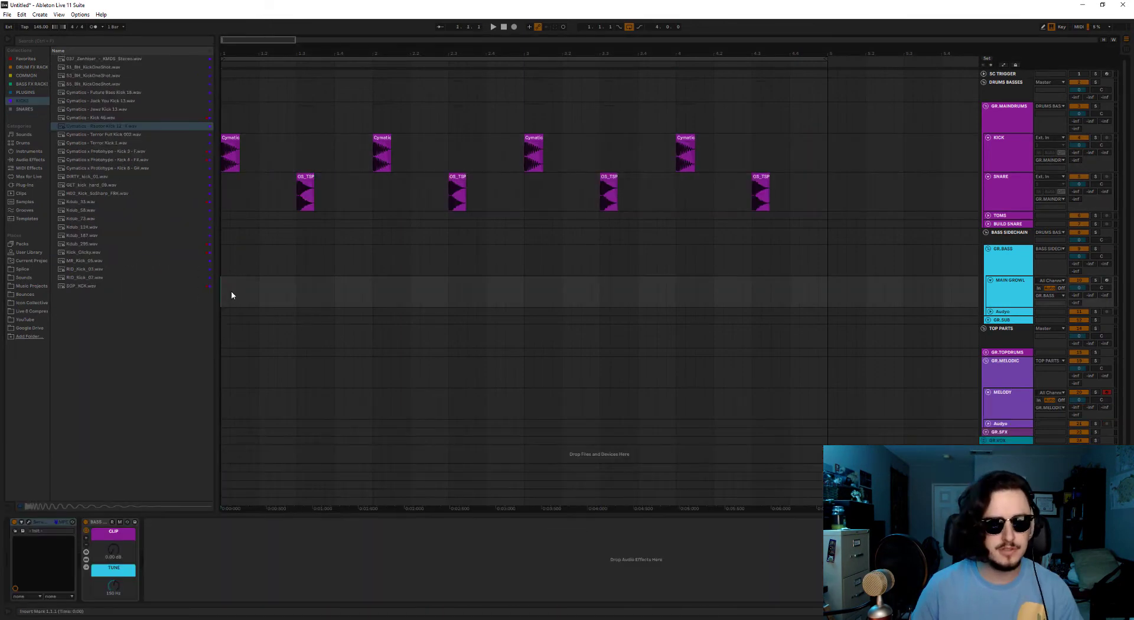
# Create a two-beat MIDI clip with a held bass note from 1.1 to 1.3 on the MAIN GROWL track.
pyautogui.moveTo(232, 290)
pyautogui.mouseDown()
pyautogui.moveTo(304, 299)
pyautogui.moveTo(213, 303)
pyautogui.mouseUp()
pyautogui.click(298, 302)
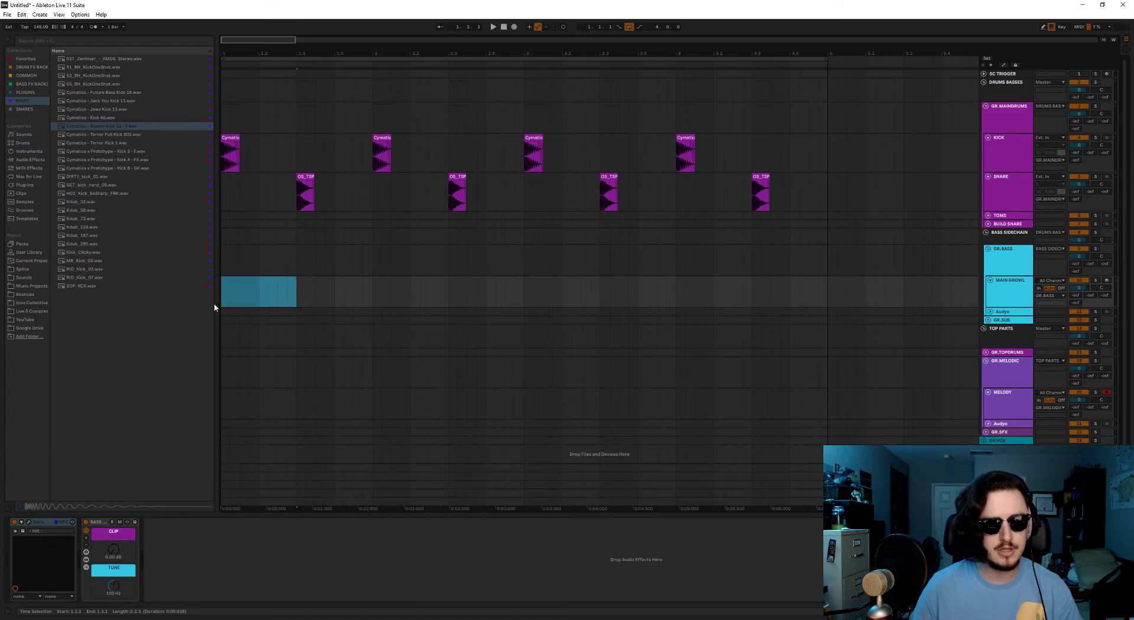
pyautogui.hotkey('ctrl', 'shift', 'm')
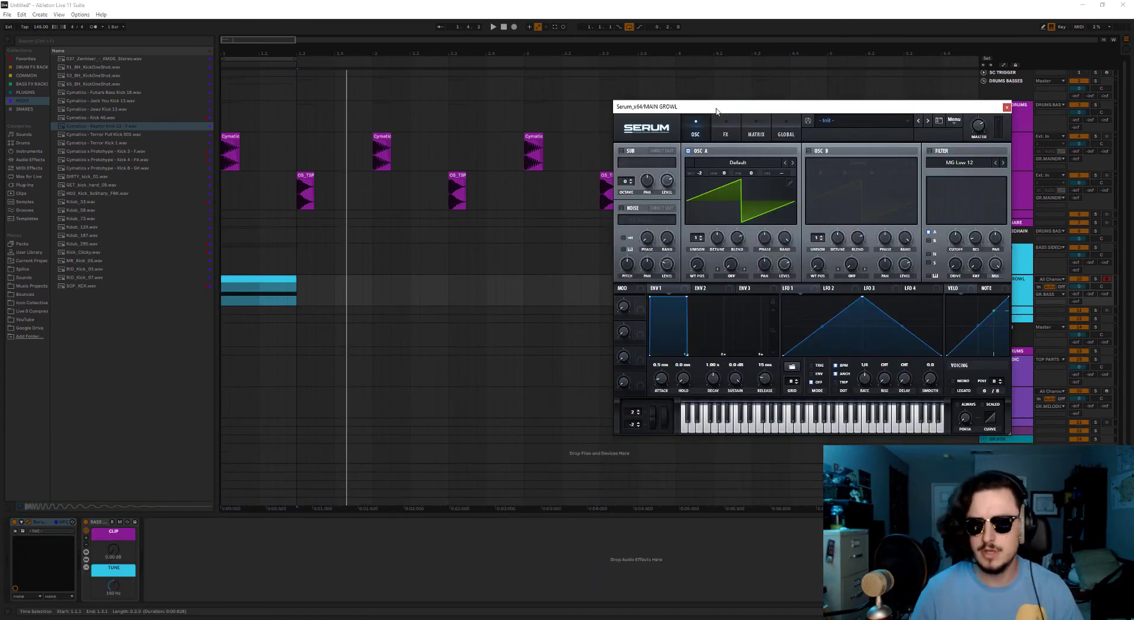
# Run Serum's two Default saw oscillators through an HN 12 filter, with LFO 1 modulating the filter's cutoff and Freq.
pyautogui.moveTo(857, 102); pyautogui.dragTo(560, 104)
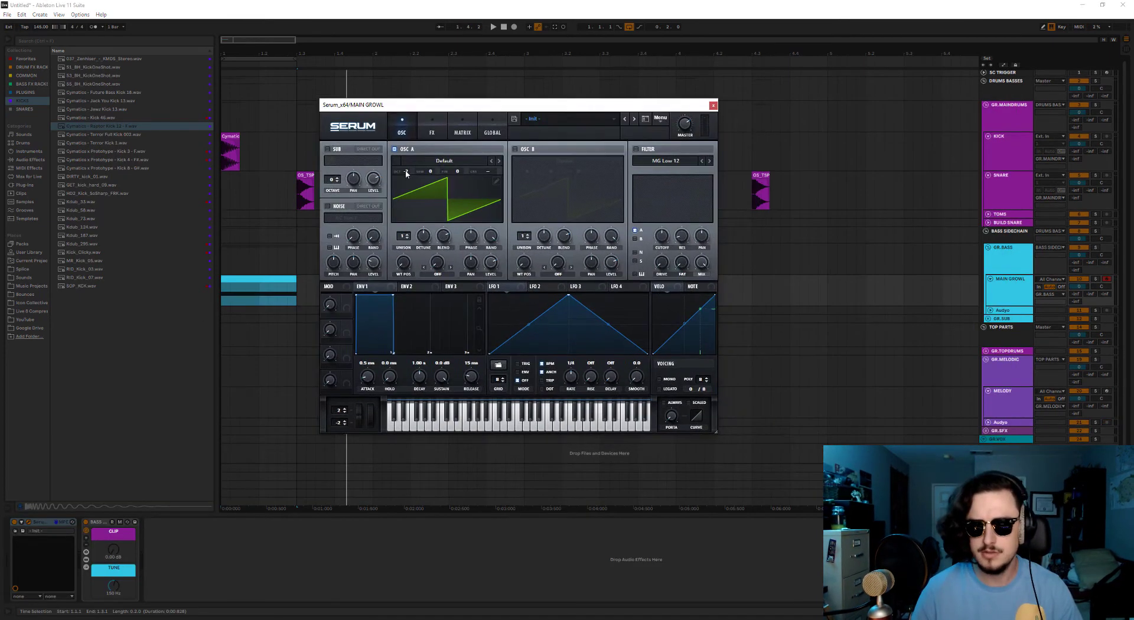
pyautogui.click(635, 149)
pyautogui.click(665, 161)
pyautogui.moveTo(672, 183)
pyautogui.moveTo(663, 238); pyautogui.dragTo(662, 241)
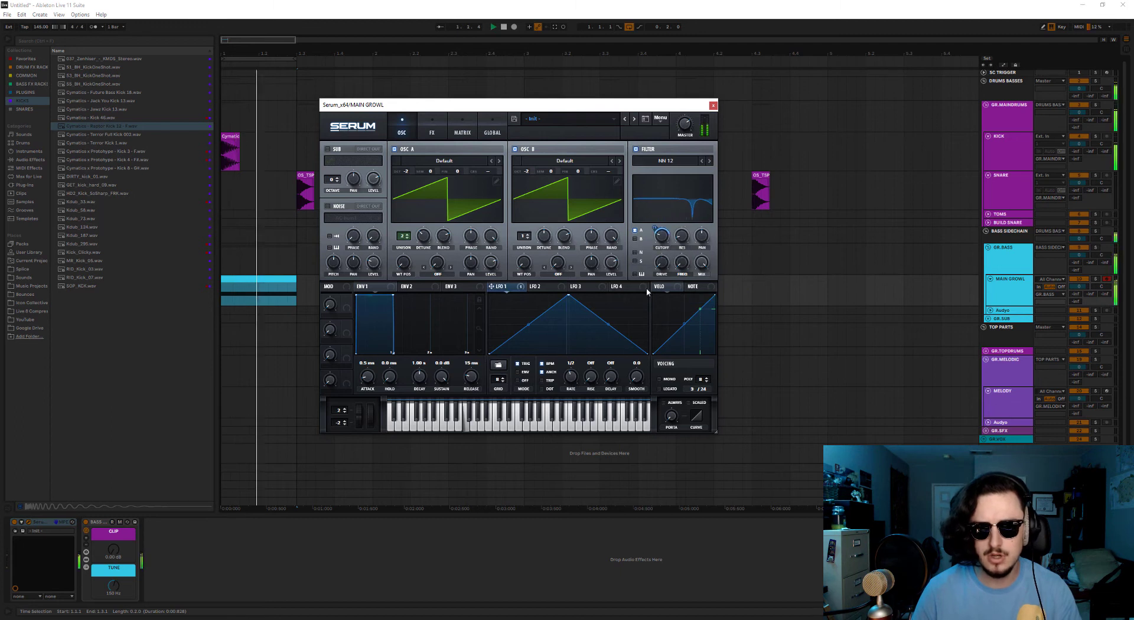
pyautogui.moveTo(650, 293); pyautogui.dragTo(652, 309)
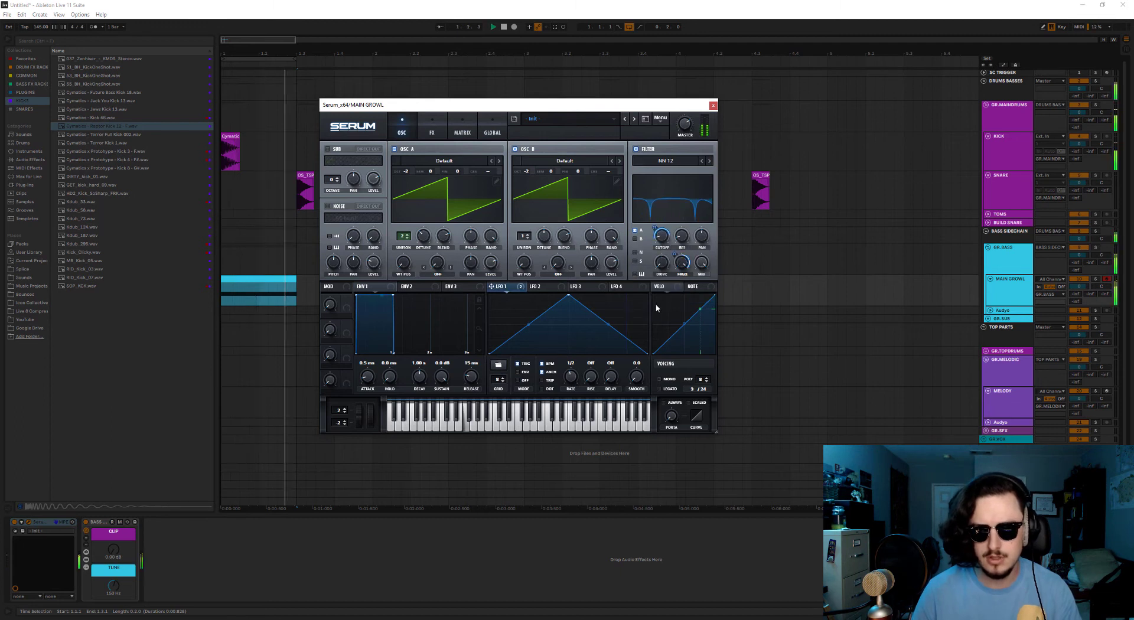
# Put a HardClip distortion first in Serum's effects chain and raise its drive during playback.
pyautogui.click(431, 132)
pyautogui.click(467, 159)
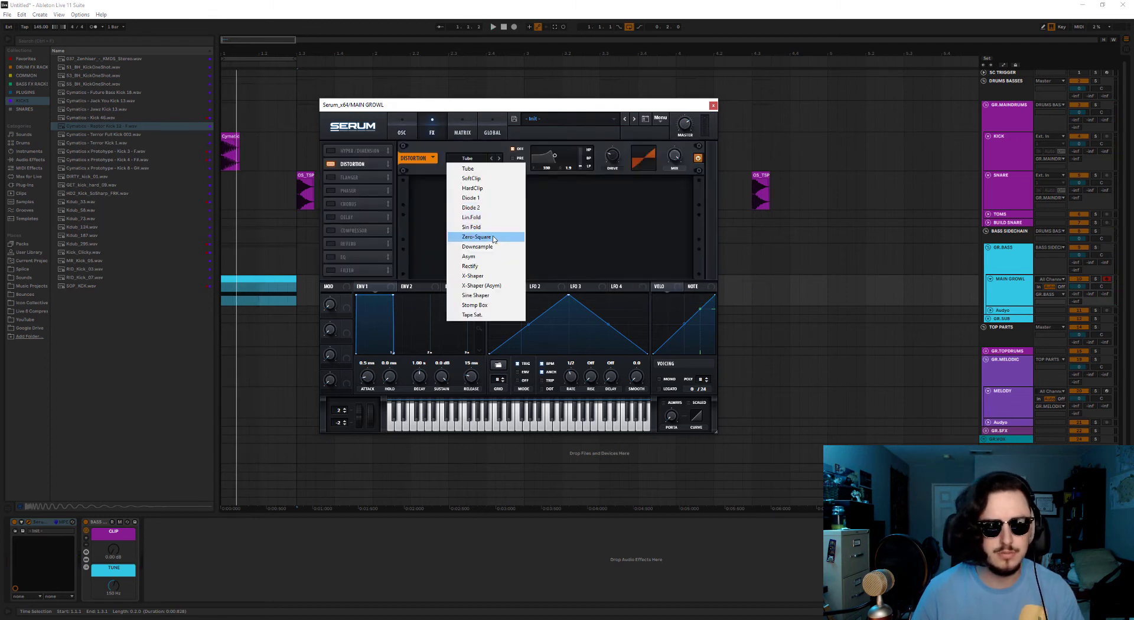
pyautogui.click(473, 188)
pyautogui.press('space')
pyautogui.moveTo(611, 155)
pyautogui.moveTo(611, 155); pyautogui.dragTo(616, 131)
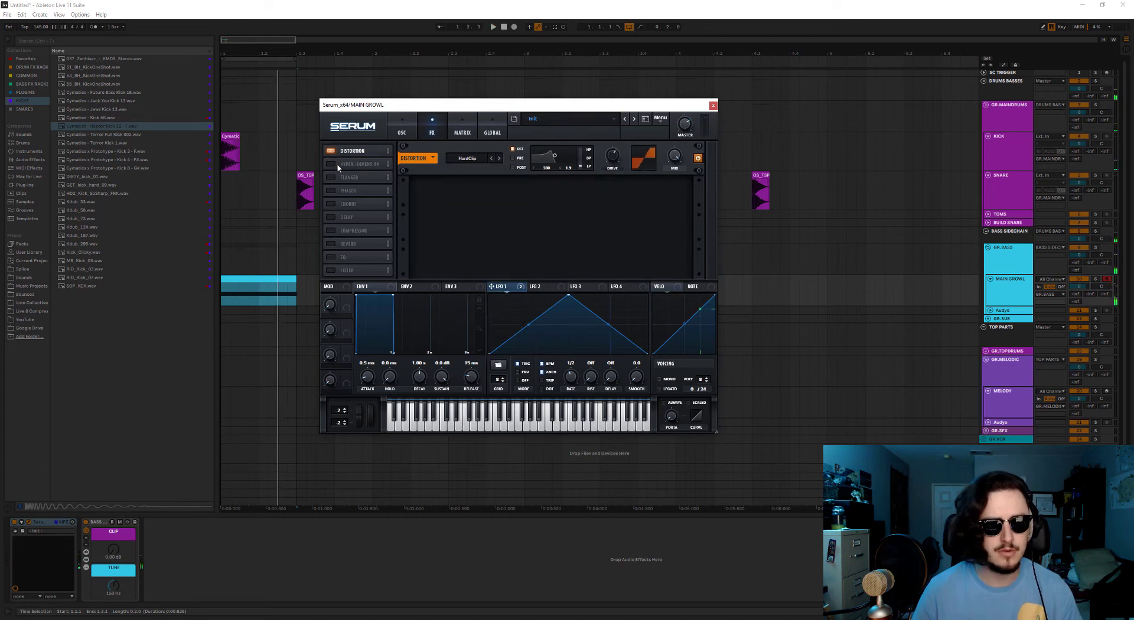
# Extend the effects chain with Hyper/Dimension, a multiband compressor and a low-pass filter whose cutoff is swept by LFO 2.
pyautogui.click(332, 164)
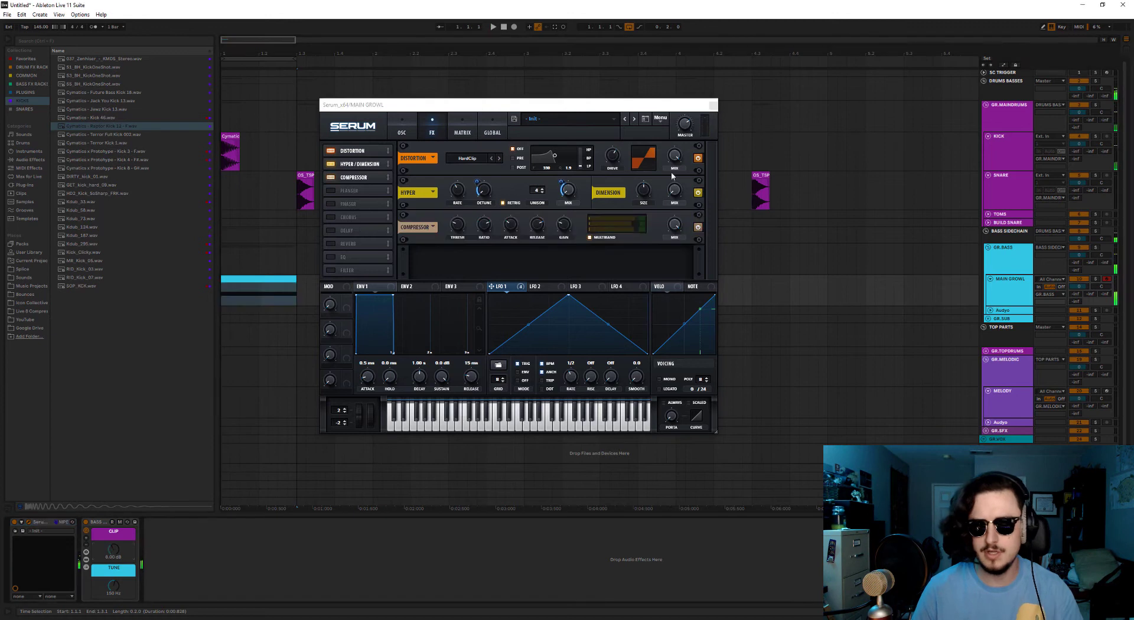
pyautogui.click(330, 270)
pyautogui.moveTo(354, 270); pyautogui.dragTo(365, 181)
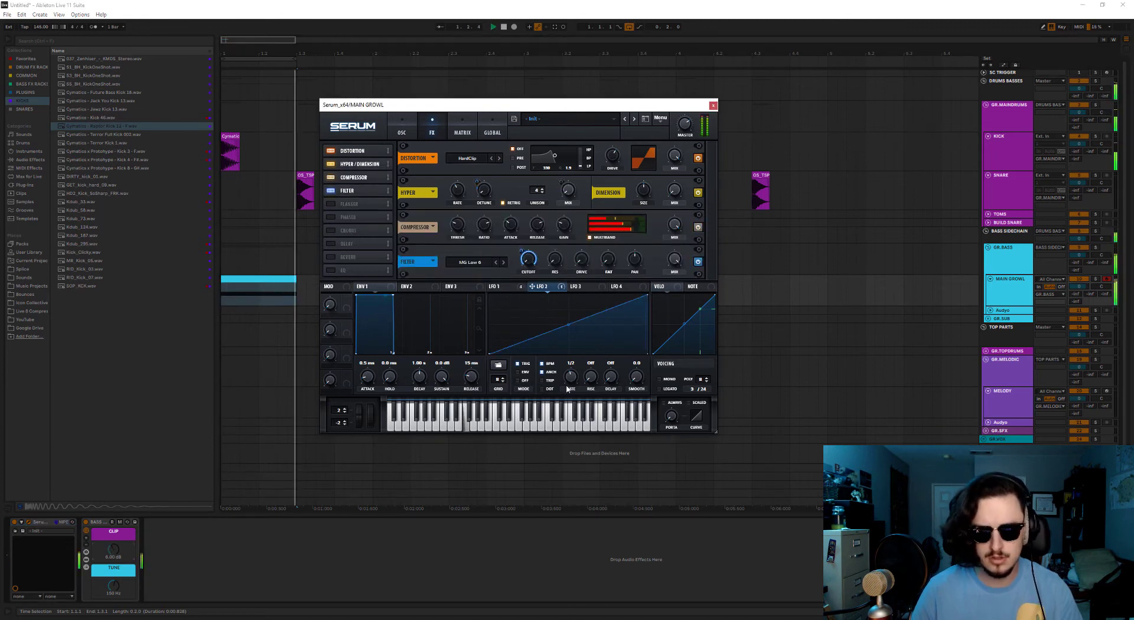
pyautogui.click(713, 105)
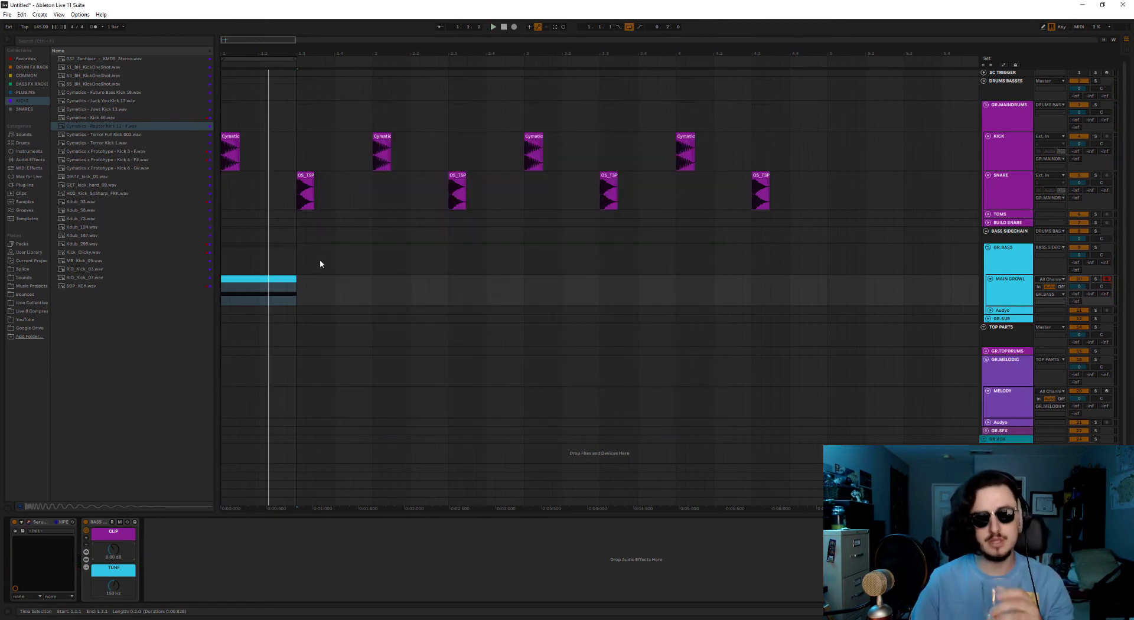
# In the second MAIN GROWL's Serum, load Basic Shapes in oscillator B and warp oscillator A's Dist 8bit Fwap with FM (from B).
pyautogui.moveTo(558, 173)
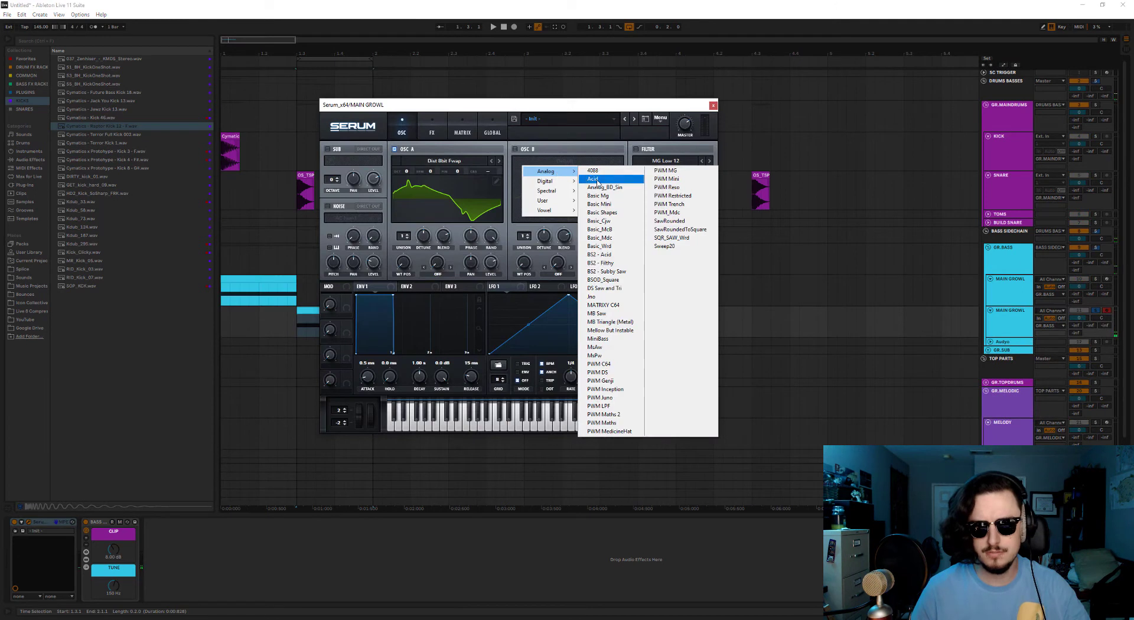
pyautogui.click(627, 214)
pyautogui.click(435, 273)
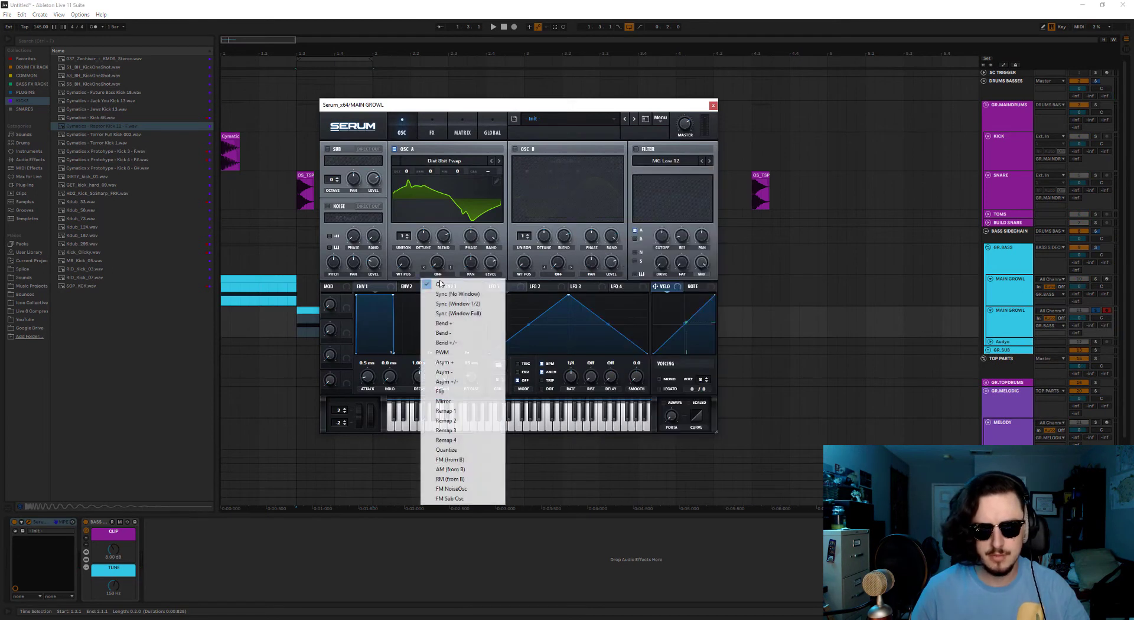
pyautogui.click(465, 453)
# Set the second growl's filter type to HN 12 and modulate its Freq control with LFO 2.
pyautogui.click(665, 161)
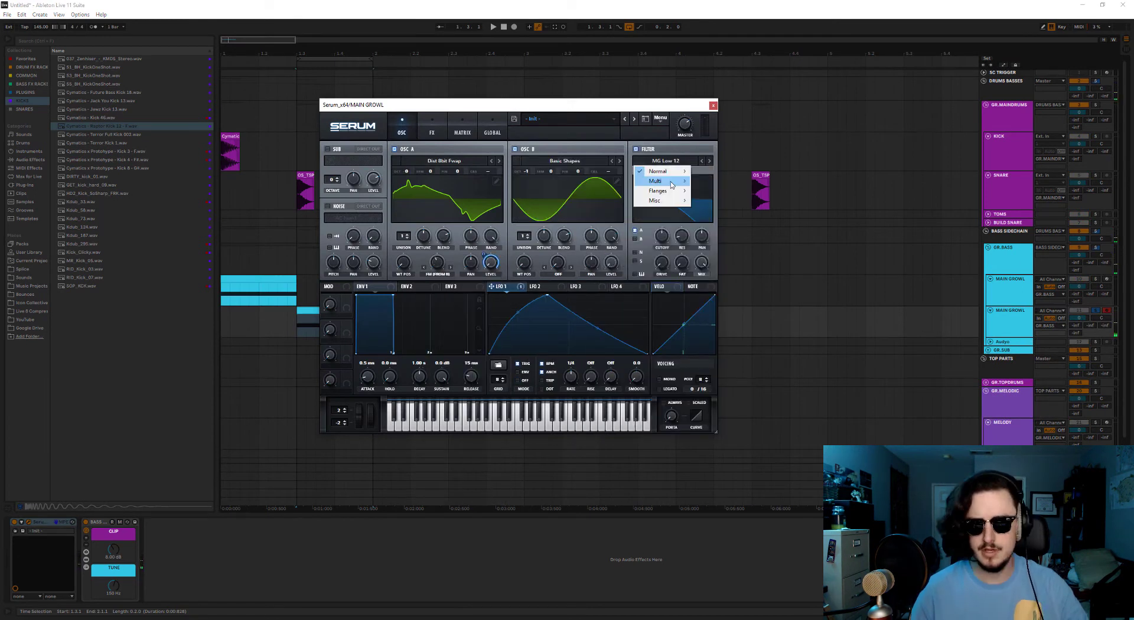
pyautogui.moveTo(665, 180)
pyautogui.click(706, 251)
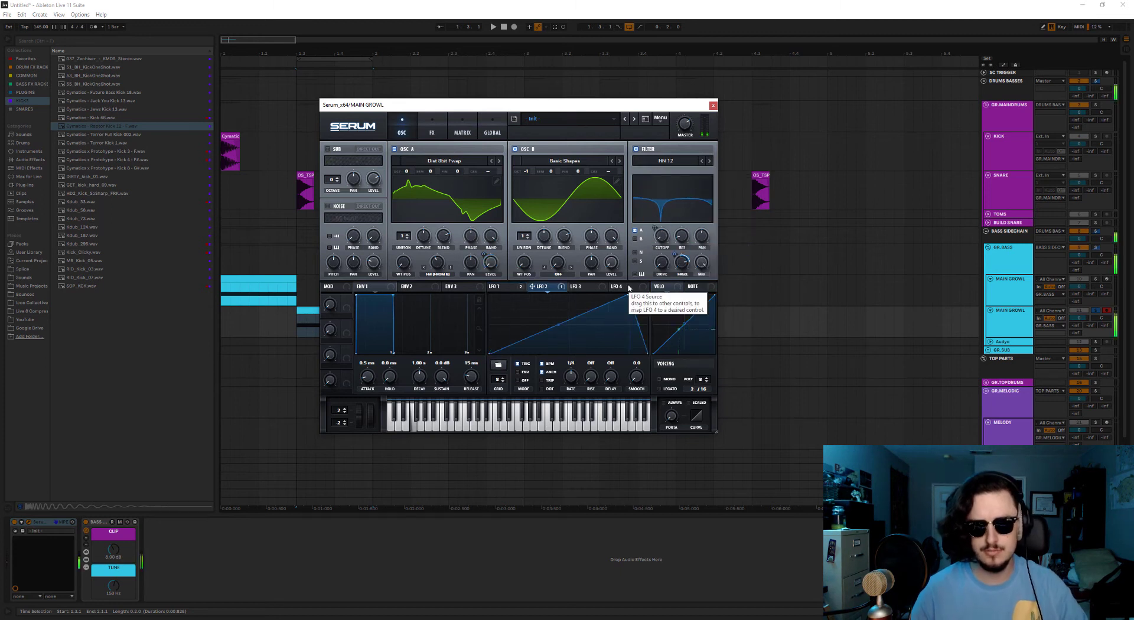
# Add Hyper/Dimension with LFO 1 modulating its detune and mix, followed by a Downsample distortion.
pyautogui.click(432, 132)
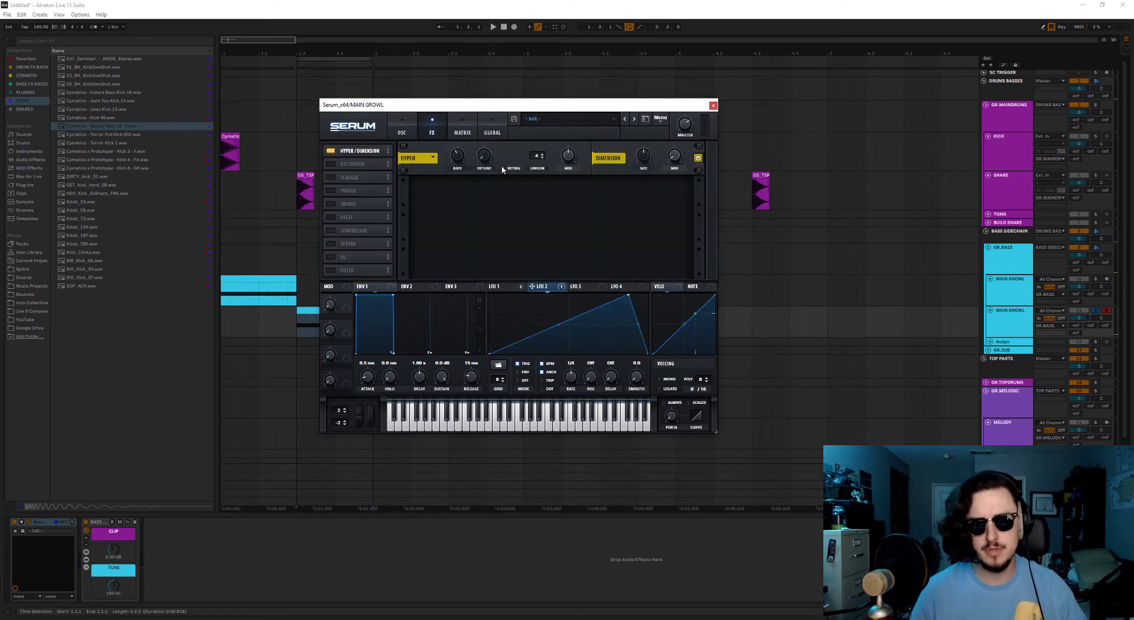
pyautogui.click(499, 287)
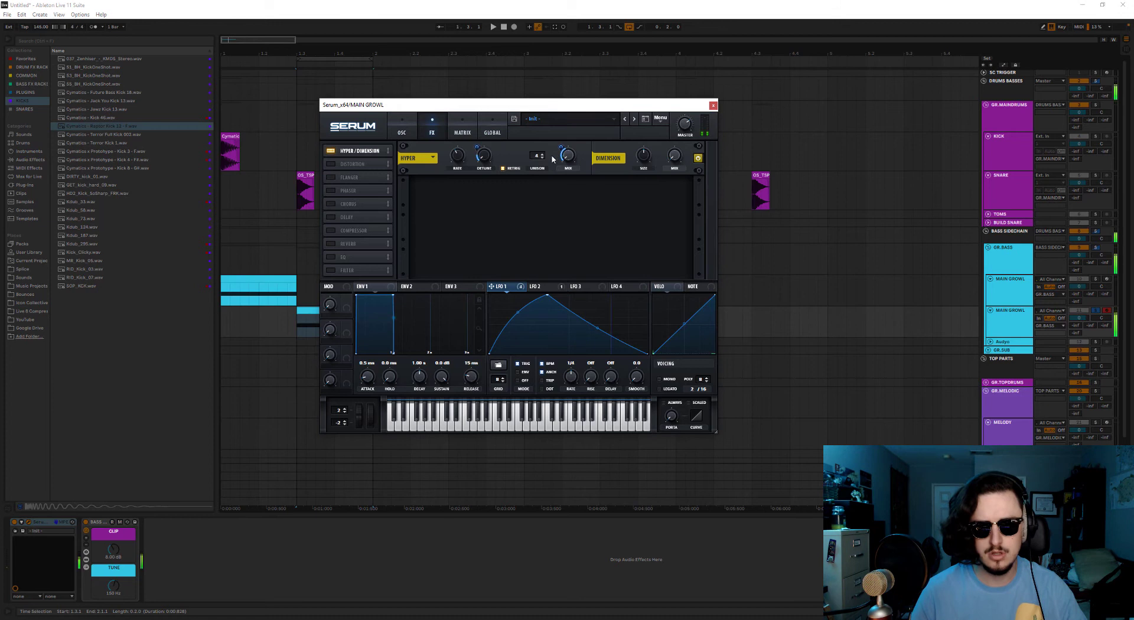
pyautogui.click(331, 165)
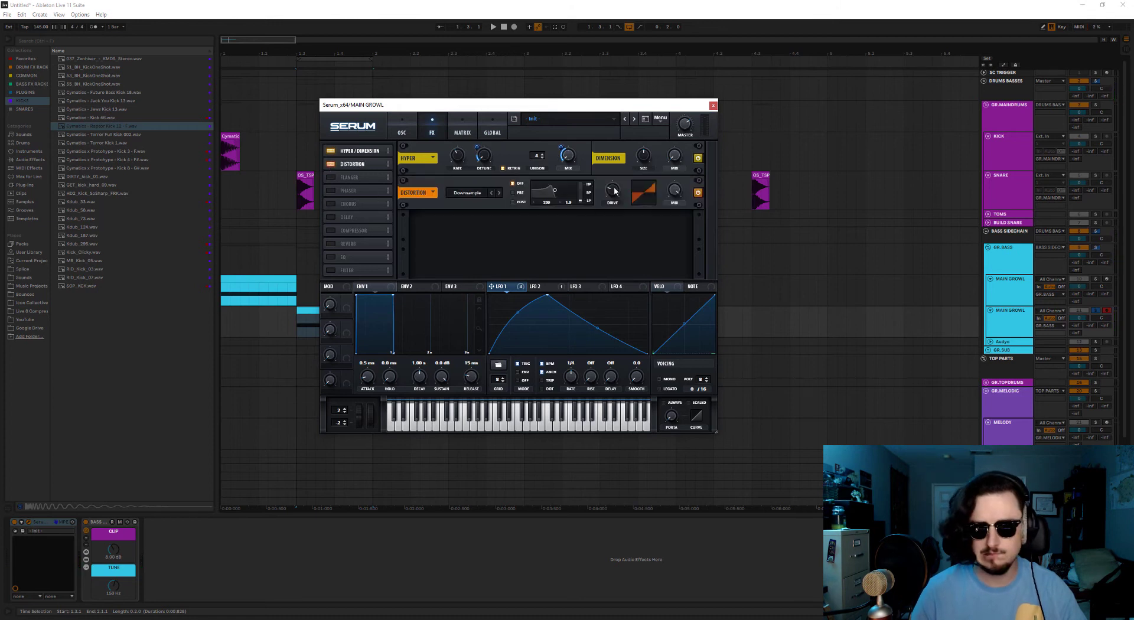
# Add a delay set to 24.00 on both sides and a Cmb + filter after the distortion, and close Serum's window.
pyautogui.click(359, 217)
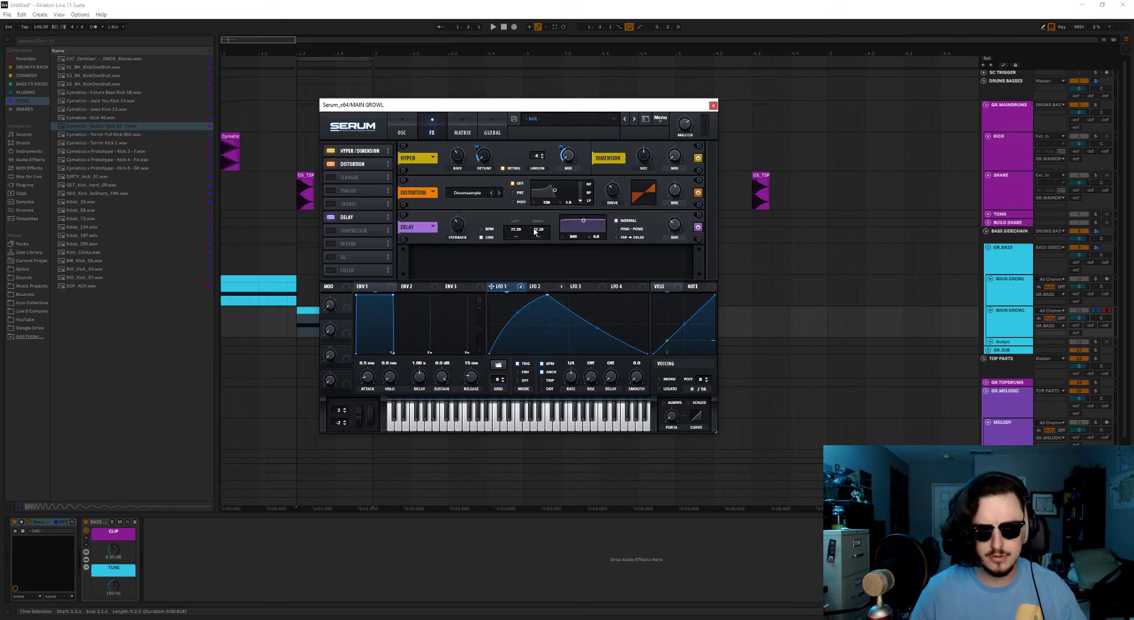
pyautogui.click(334, 272)
pyautogui.click(470, 263)
pyautogui.moveTo(473, 292)
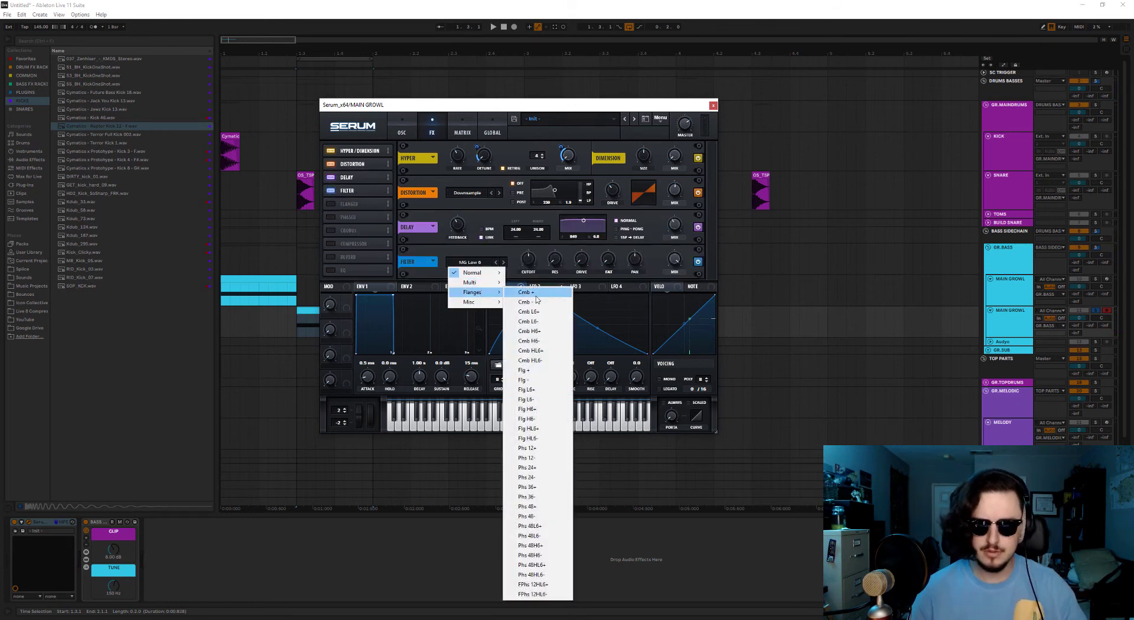
pyautogui.click(537, 294)
pyautogui.moveTo(532, 265)
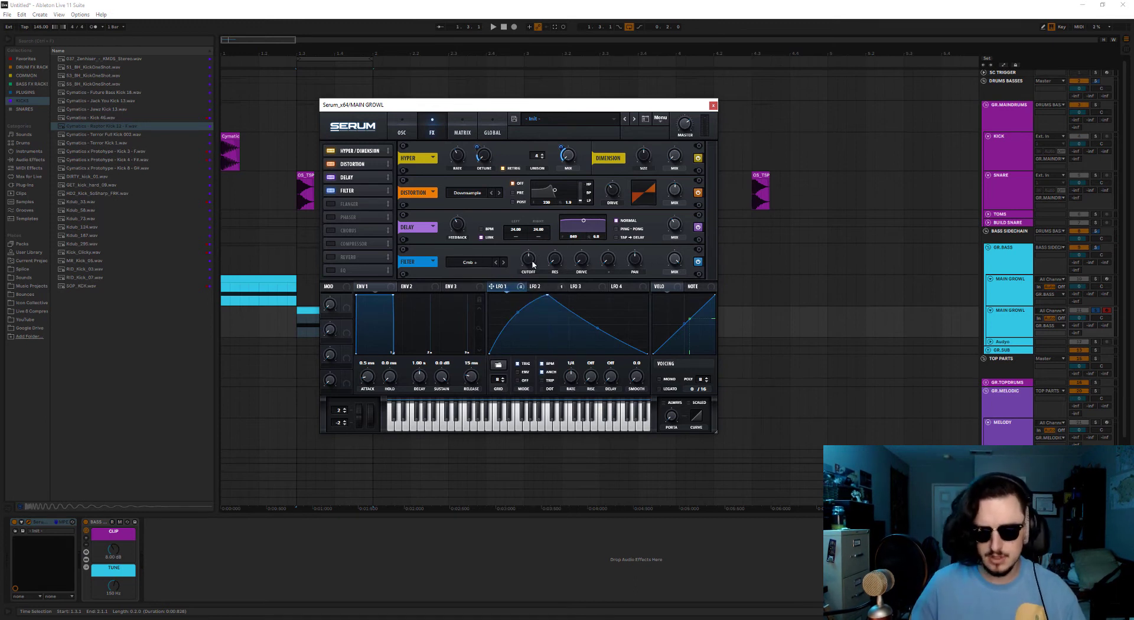
pyautogui.hotkey('ctrl', 'alt', 'p')
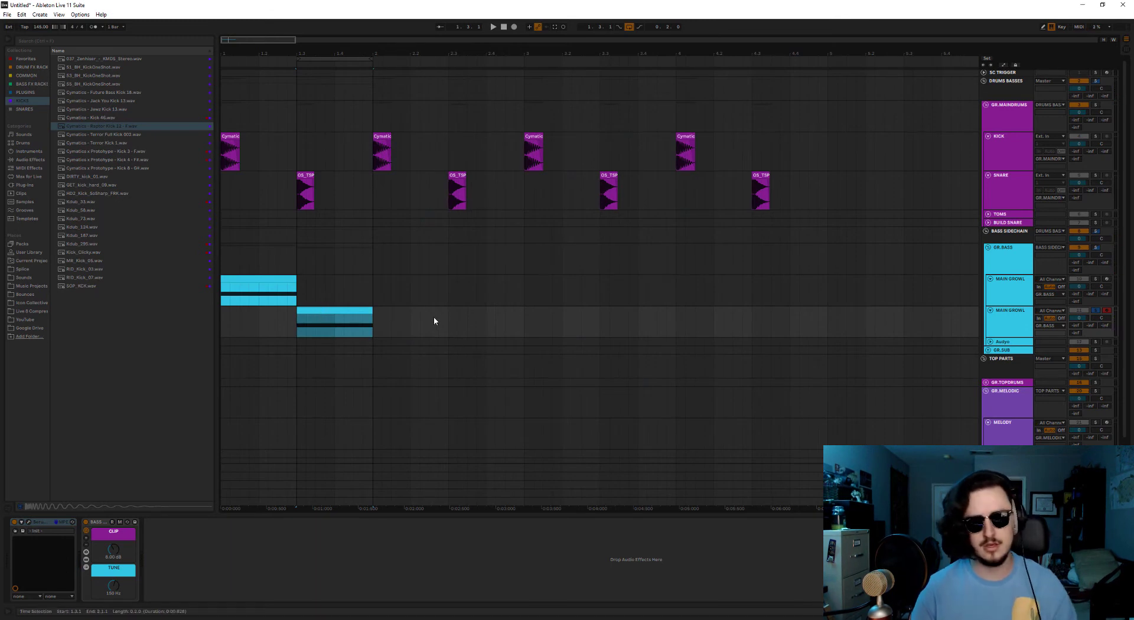
# Duplicate the second MAIN GROWL's clip content so the part runs from 1.3 to 2.4.
pyautogui.hotkey('ctrl', 'd')
pyautogui.hotkey('ctrl', 'd')
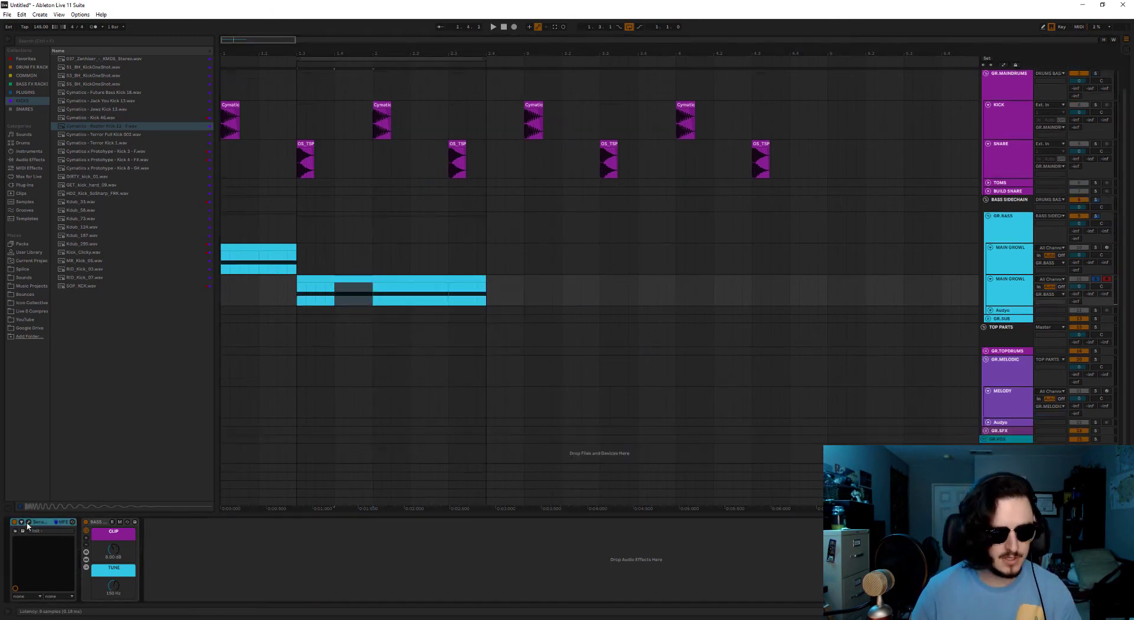
# Set LFO 3 in the second growl's Serum to a rising ramp, Trig mode, rate 1/2, and try it on oscillator A's wavetable position.
pyautogui.click(28, 523)
pyautogui.click(581, 287)
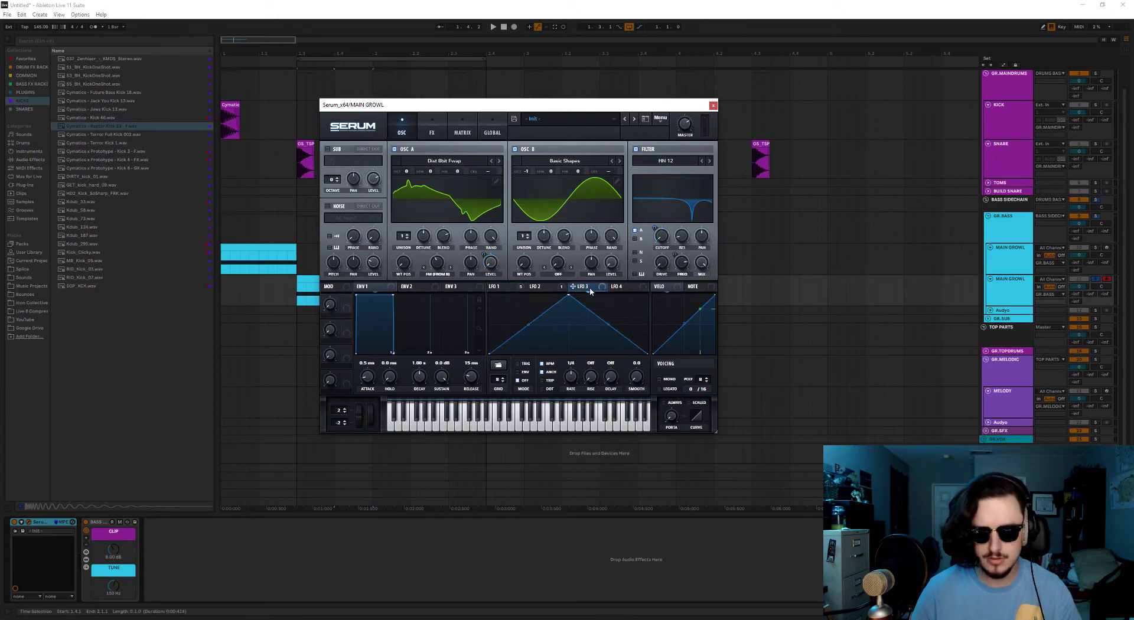
pyautogui.moveTo(397, 257); pyautogui.dragTo(397, 279)
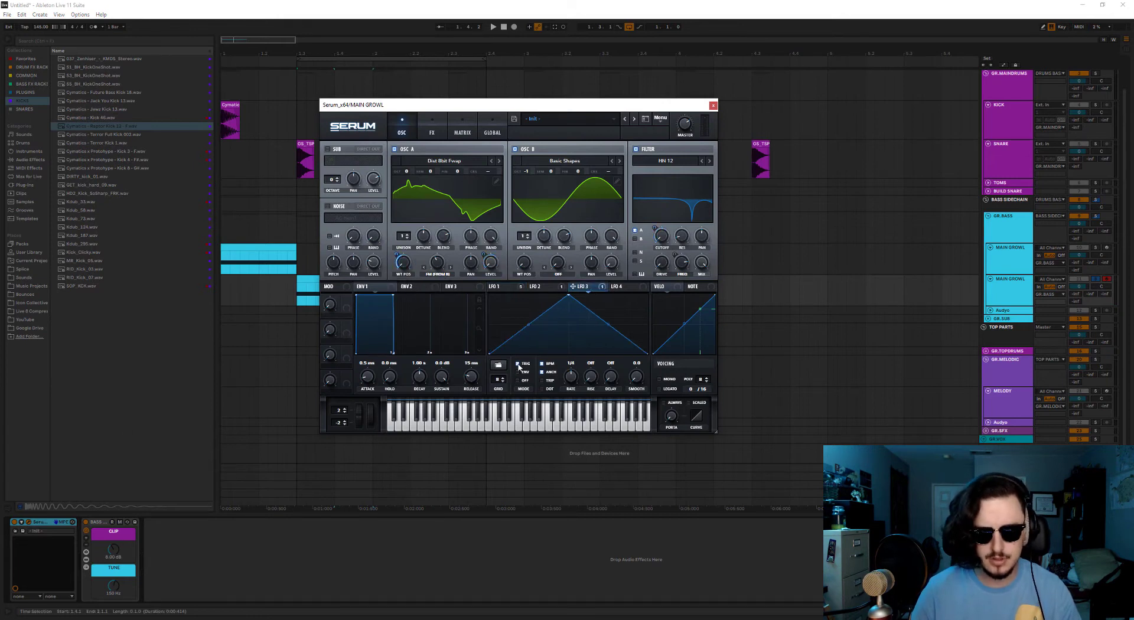
pyautogui.press('space')
pyautogui.rightClick(402, 261)
pyautogui.click(423, 288)
pyautogui.press('space')
# Add an EQ before Serum's compressor, modulate its low frequency with LFO 3, and close the plug-in window.
pyautogui.click(430, 122)
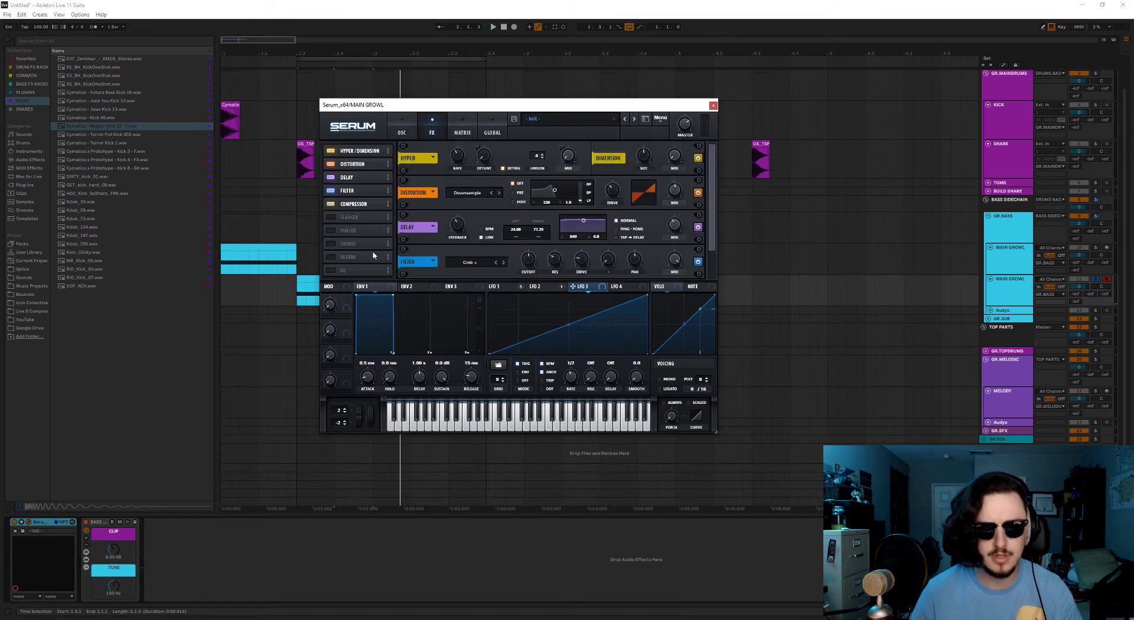
pyautogui.click(361, 271)
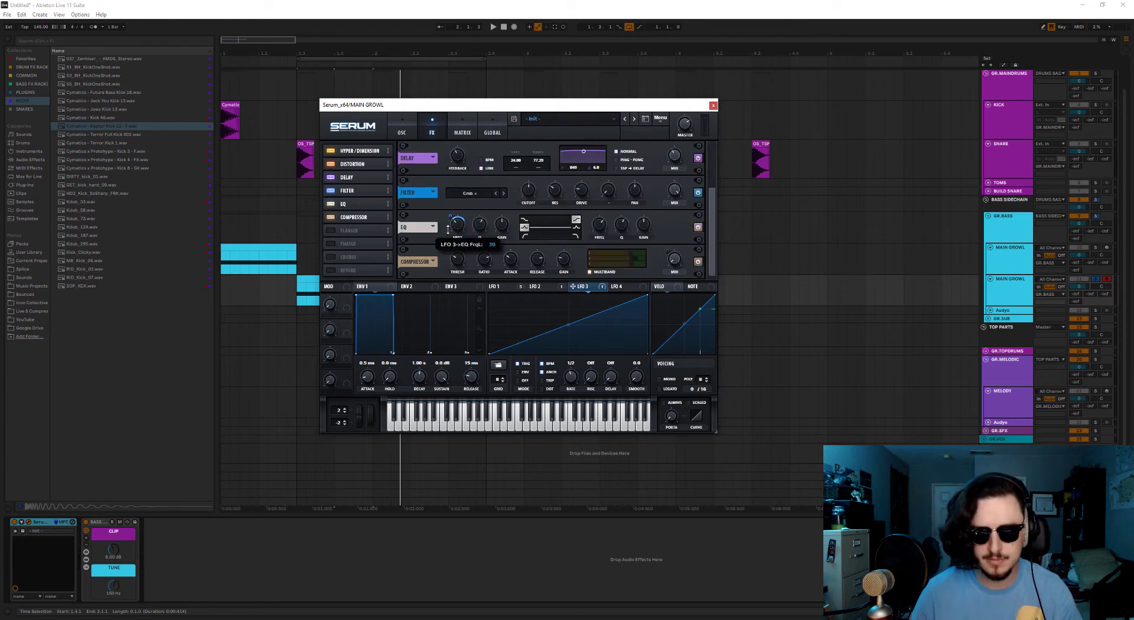
pyautogui.click(402, 126)
pyautogui.press('space')
pyautogui.click(713, 106)
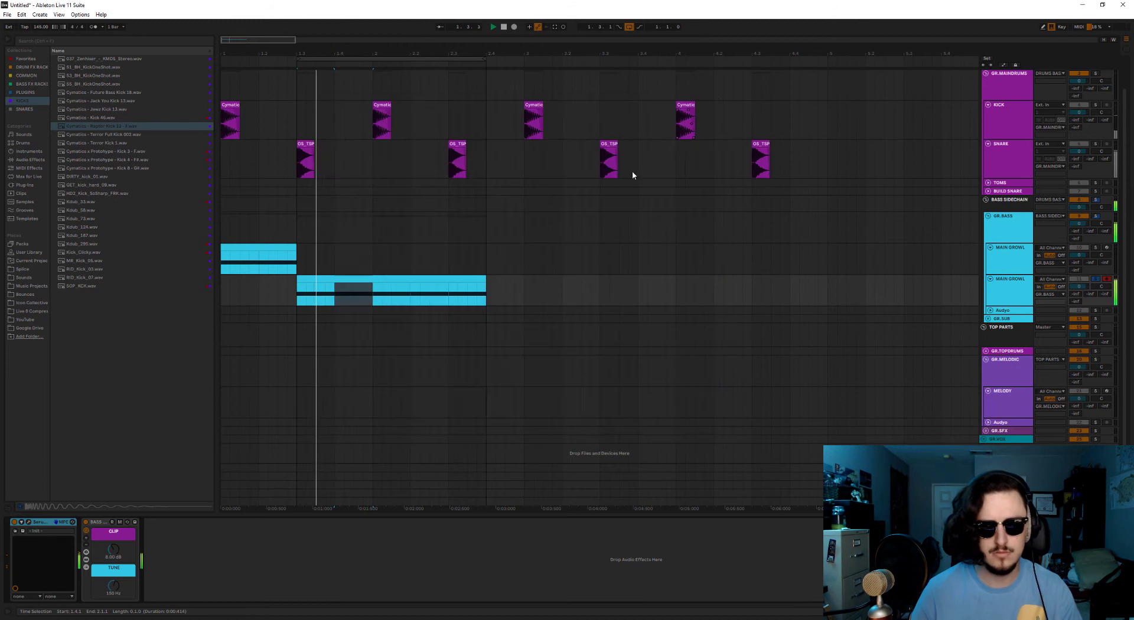
# Delete the bass rack with the CLIP and TUNE controls from the second MAIN GROWL track.
pyautogui.click(403, 277)
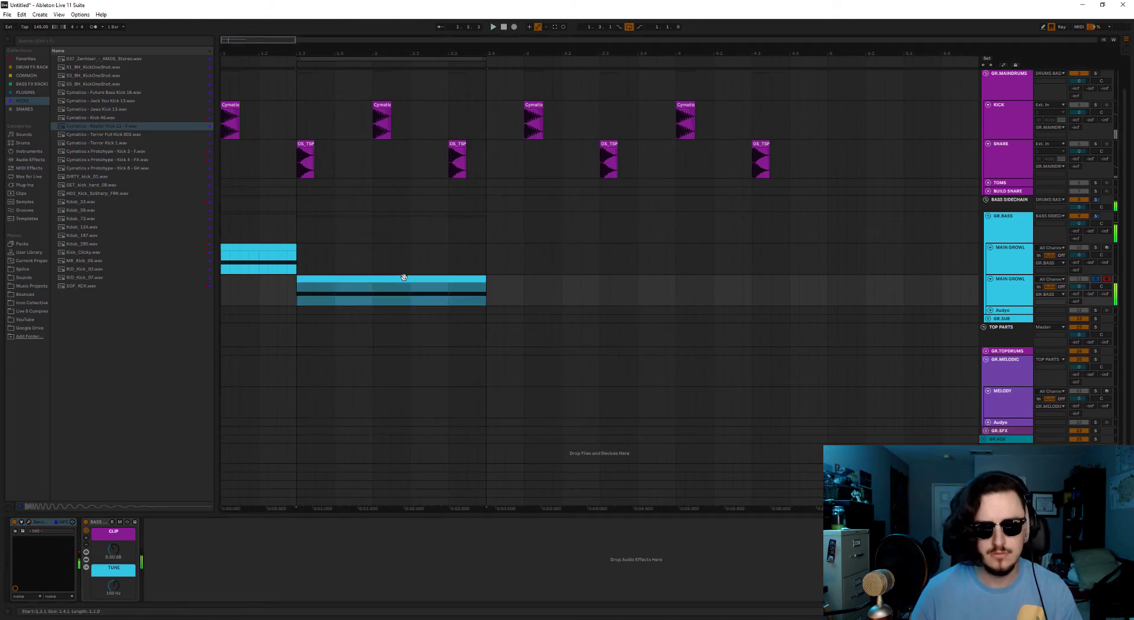
pyautogui.click(992, 291)
pyautogui.rightClick(998, 295)
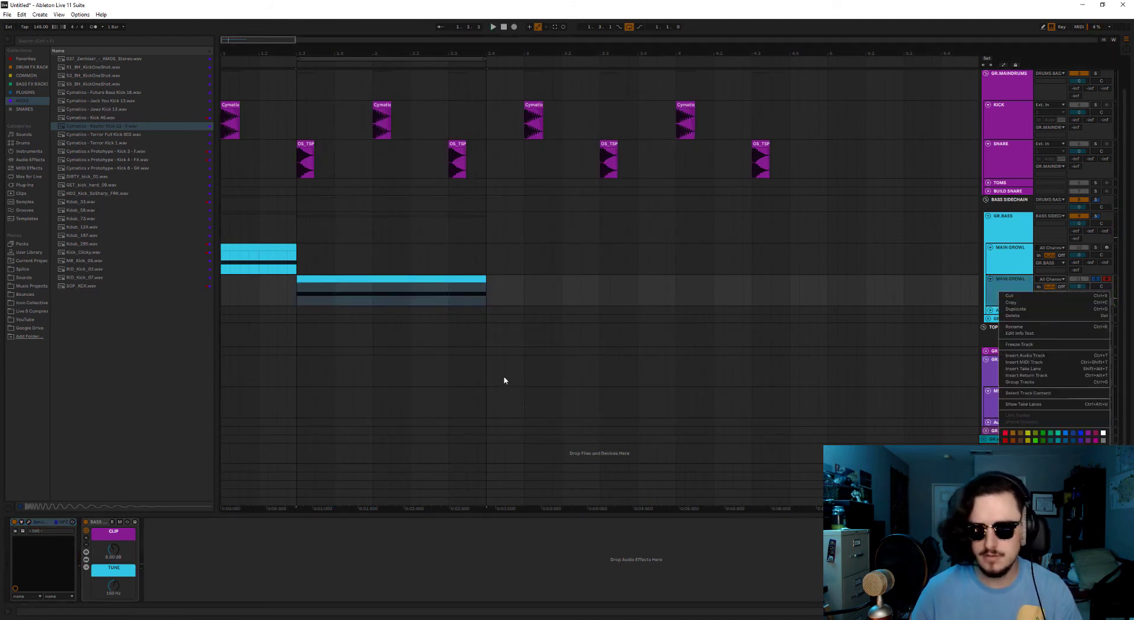
pyautogui.click(504, 380)
pyautogui.click(101, 523)
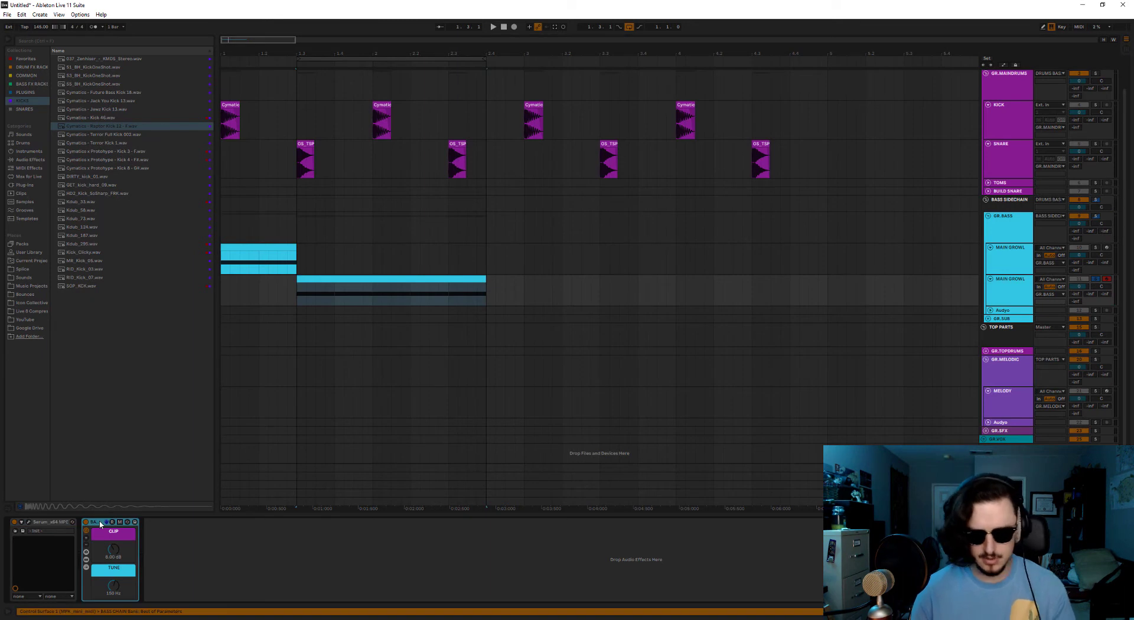
pyautogui.press('Delete')
pyautogui.rightClick(1012, 290)
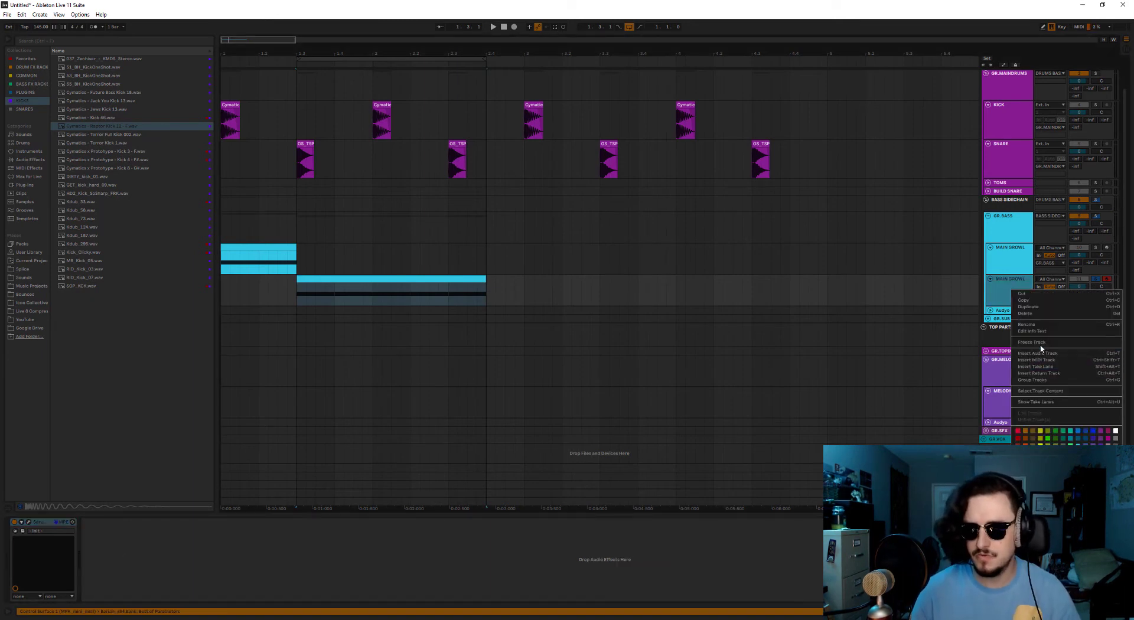
# Set the five notes in the second growl's clip to F1, F2, G#1, G1 and F1.
pyautogui.click(416, 279)
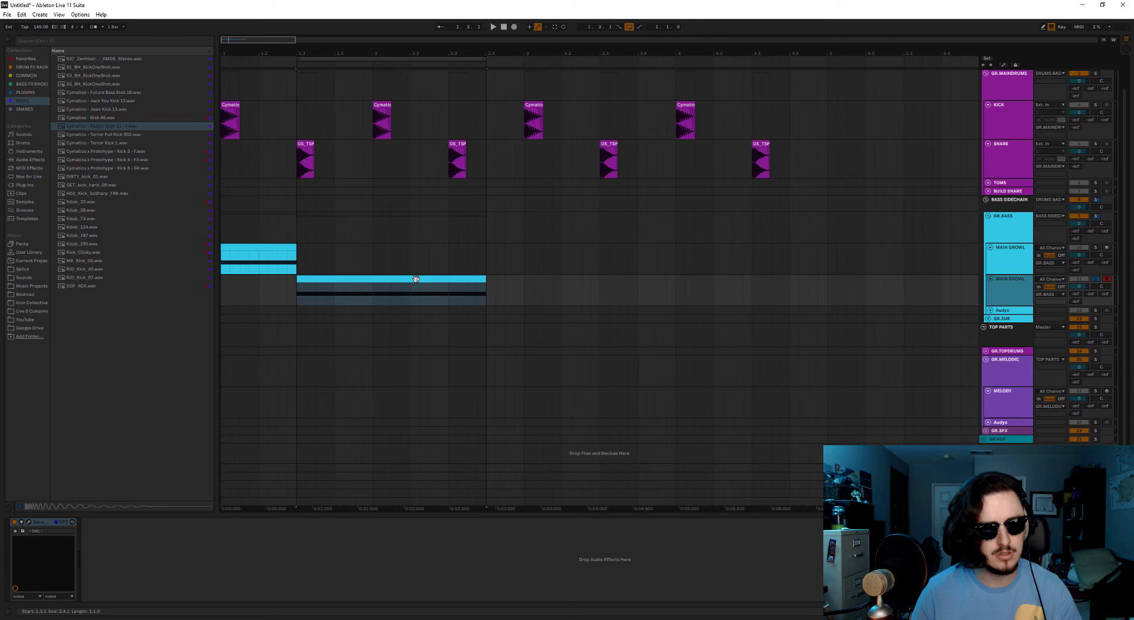
pyautogui.doubleClick(416, 280)
pyautogui.moveTo(427, 306); pyautogui.dragTo(446, 432)
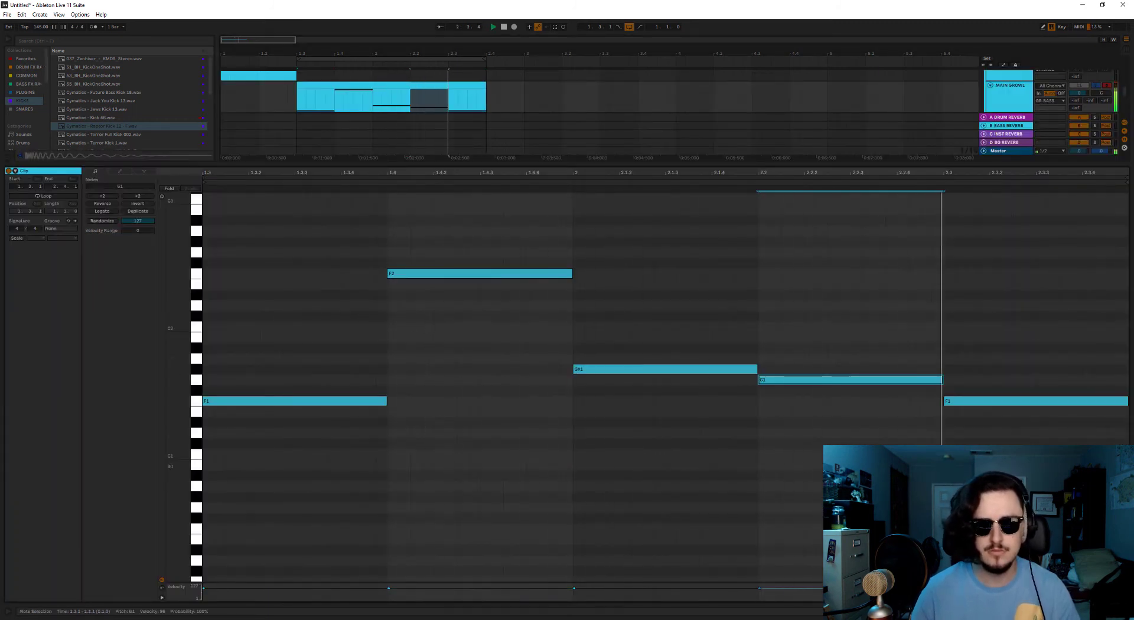
pyautogui.hotkey('shift', 'Tab')
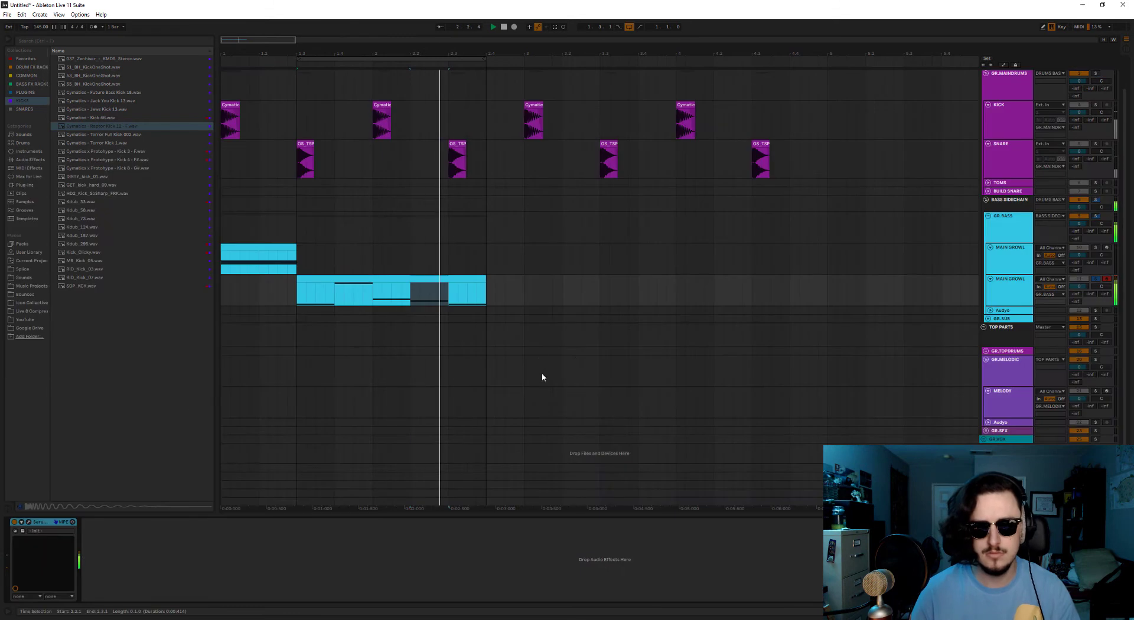
# Freeze the second MAIN GROWL track and copy its frozen audio onto a separate audio track.
pyautogui.rightClick(1006, 292)
pyautogui.click(1035, 345)
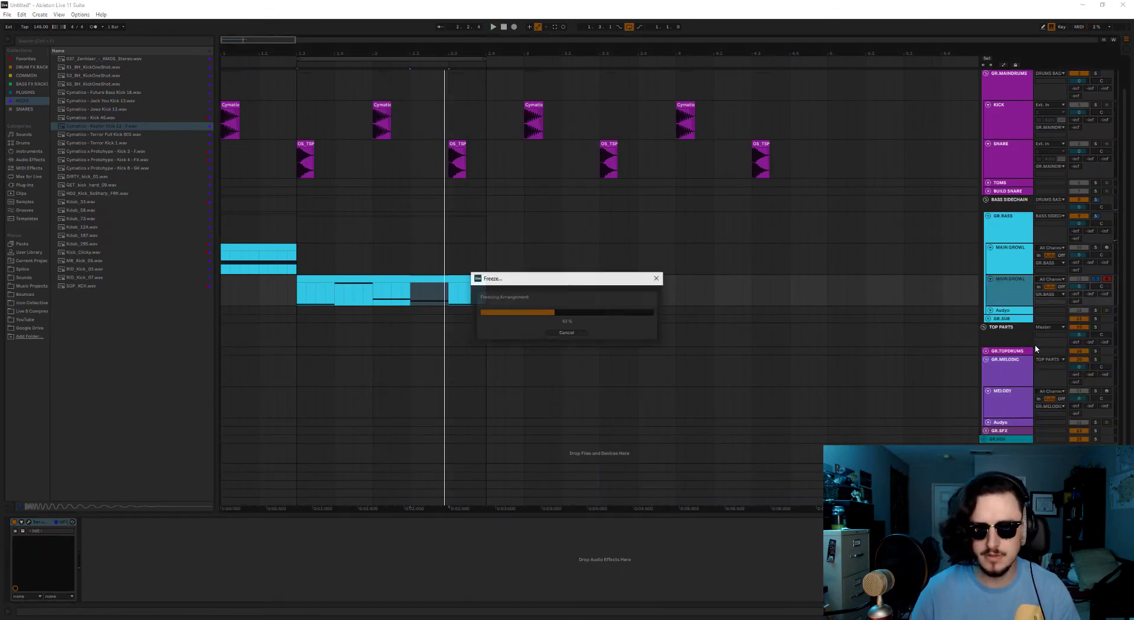
pyautogui.click(516, 334)
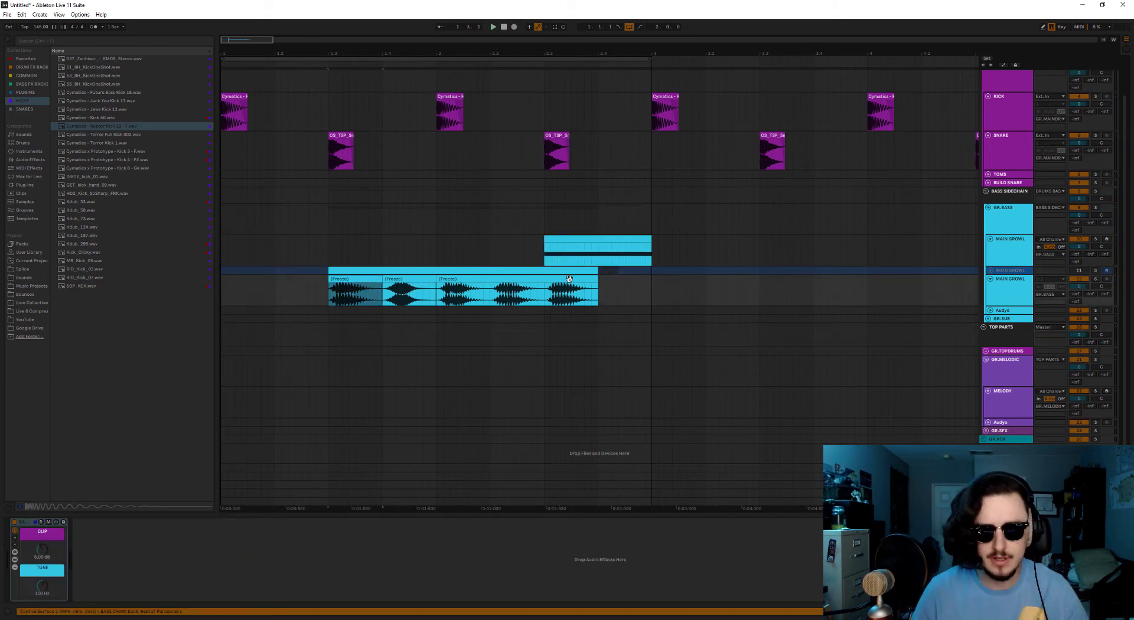
pyautogui.keyDown('shift'); pyautogui.click(568, 279); pyautogui.keyUp('shift')
pyautogui.moveTo(567, 280); pyautogui.dragTo(461, 279)
pyautogui.press('space')
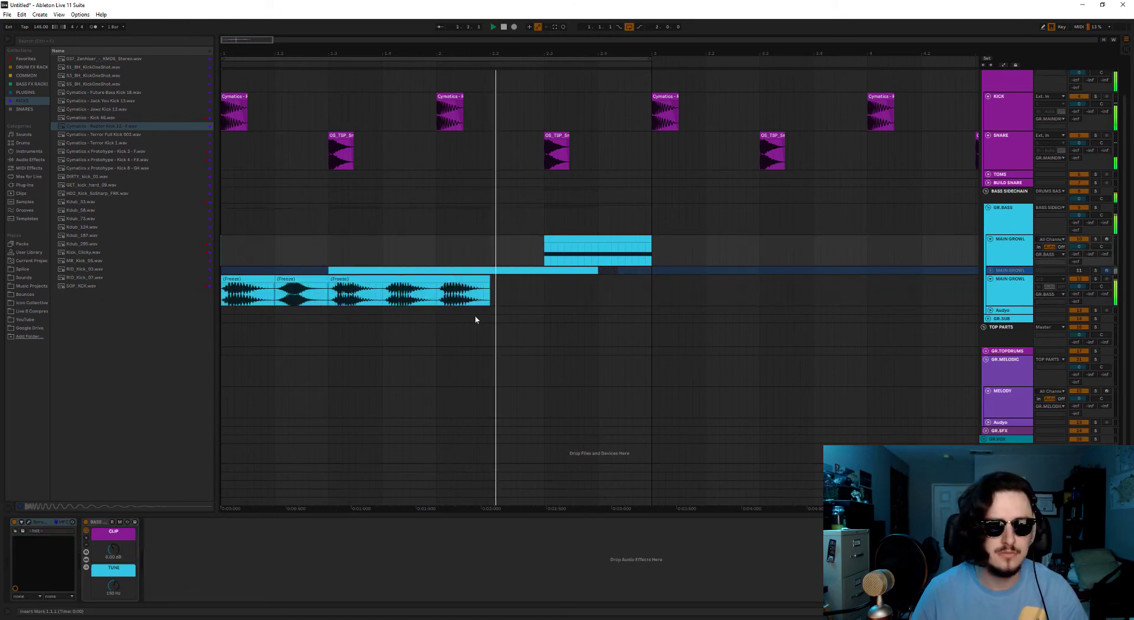
pyautogui.hotkey('ctrl', 'z')
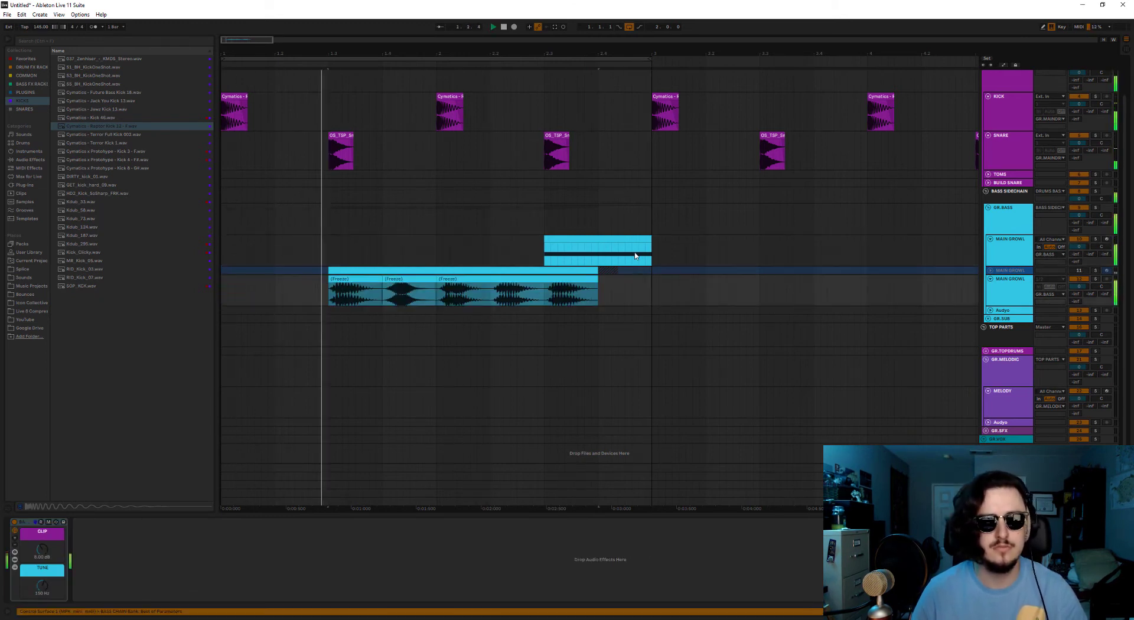
# Move the first growl's clip to the start of bar 1 and thin the frozen growl audio into separate hits from 1.3.
pyautogui.moveTo(597, 246); pyautogui.dragTo(277, 259)
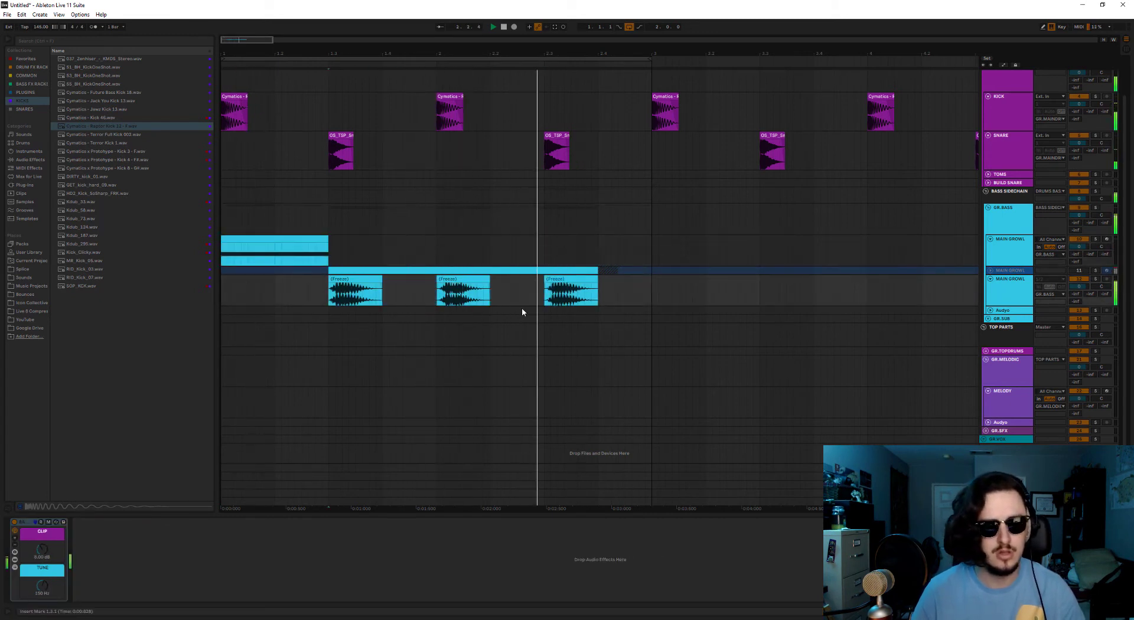
pyautogui.moveTo(598, 288)
pyautogui.mouseDown()
pyautogui.moveTo(650, 288)
pyautogui.moveTo(595, 288)
pyautogui.mouseUp()
pyautogui.press('space')
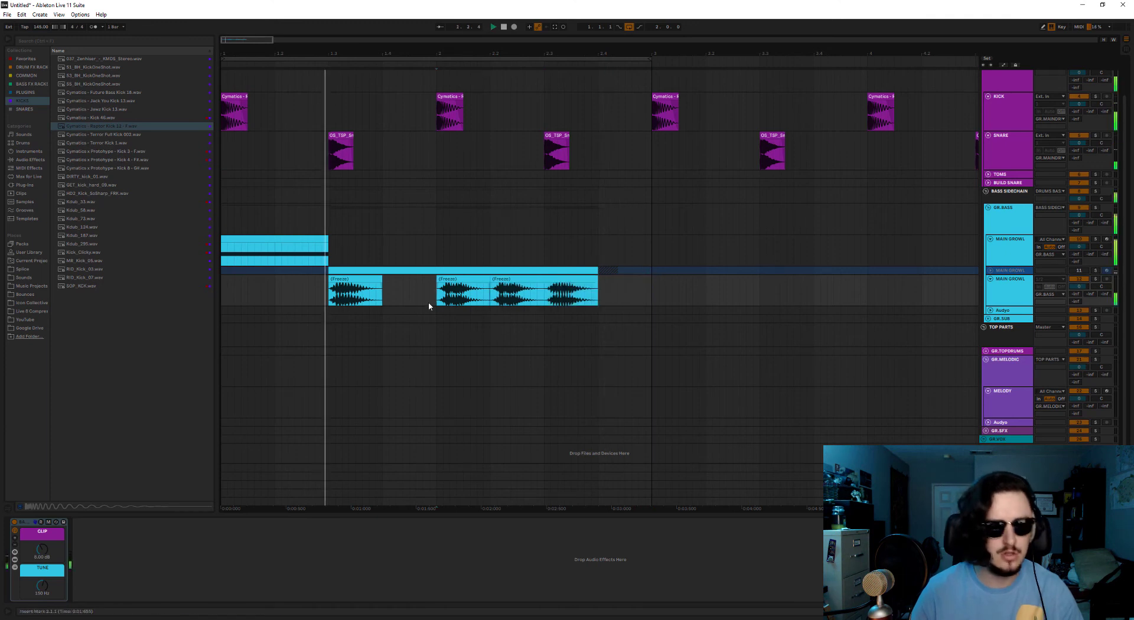
pyautogui.click(451, 280)
pyautogui.moveTo(450, 280); pyautogui.dragTo(423, 281)
pyautogui.click(327, 299)
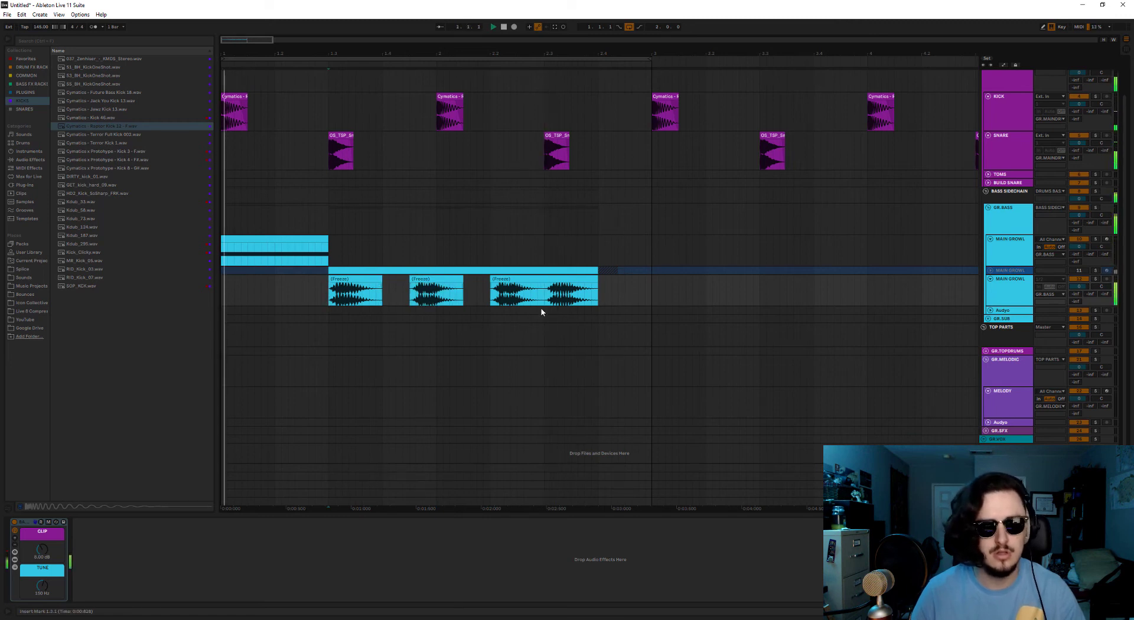
pyautogui.hotkey('ctrl', 'z')
pyautogui.press('space')
pyautogui.click(458, 346)
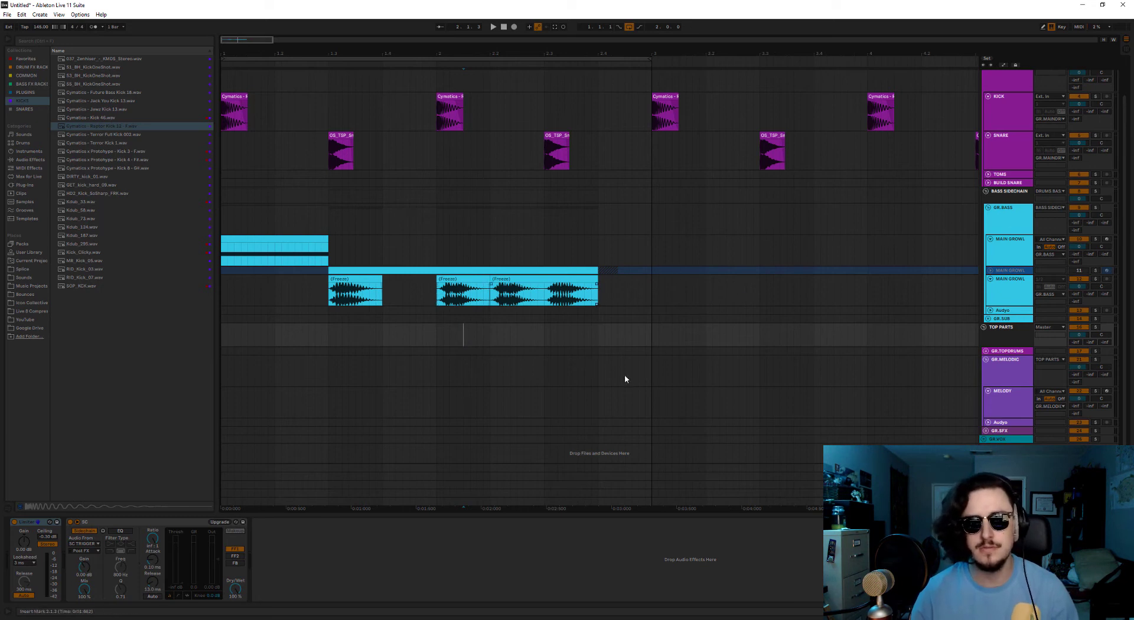
# Duplicate the frozen growl hits through to the start of bar 4 and extend the loop to four bars.
pyautogui.hotkey('ctrl', 'd')
pyautogui.moveTo(582, 59); pyautogui.dragTo(938, 105)
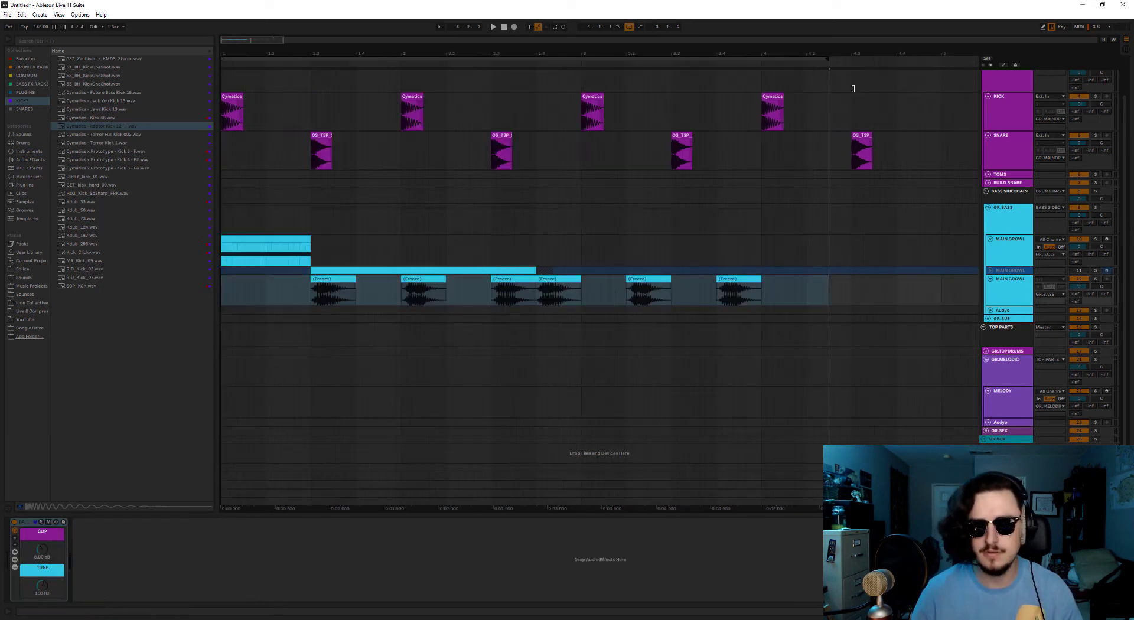
pyautogui.press('space')
pyautogui.click(508, 262)
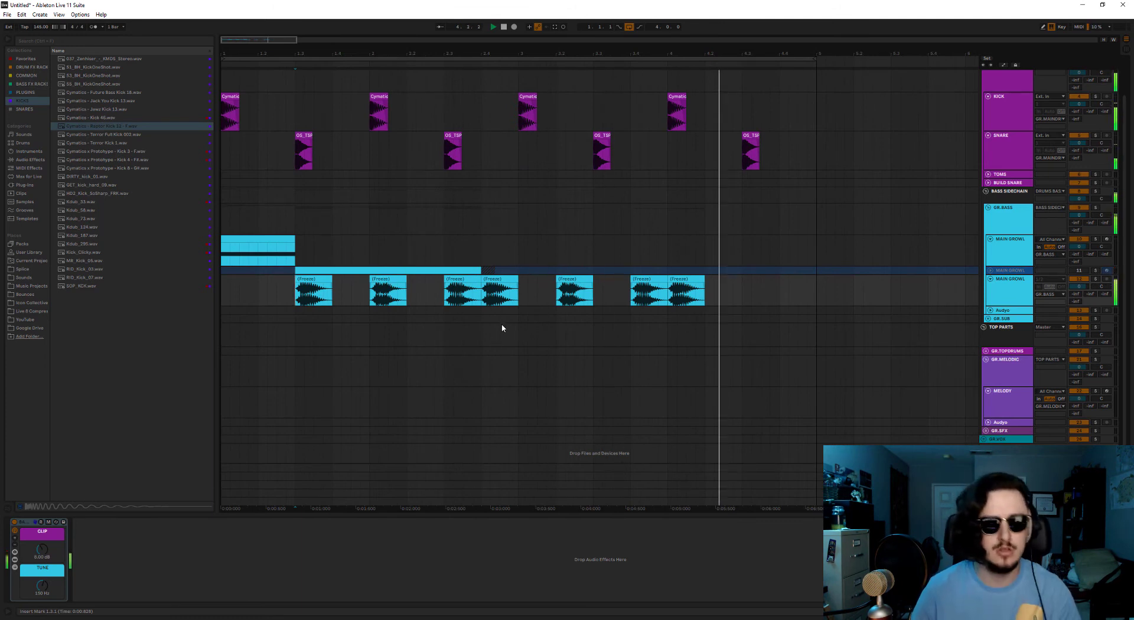
# Duplicate the frozen MAIN GROWL track, unfreeze the copy, and freeze it again as a variation.
pyautogui.click(1011, 271)
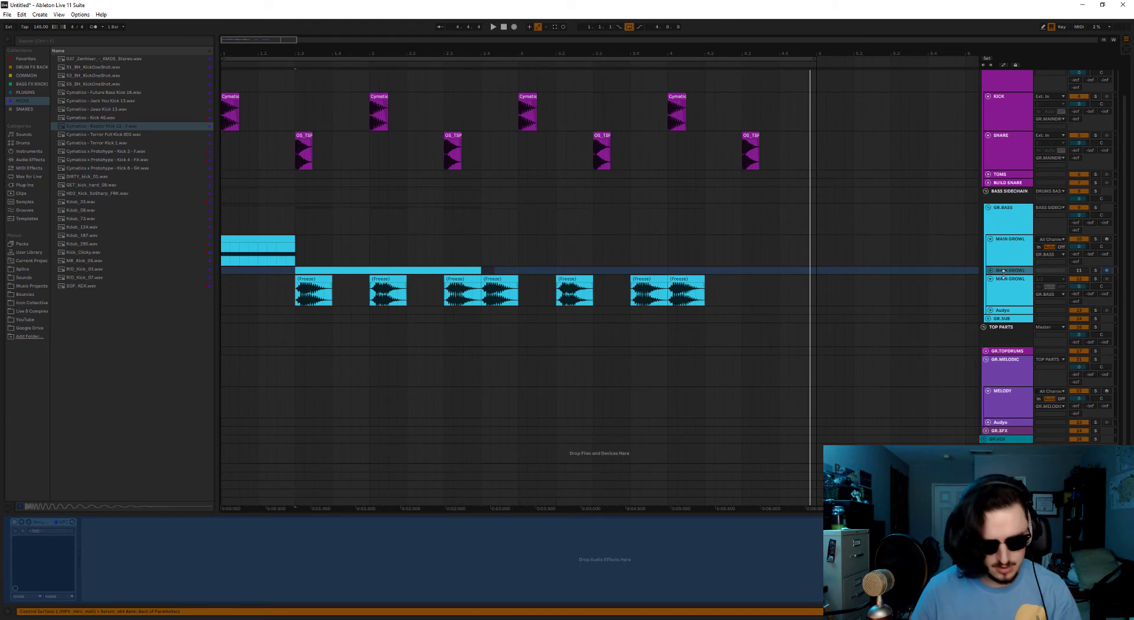
pyautogui.hotkey('ctrl', 'd')
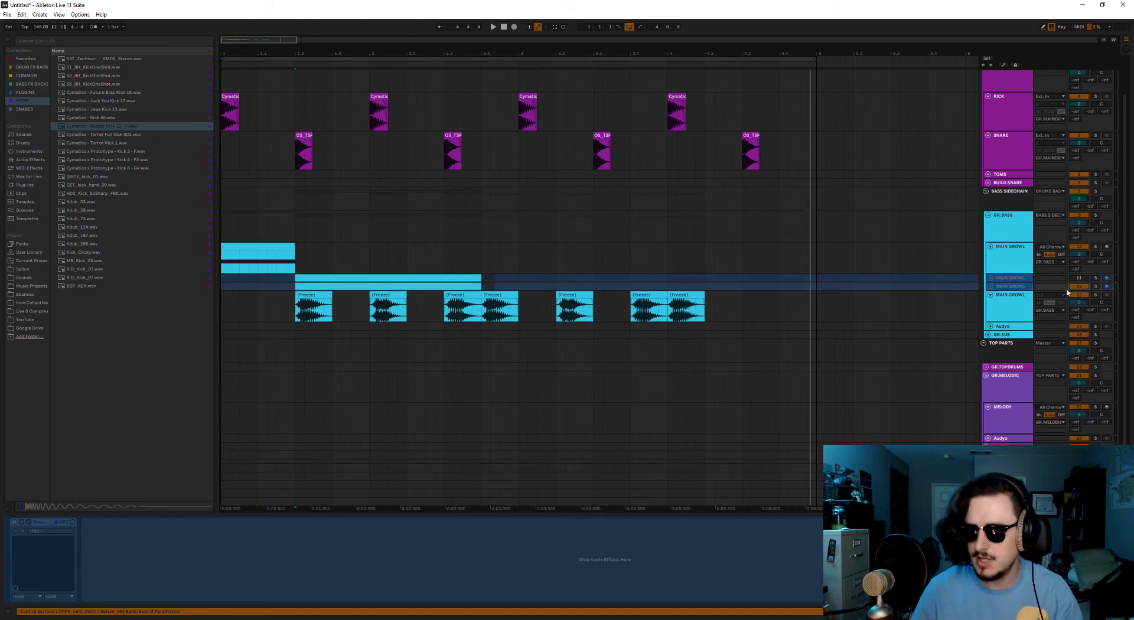
pyautogui.rightClick(1012, 290)
pyautogui.click(1040, 403)
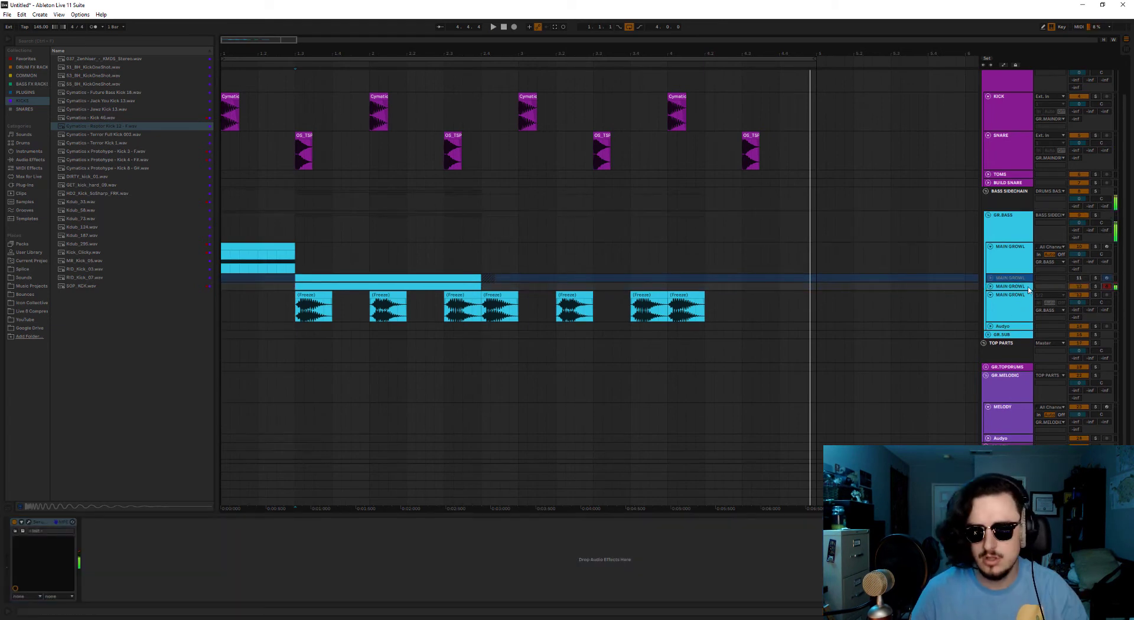
pyautogui.click(1009, 286)
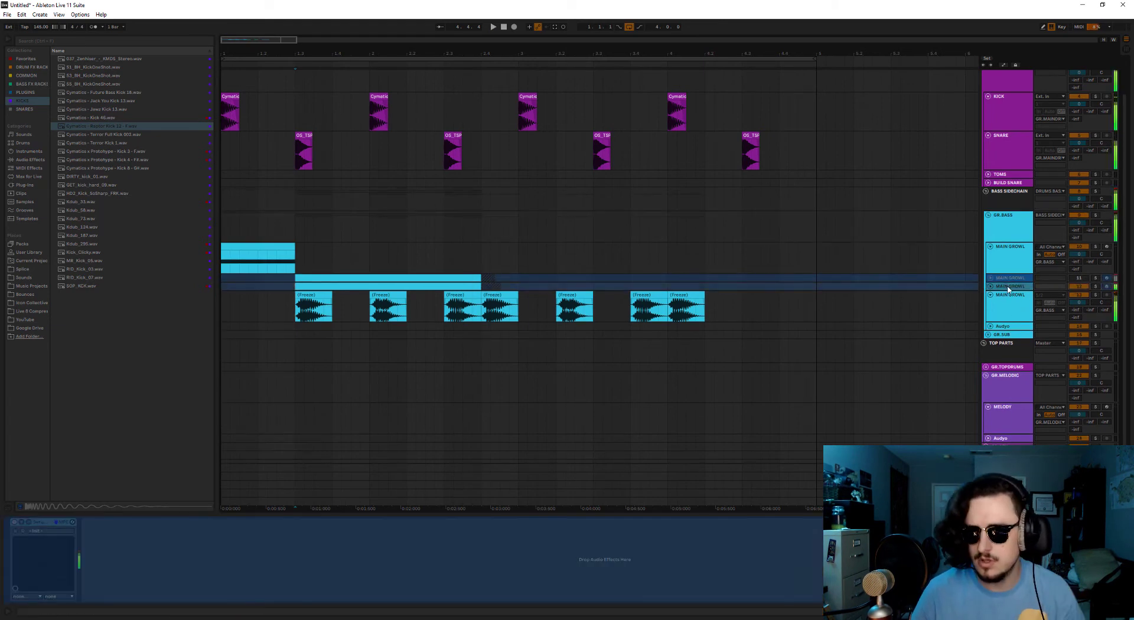
# Place the variation's frozen audio on another MAIN GROWL track, with hits at 1.4, 2.2, 3.1, 3.3 and 4.2.
pyautogui.hotkey('ctrl', 'd')
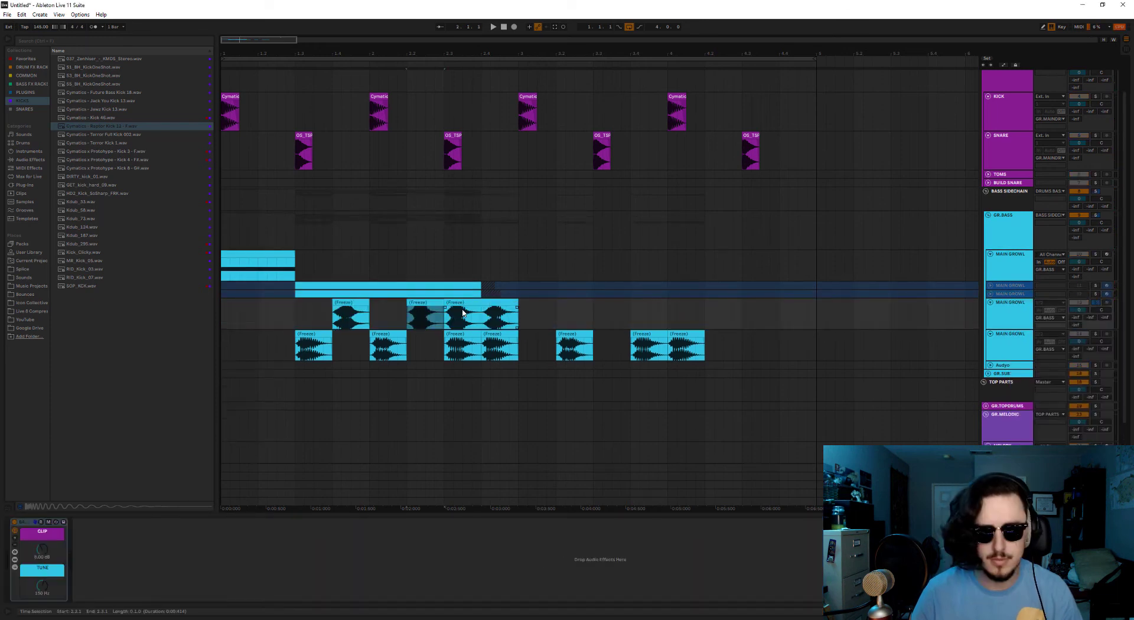
pyautogui.moveTo(463, 304); pyautogui.dragTo(484, 304)
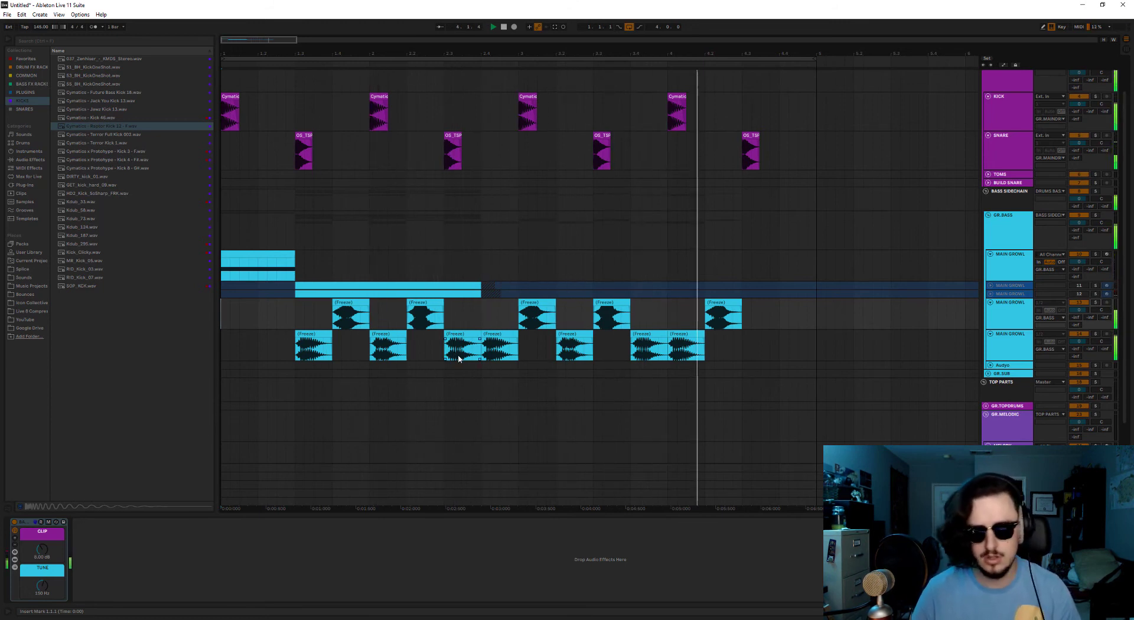
pyautogui.click(437, 322)
pyautogui.press('space')
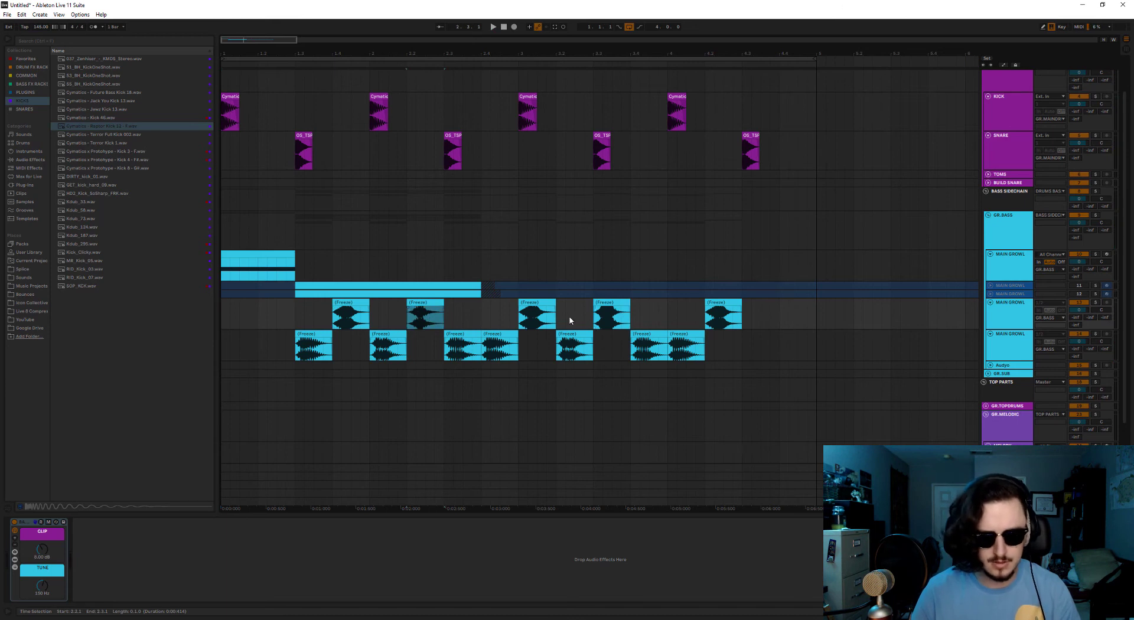
pyautogui.press('space')
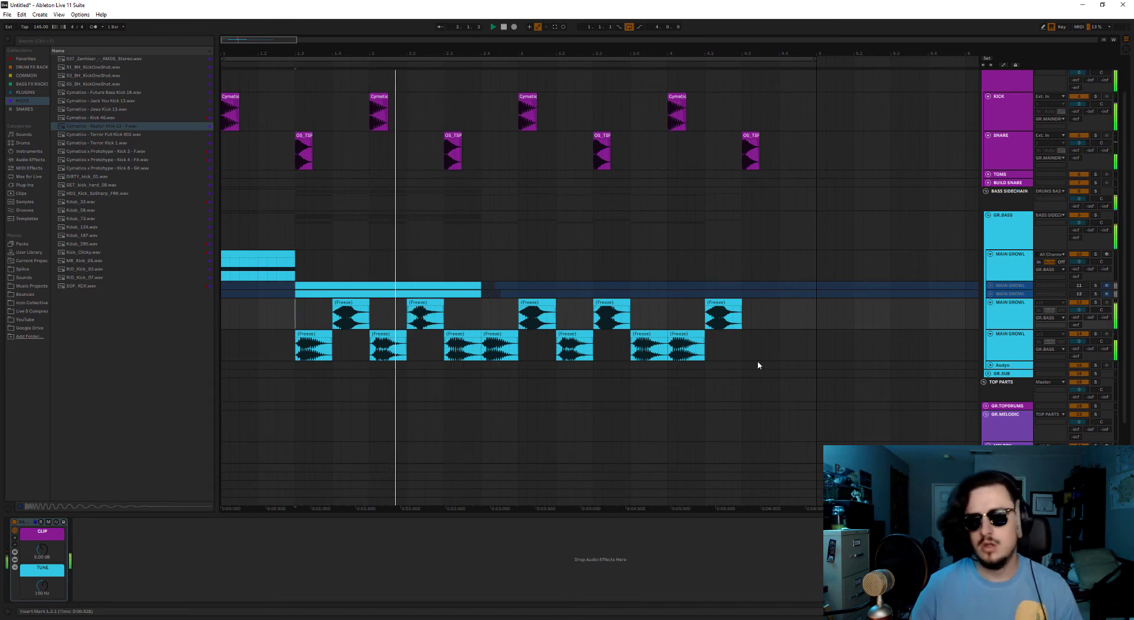
# Remove the variation growl's hits at 1.4, 3.1 and 4.2.
pyautogui.moveTo(362, 322); pyautogui.dragTo(539, 303)
pyautogui.press('Delete')
pyautogui.click(537, 423)
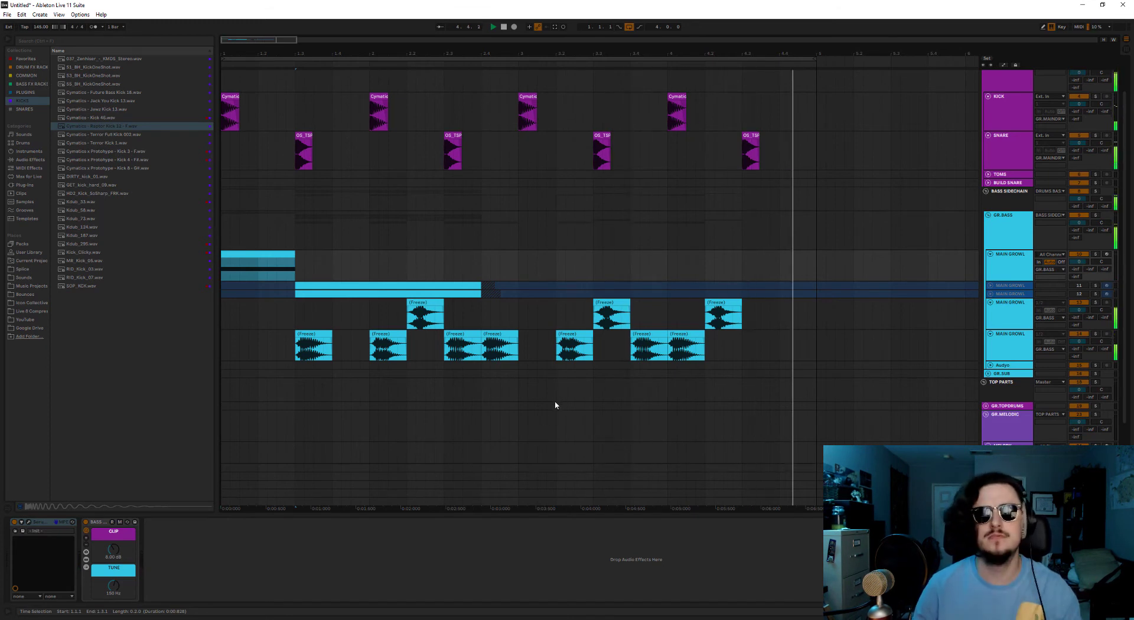
pyautogui.hotkey('ctrl', 'z')
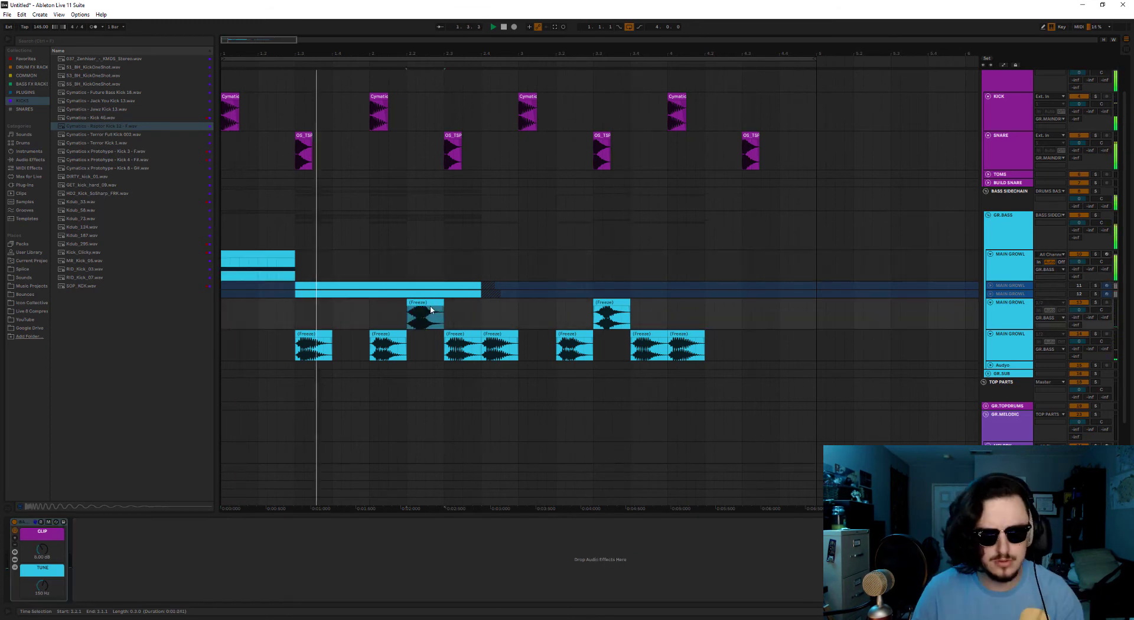
# Copy the variation growl's hit at 3.3 to the start of bar 3.
pyautogui.click(604, 303)
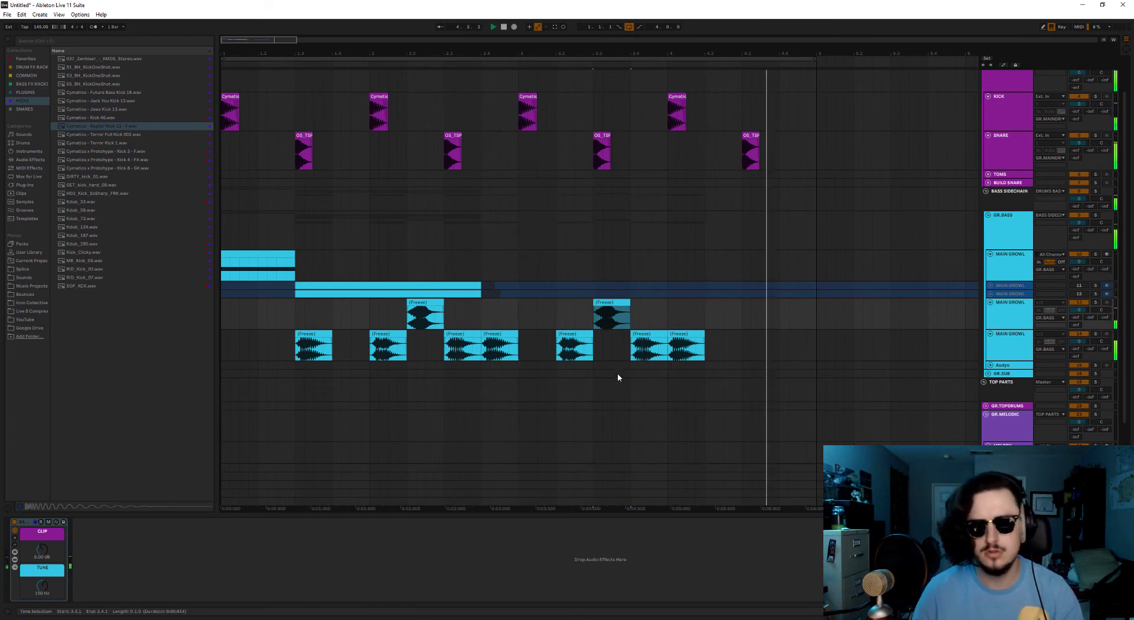
pyautogui.click(521, 315)
pyautogui.hotkey('ctrl', 'v')
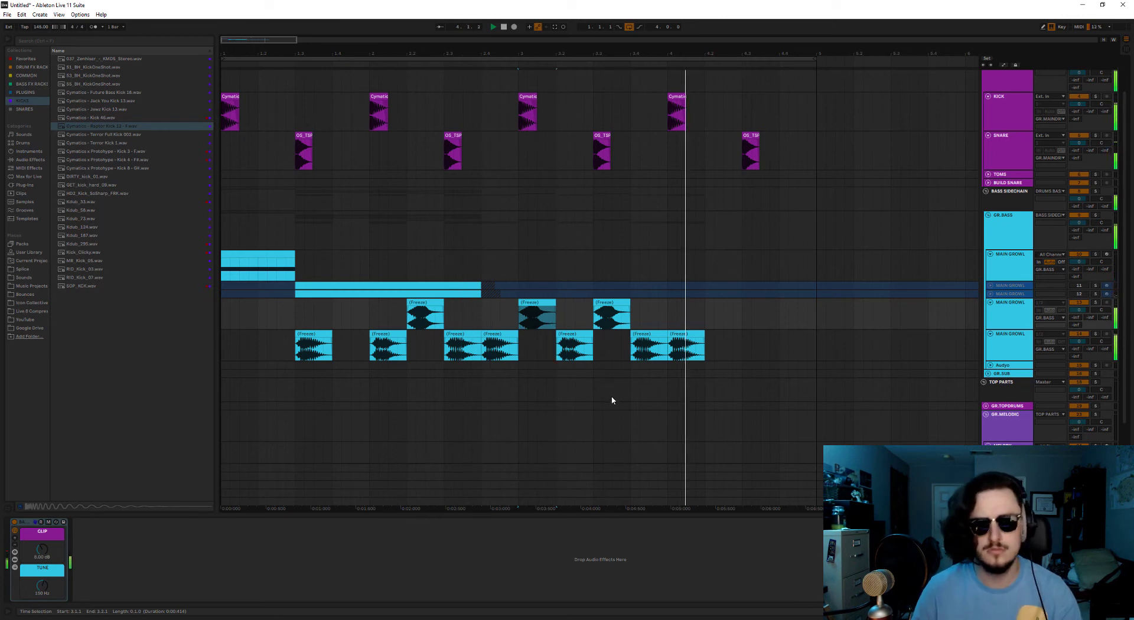
# Try to halve the variation growl's hits at 2.2 and 3.3 and repeat each half as a double hit.
pyautogui.doubleClick(424, 303)
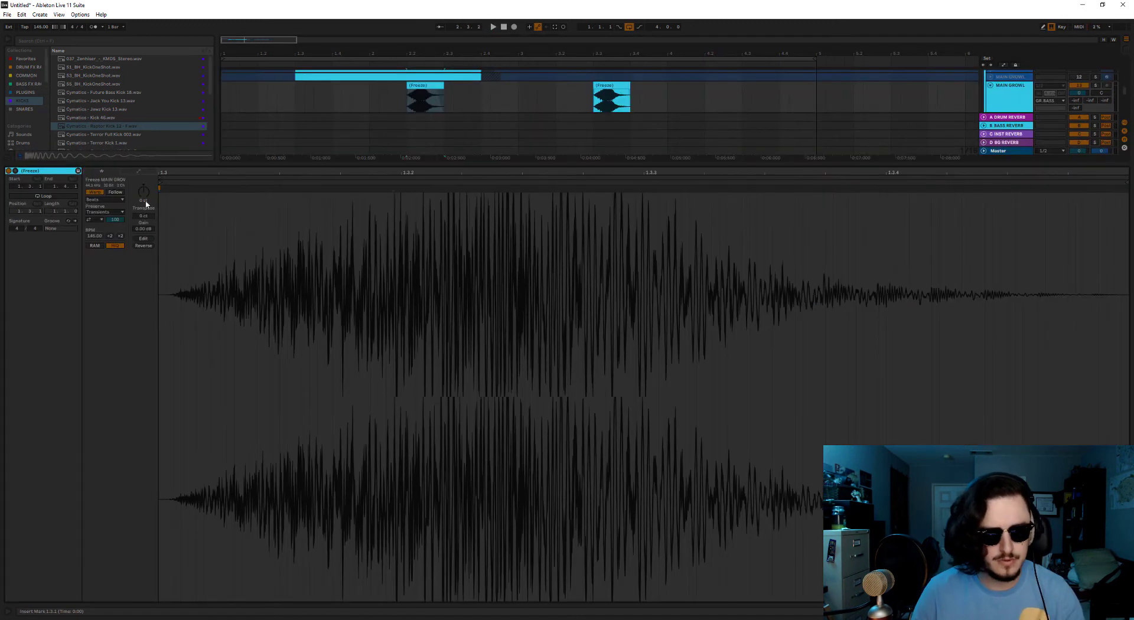
pyautogui.hotkey('shift', 'Tab')
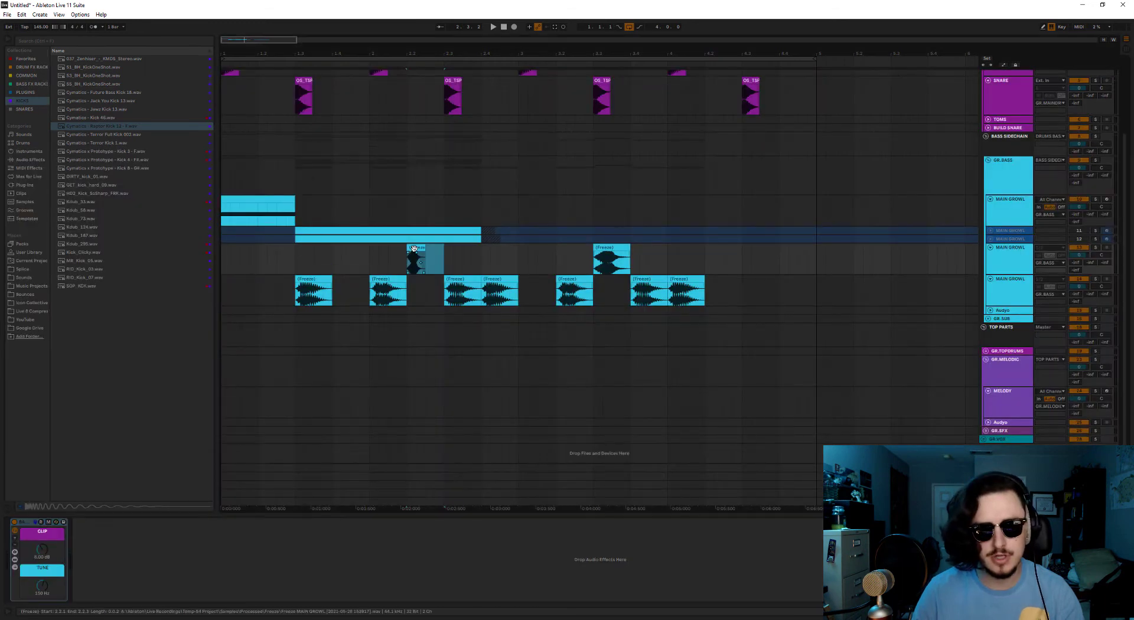
pyautogui.hotkey('ctrl', 'd')
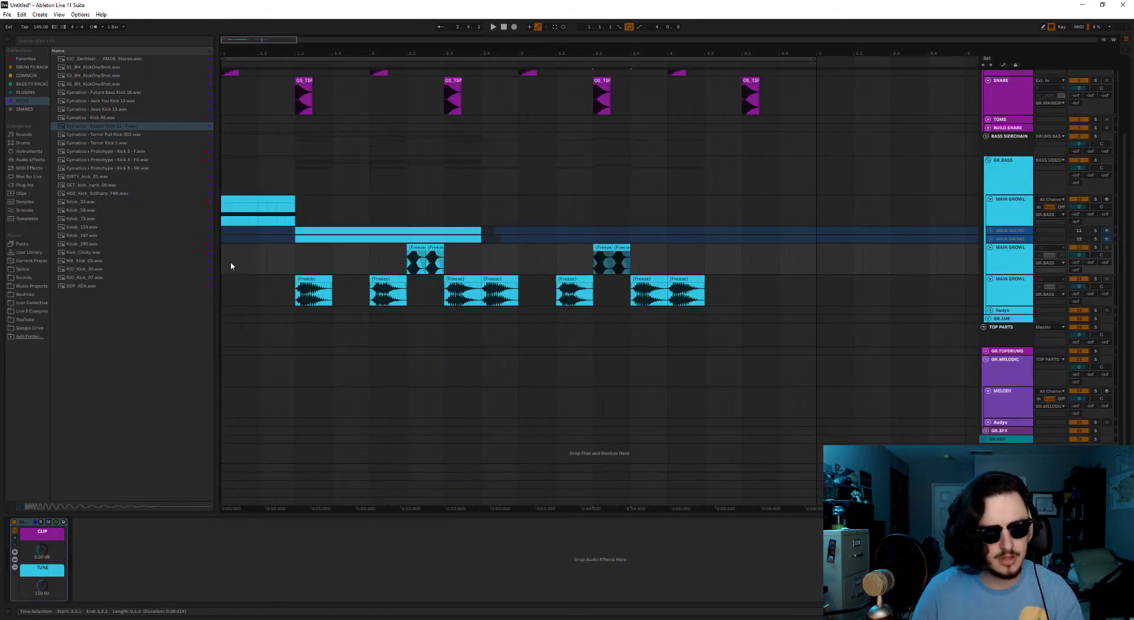
# Play back the drop to check the growl pattern together with the MIDI growl clip at the end of bar 4.
pyautogui.click(231, 266)
pyautogui.press('space')
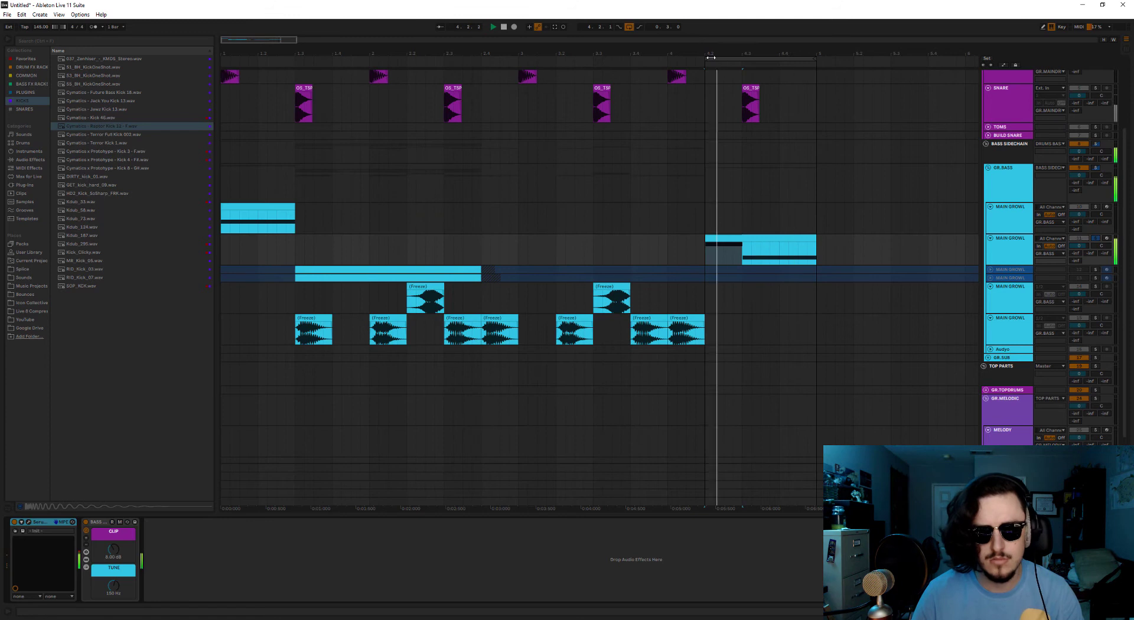
pyautogui.click(1010, 238)
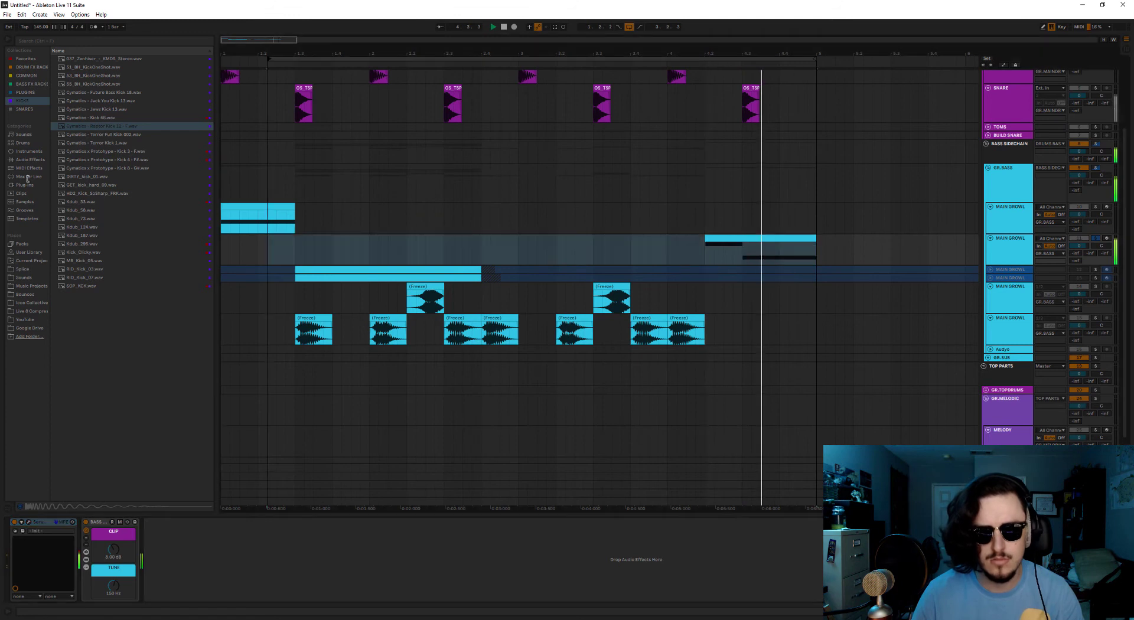
pyautogui.press('space')
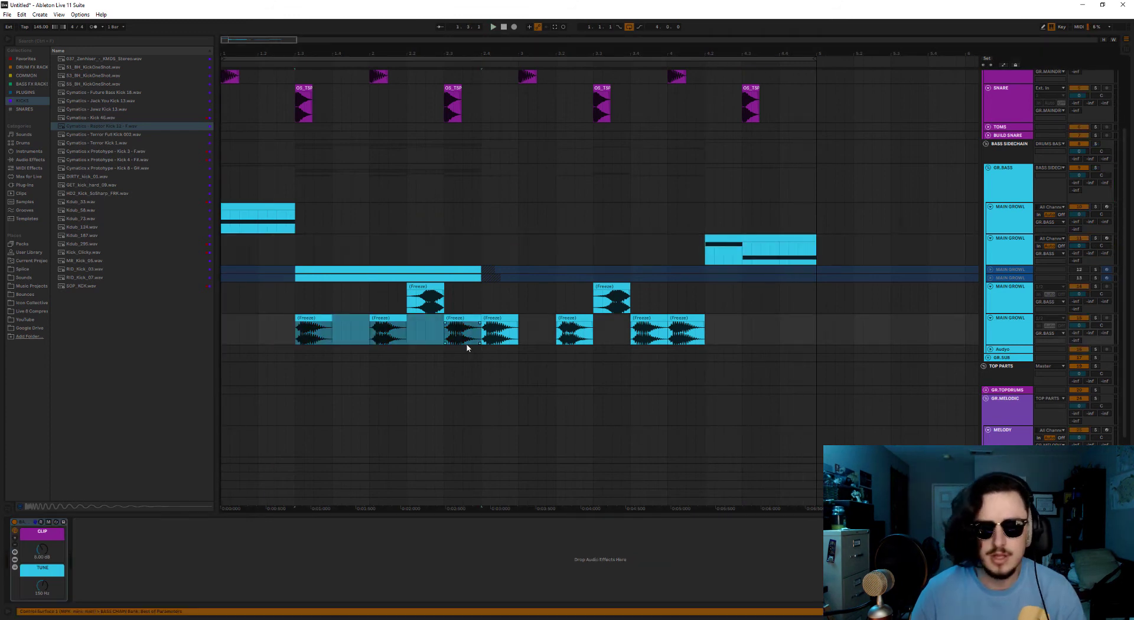
# Duplicate the frozen growl hits and the MIDI growl clips from bars 1–4 into bars 5–8.
pyautogui.moveTo(479, 371); pyautogui.dragTo(296, 304)
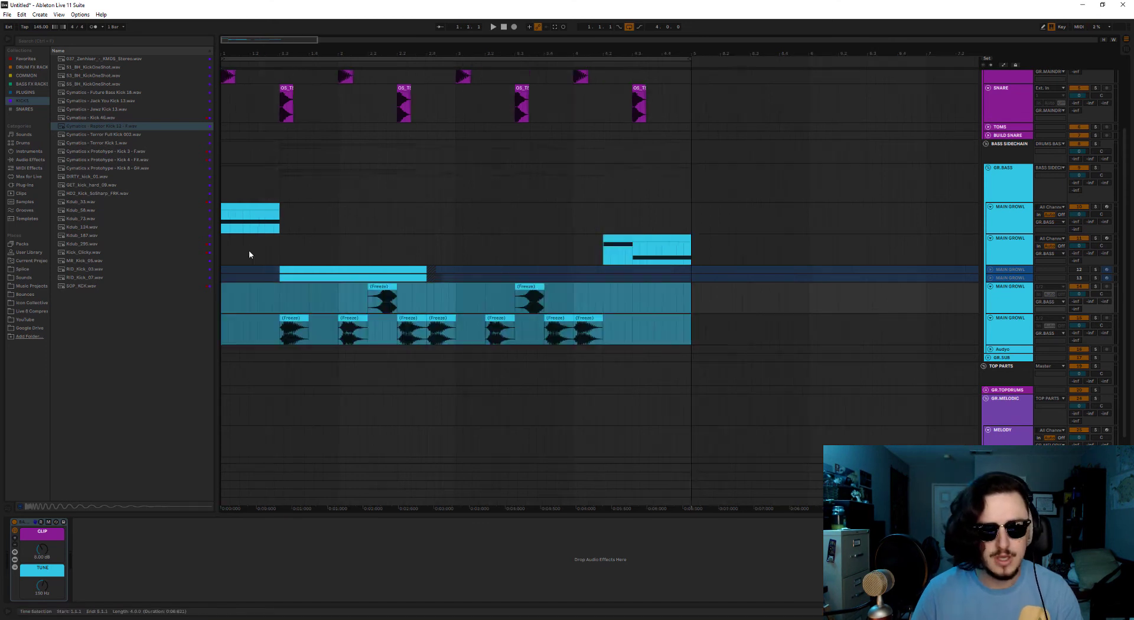
pyautogui.hotkey('ctrl', 'd')
pyautogui.moveTo(265, 39); pyautogui.dragTo(220, 40)
pyautogui.click(520, 241)
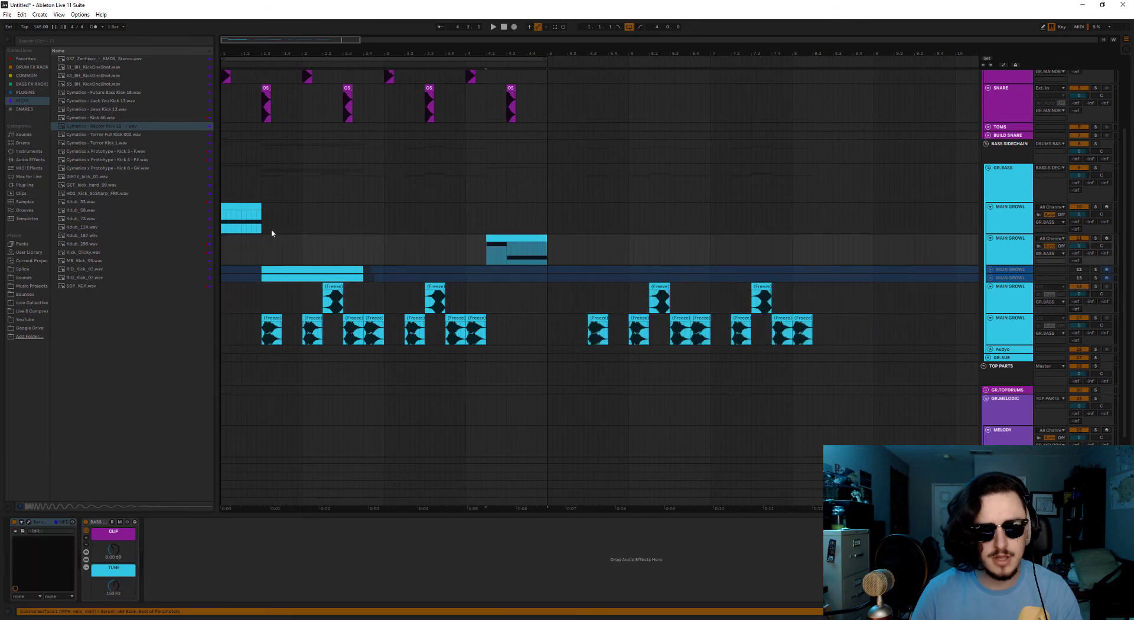
pyautogui.keyDown('shift'); pyautogui.click(232, 207); pyautogui.keyUp('shift')
pyautogui.hotkey('ctrl', 'd')
# Duplicate the kick and snare pattern from bars 1–4 into bars 5–8.
pyautogui.scroll(3, 330, 206)
pyautogui.moveTo(538, 204); pyautogui.dragTo(227, 162)
pyautogui.hotkey('ctrl', 'd')
pyautogui.moveTo(545, 59); pyautogui.dragTo(873, 121)
pyautogui.scroll(-3, 650, 225)
pyautogui.hscroll(5, 440, 276)
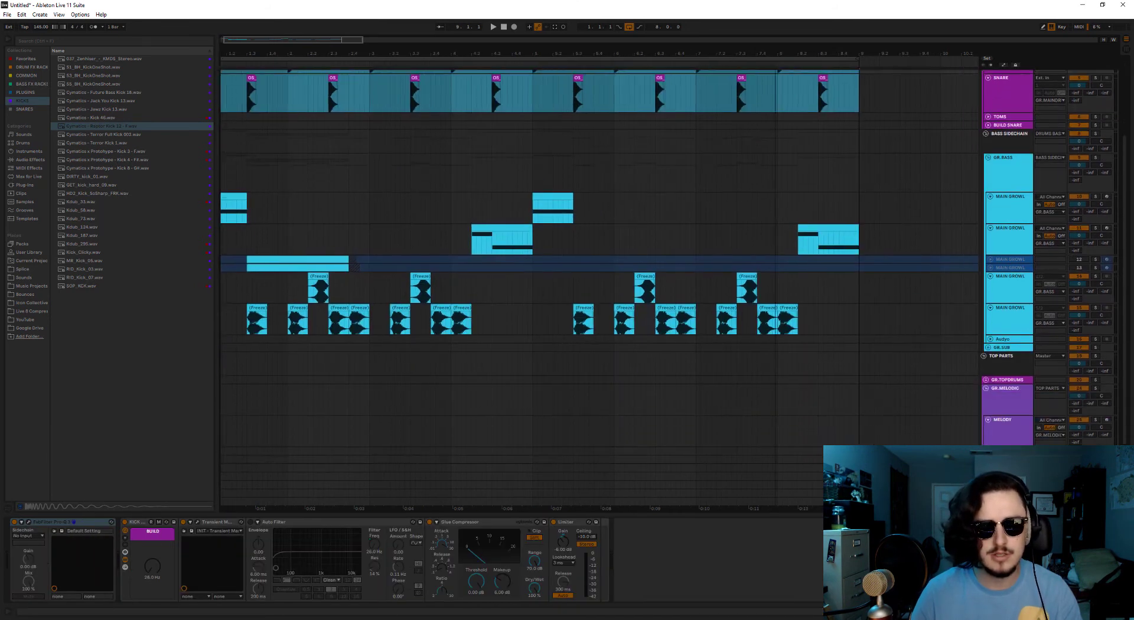
# Rework bars 5–8 with main growl hits at 5.3, 6.1, 6.4 and variation hits at 6.2, 6.3, 7.1, repeating the phrase from 7.2.
pyautogui.click(376, 326)
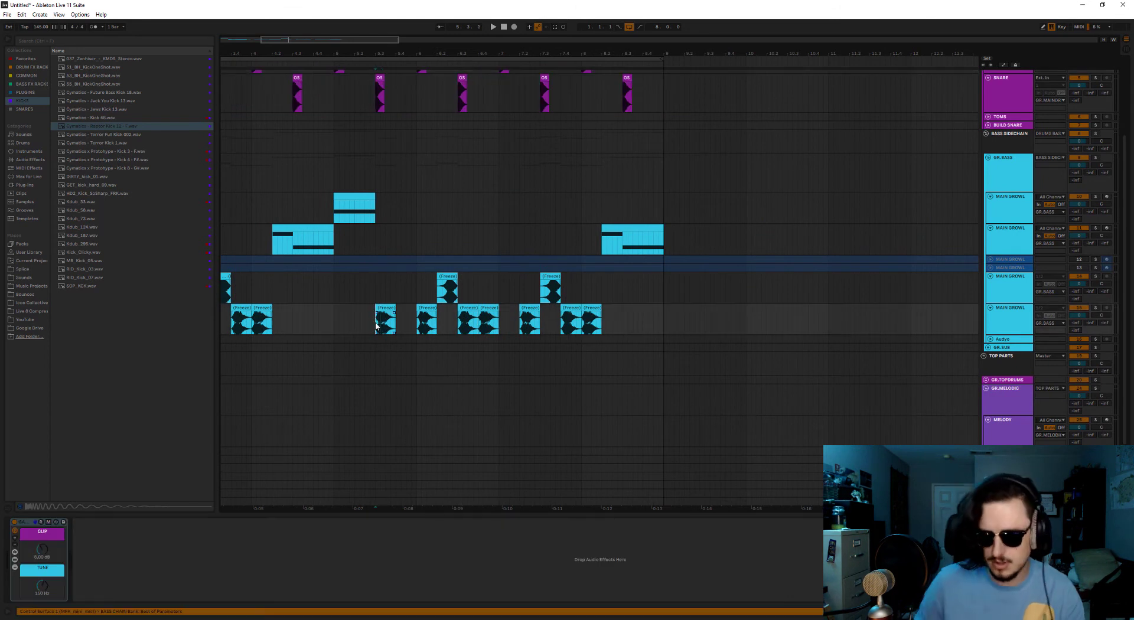
pyautogui.scroll(2, 376, 326)
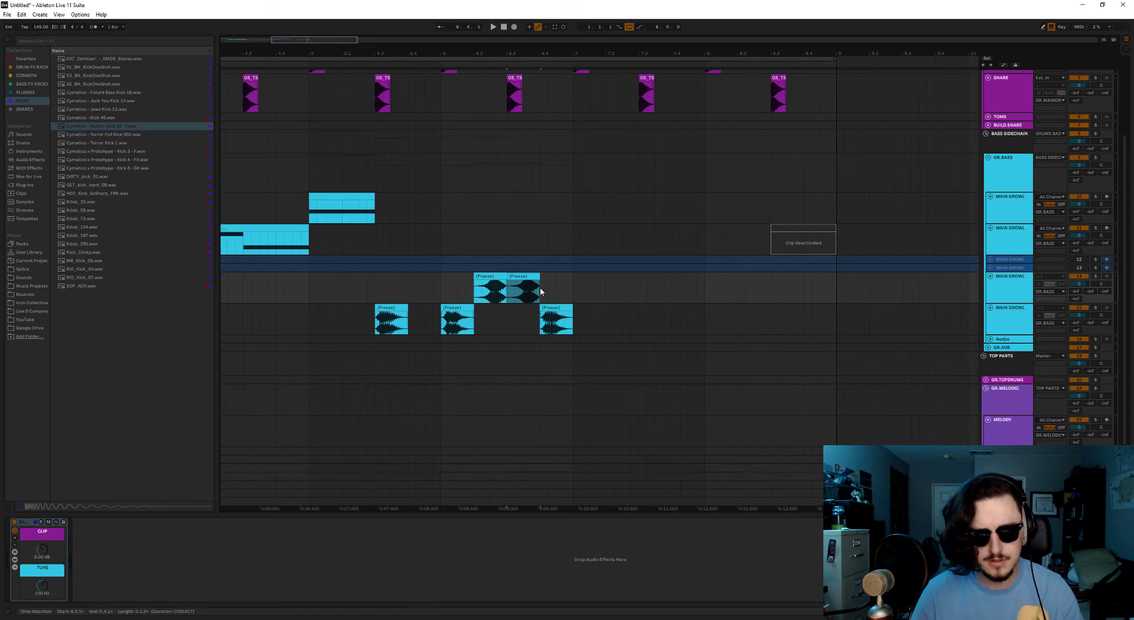
pyautogui.hotkey('ctrl', 'd')
pyautogui.moveTo(571, 282); pyautogui.dragTo(375, 297)
pyautogui.hotkey('ctrl', 'd')
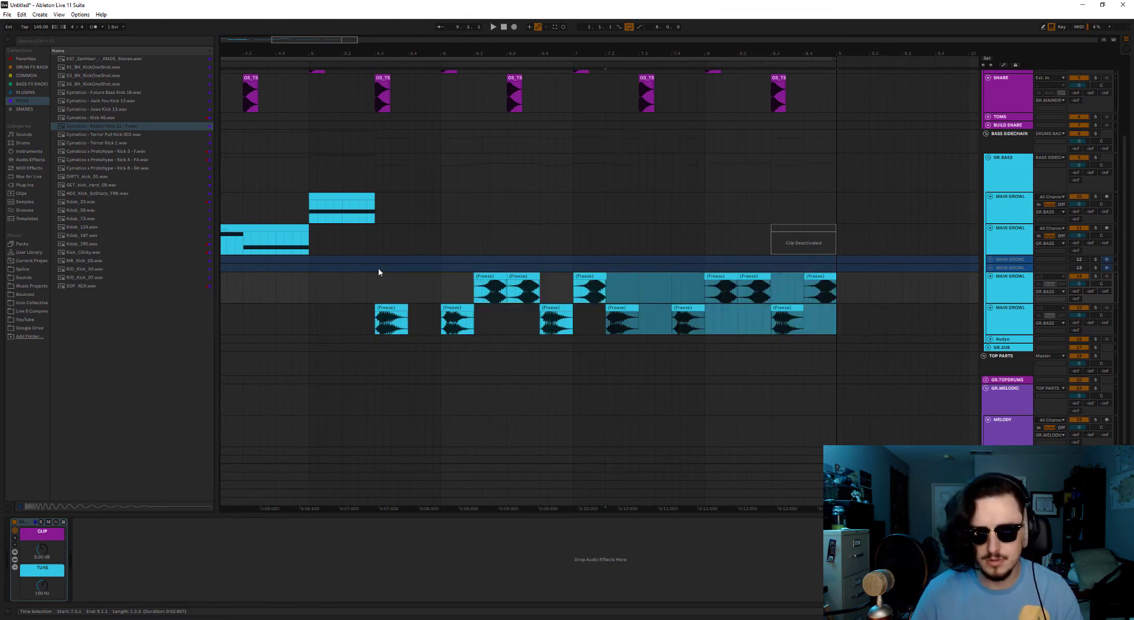
# Fill the main growl's gaps at 1.4, 3.1, 5.4 and 7.3 with repeated hits and play back the result.
pyautogui.click(310, 288)
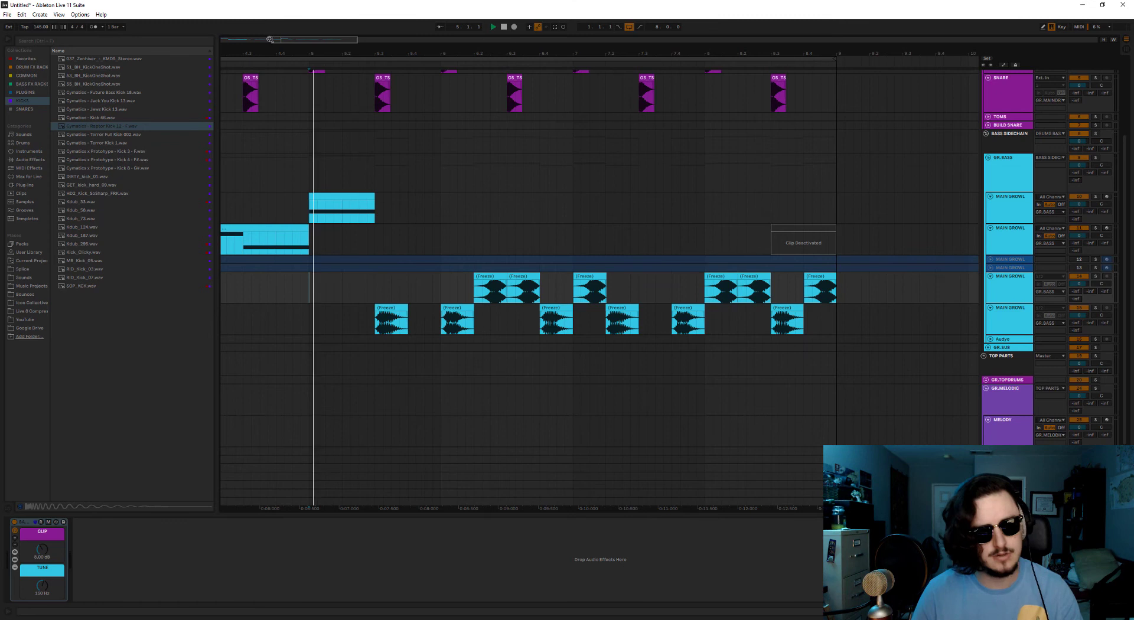
pyautogui.moveTo(270, 40); pyautogui.dragTo(98, 91)
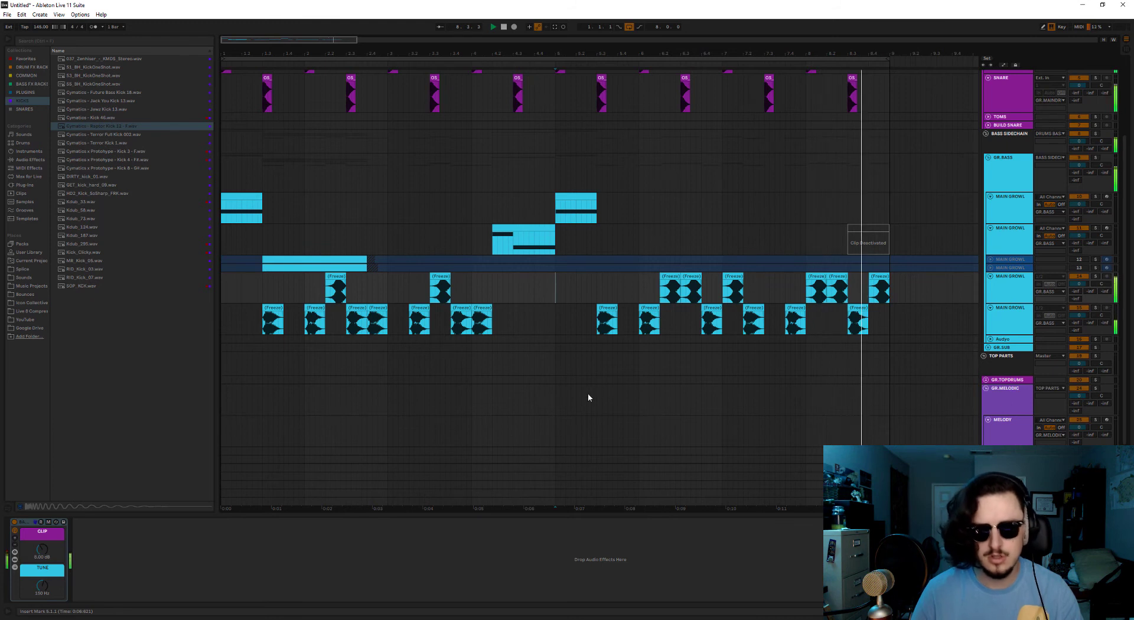
pyautogui.hotkey('ctrl', 'd')
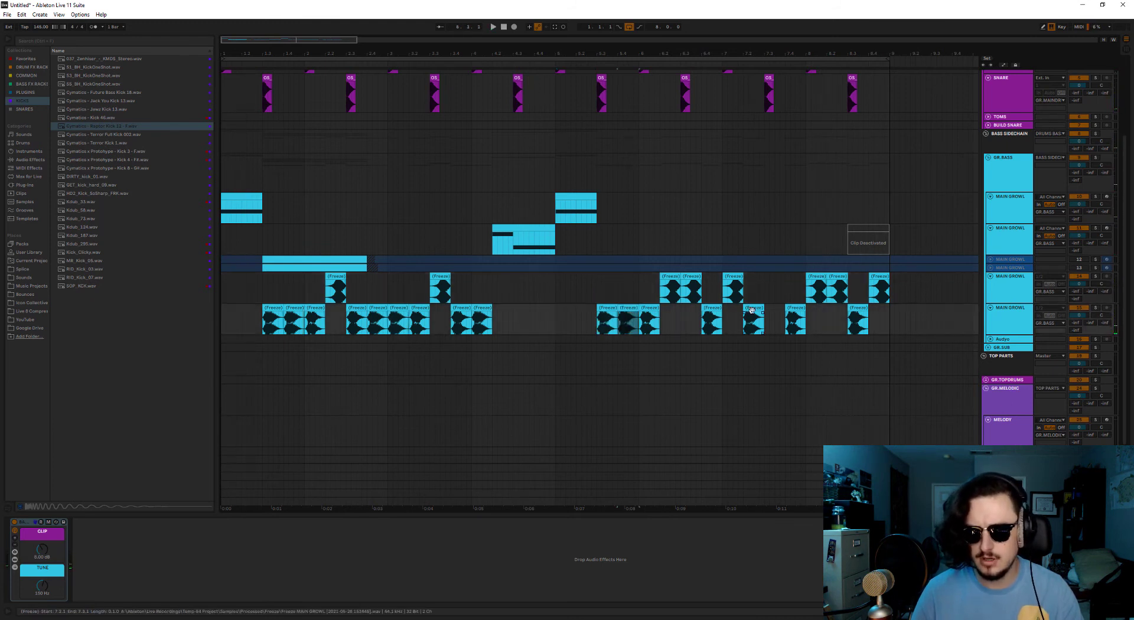
pyautogui.hotkey('ctrl', 'd')
pyautogui.press('space')
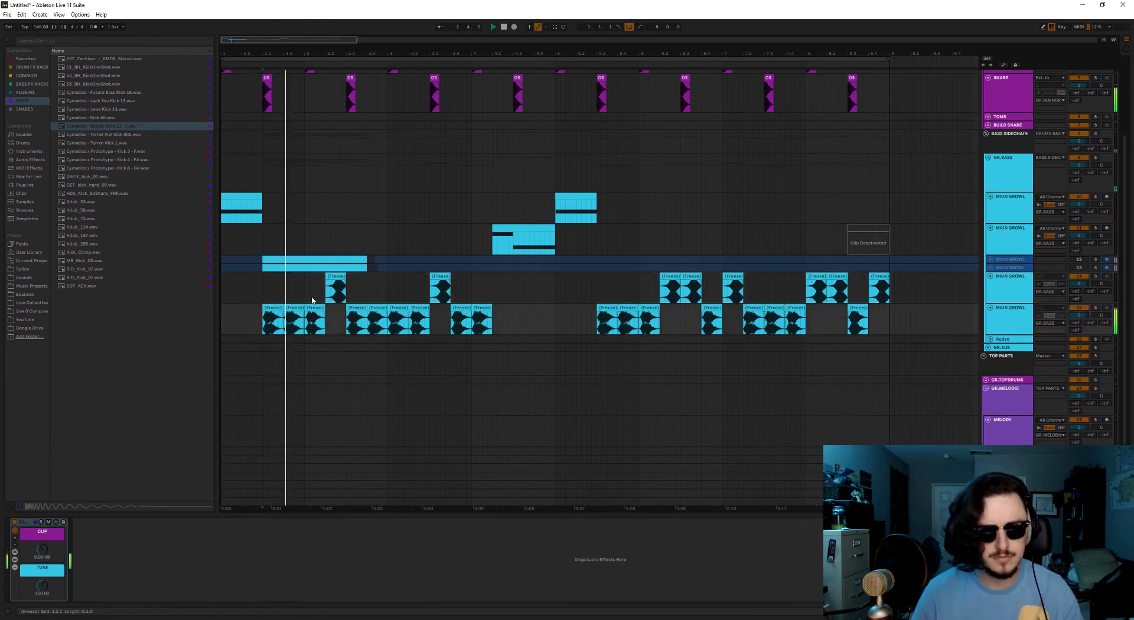
# Duplicate bars 1–8 of the drums, frozen growls and MIDI growls into bars 9–16.
pyautogui.click(224, 318)
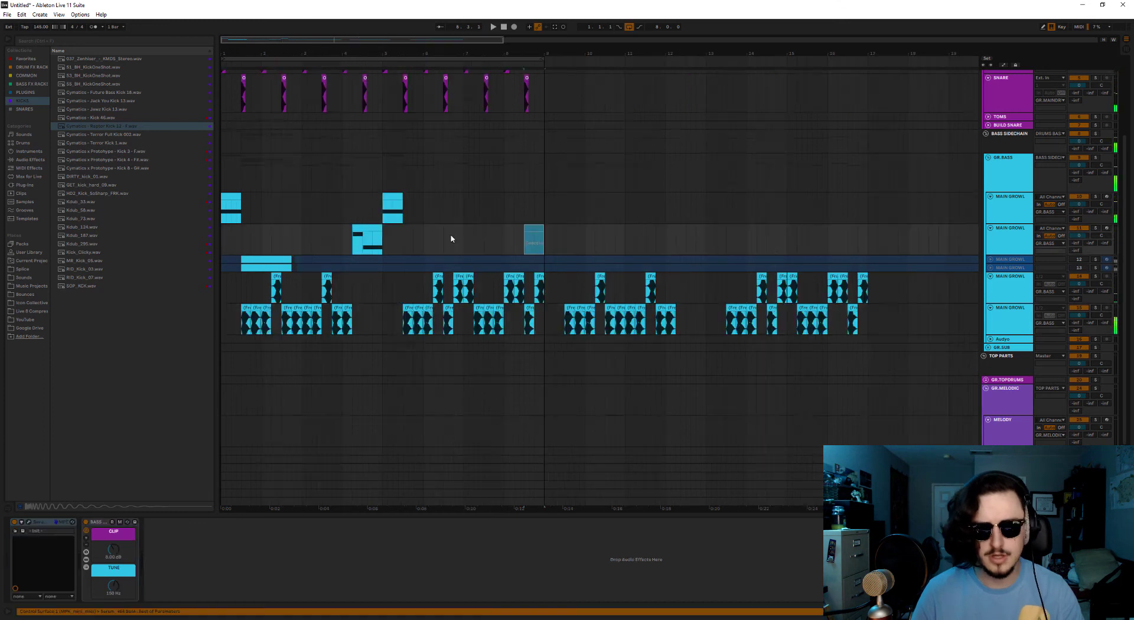
pyautogui.scroll(3, 453, 238)
pyautogui.click(223, 145)
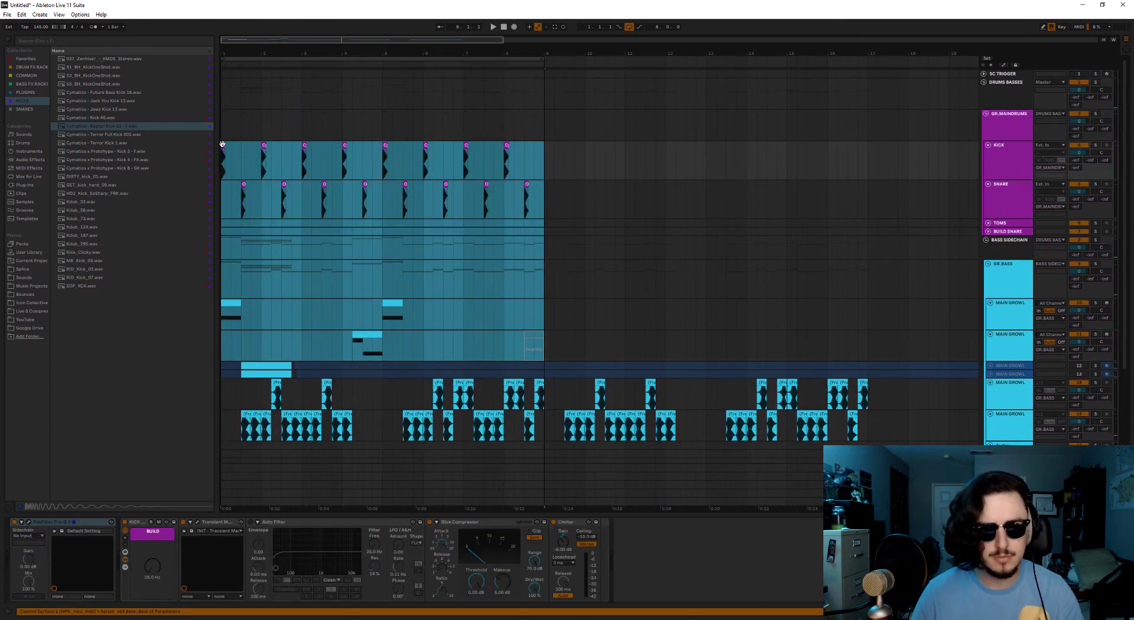
pyautogui.hotkey('ctrl', 'd')
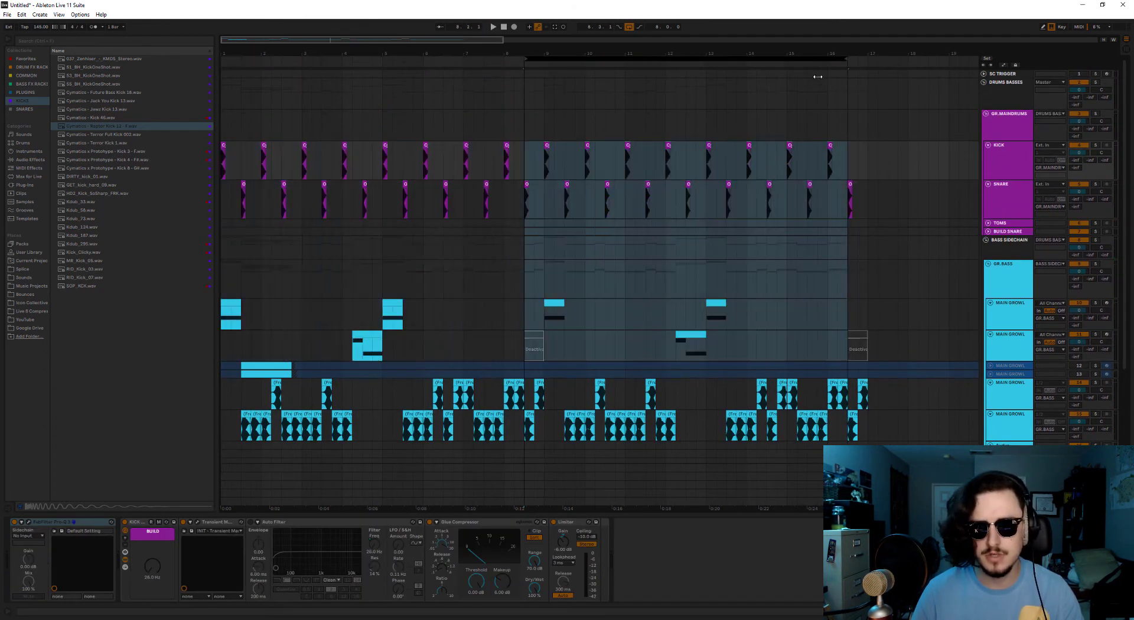
pyautogui.scroll(-3, 613, 234)
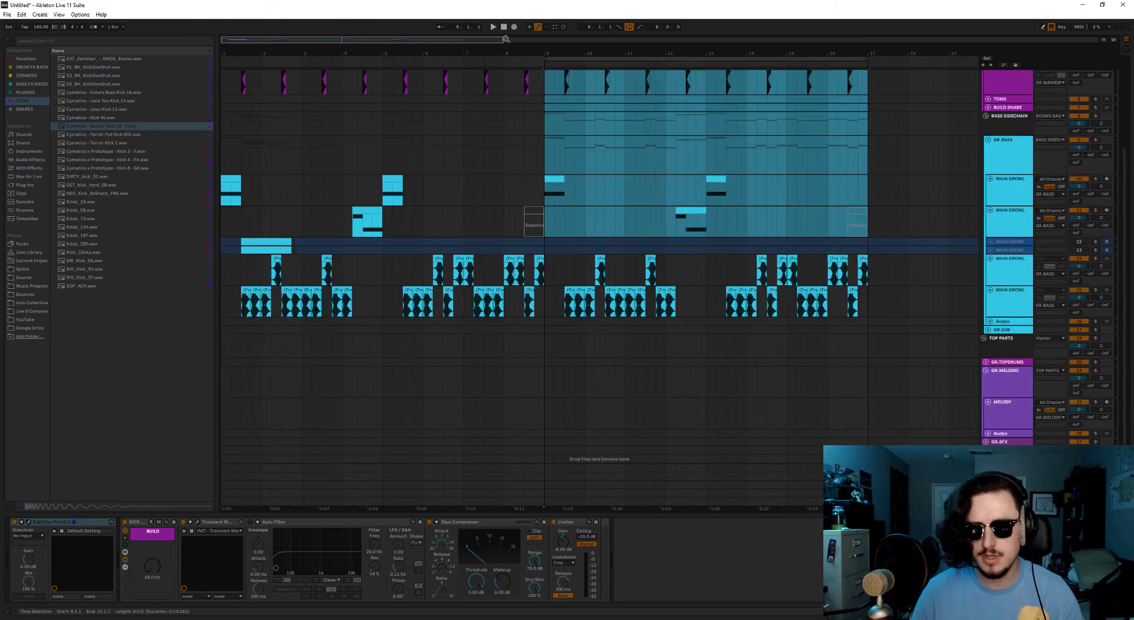
# Move the variation growl hit at 14.2 to 14.1, replacing the main hit there, and delete the remaining frozen hits through bar 16.
pyautogui.moveTo(424, 41); pyautogui.dragTo(556, 46)
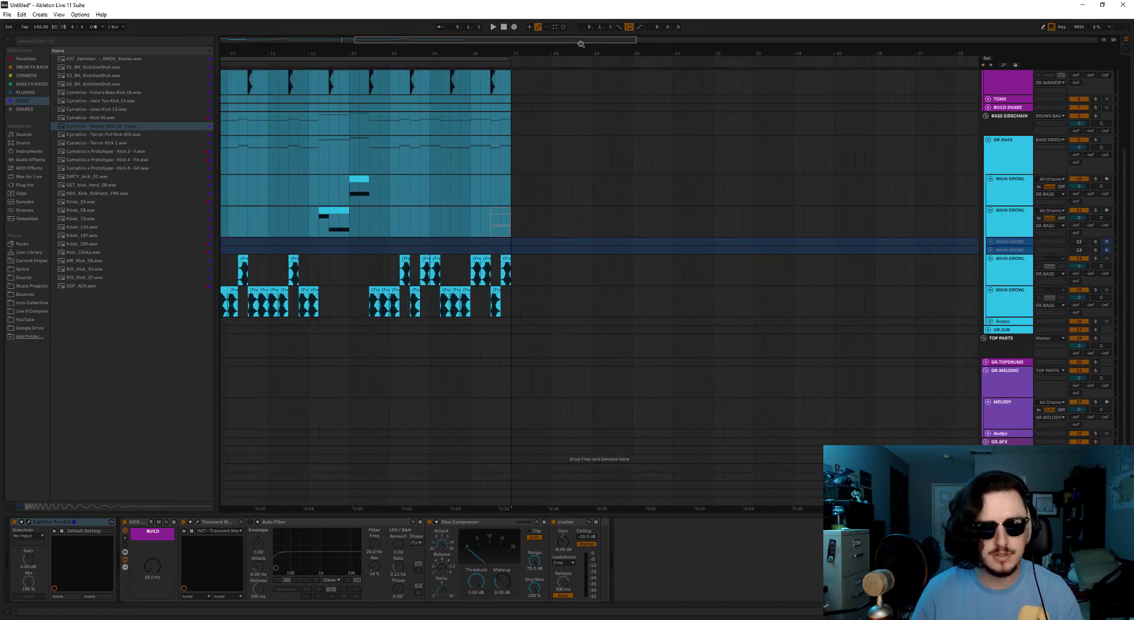
pyautogui.moveTo(636, 39); pyautogui.dragTo(463, 90)
pyautogui.moveTo(440, 40); pyautogui.dragTo(476, 42)
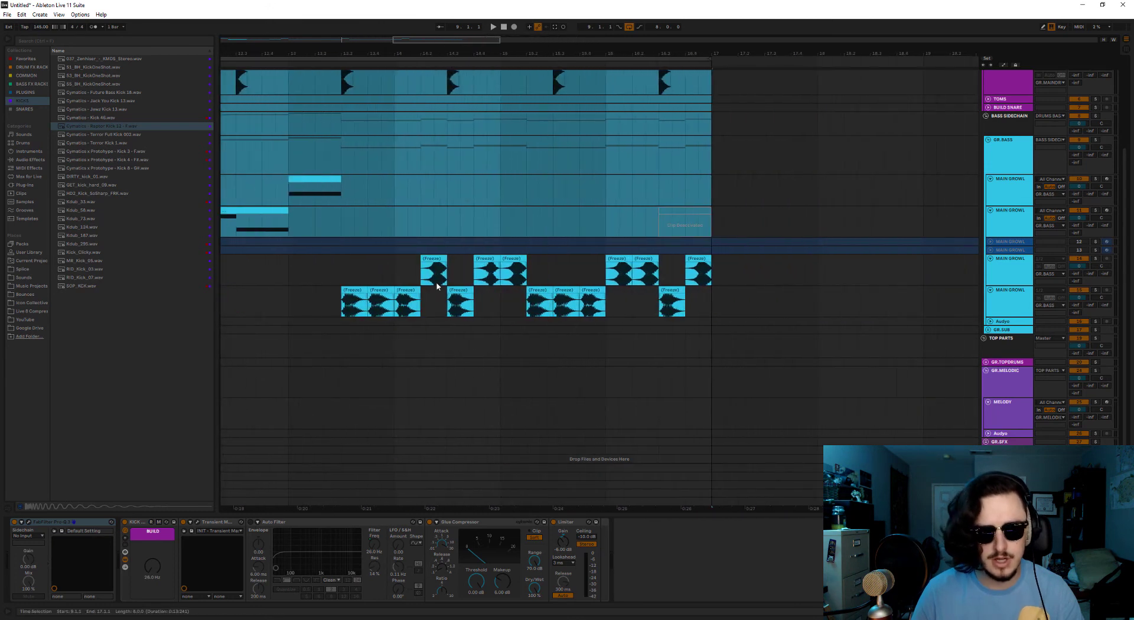
pyautogui.moveTo(431, 259); pyautogui.dragTo(406, 260)
pyautogui.click(408, 290)
pyautogui.press('Delete')
pyautogui.moveTo(436, 303); pyautogui.dragTo(717, 276)
pyautogui.press('Delete')
# Repeat the three-beat phrase of two main growls and one variation from 13.3 until 16.2.
pyautogui.moveTo(423, 308); pyautogui.dragTo(337, 273)
pyautogui.hotkey('ctrl', 'd')
pyautogui.hotkey('ctrl', 'd')
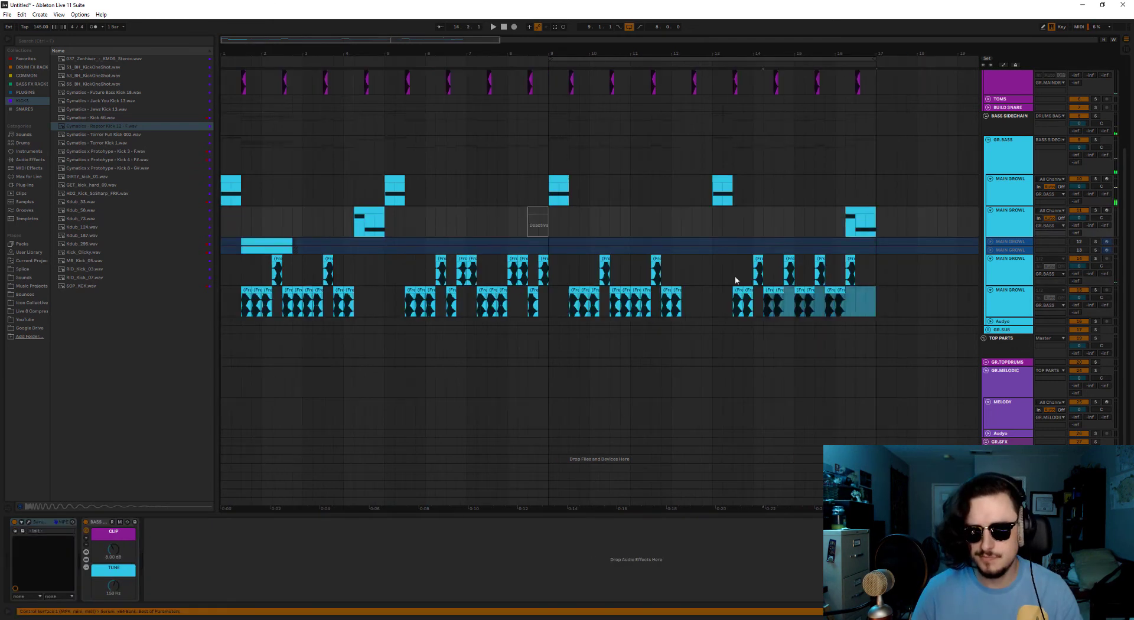
# Cut the three-beat growl phrases from bars 13–16 and move the frozen hits of bars 9–12 into their place.
pyautogui.hotkey('ctrl', 'z')
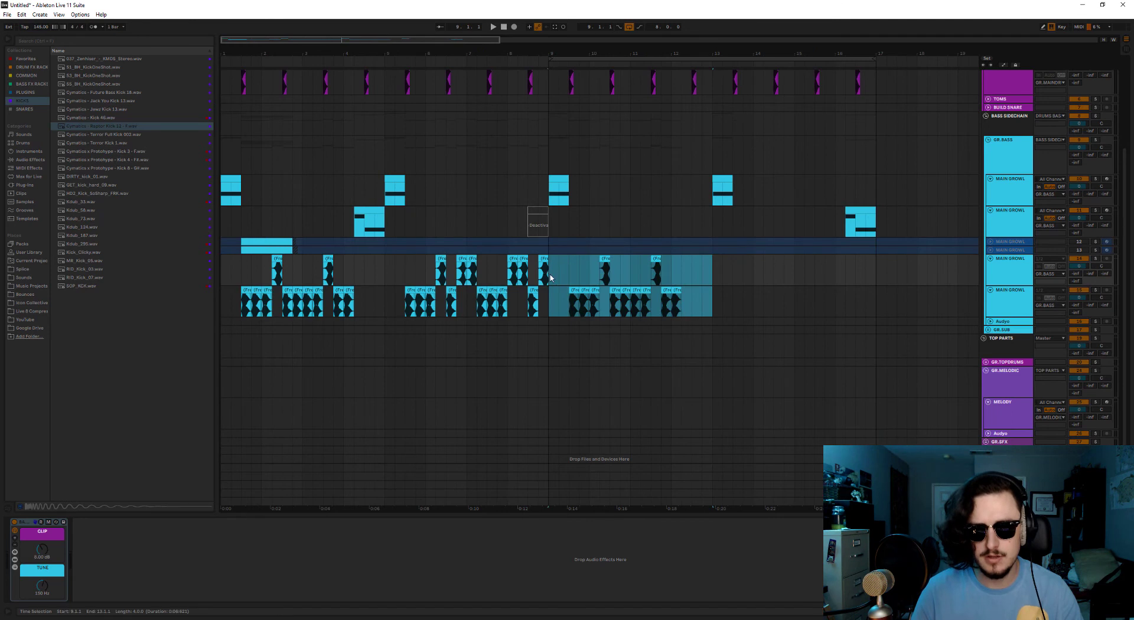
pyautogui.moveTo(573, 290); pyautogui.dragTo(738, 297)
pyautogui.click(650, 292)
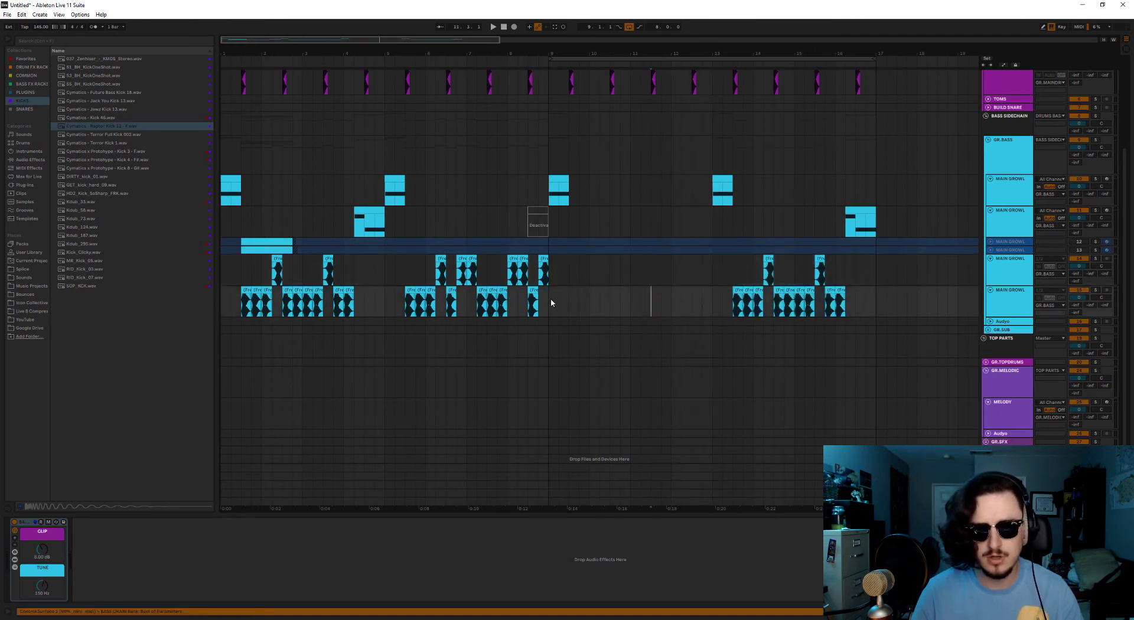
# Paste the repeating three-beat growl phrases into bars 9–12 and over the frozen hits of bars 1–4.
pyautogui.hotkey('ctrl', 'v')
pyautogui.moveTo(384, 297); pyautogui.dragTo(143, 280)
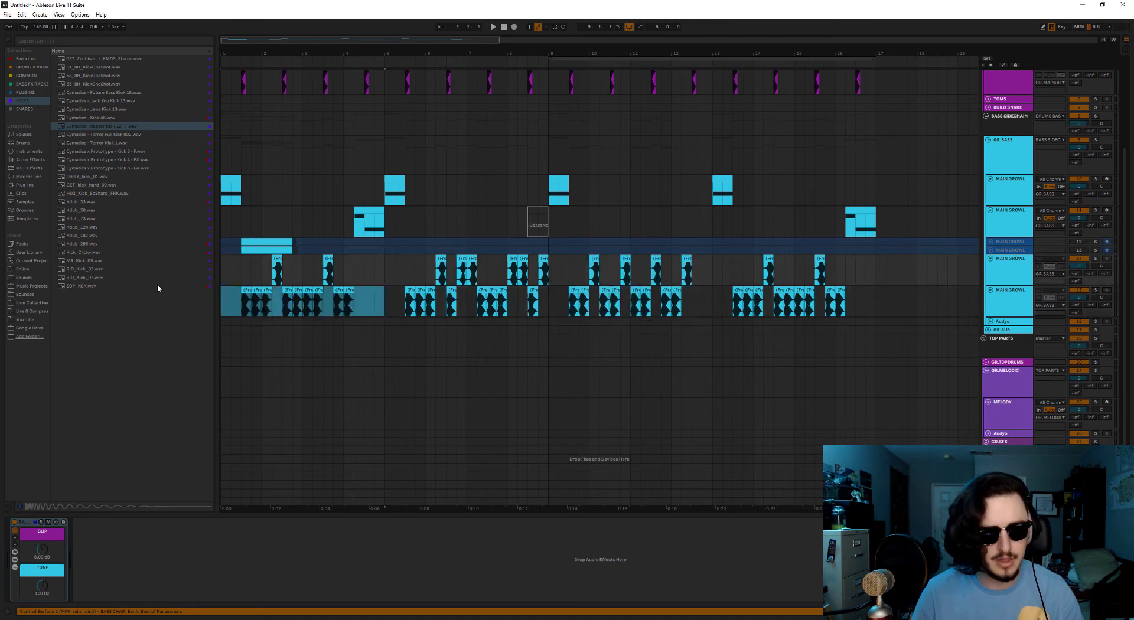
pyautogui.hotkey('ctrl', 'v')
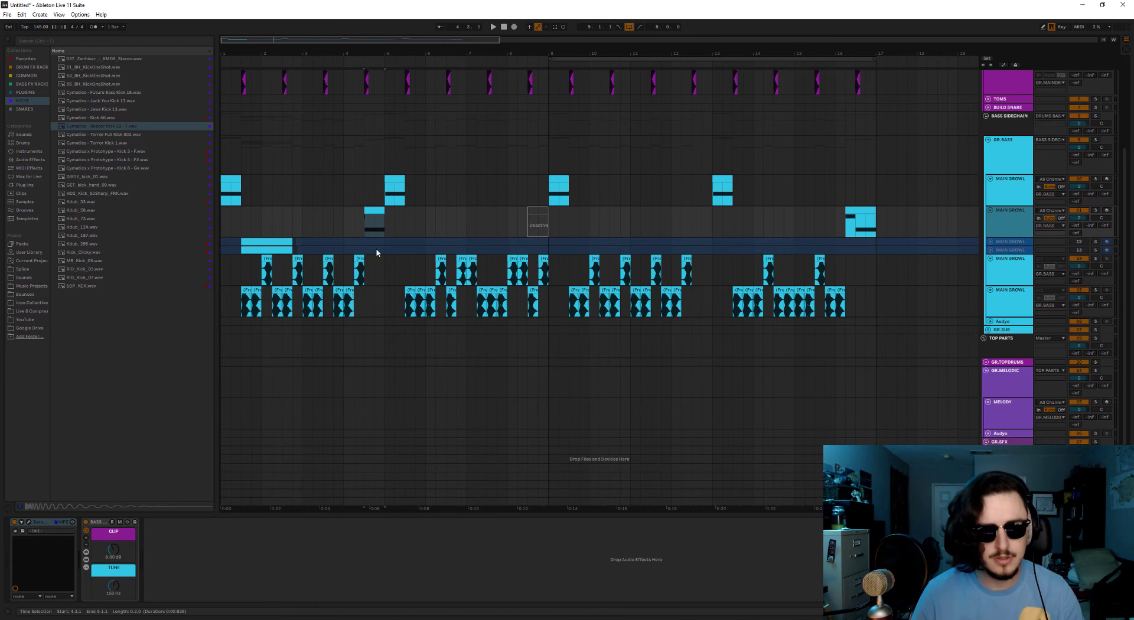
# Split the 4.3 MIDI growl clip off onto a duplicate track, removing it from the original, and copy it to 12.3.
pyautogui.hotkey('ctrl', 'd')
pyautogui.moveTo(415, 225); pyautogui.dragTo(337, 228)
pyautogui.press('Delete')
pyautogui.click(377, 243)
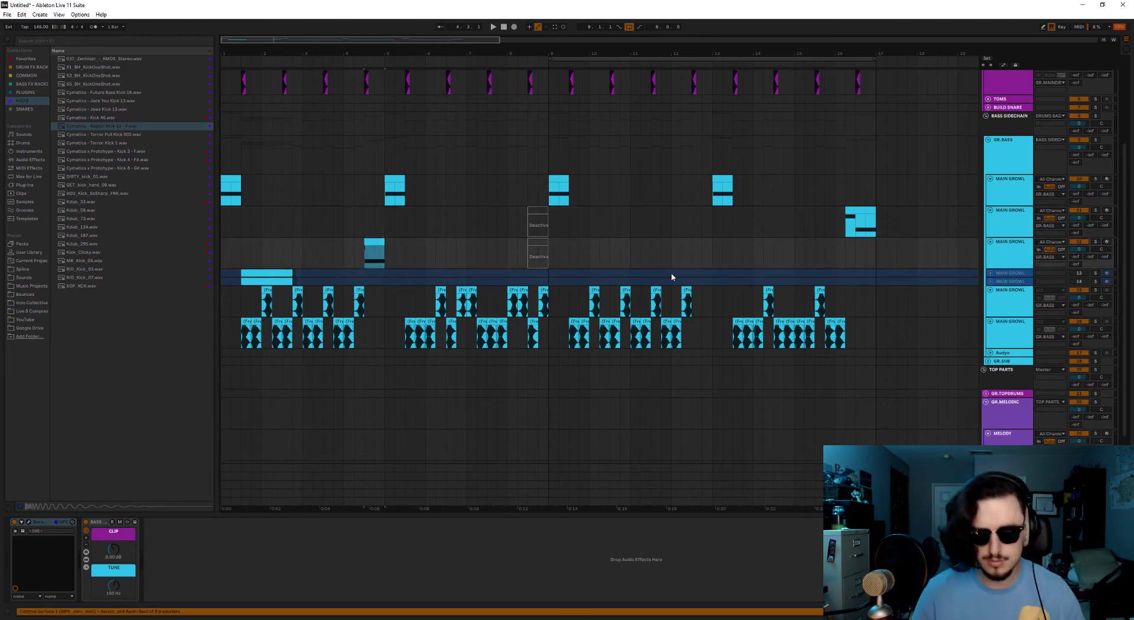
pyautogui.hotkey('ctrl', 'v')
# Audition the growl clip at 4.3 and add a Vocoder after Serum on its track.
pyautogui.click(371, 243)
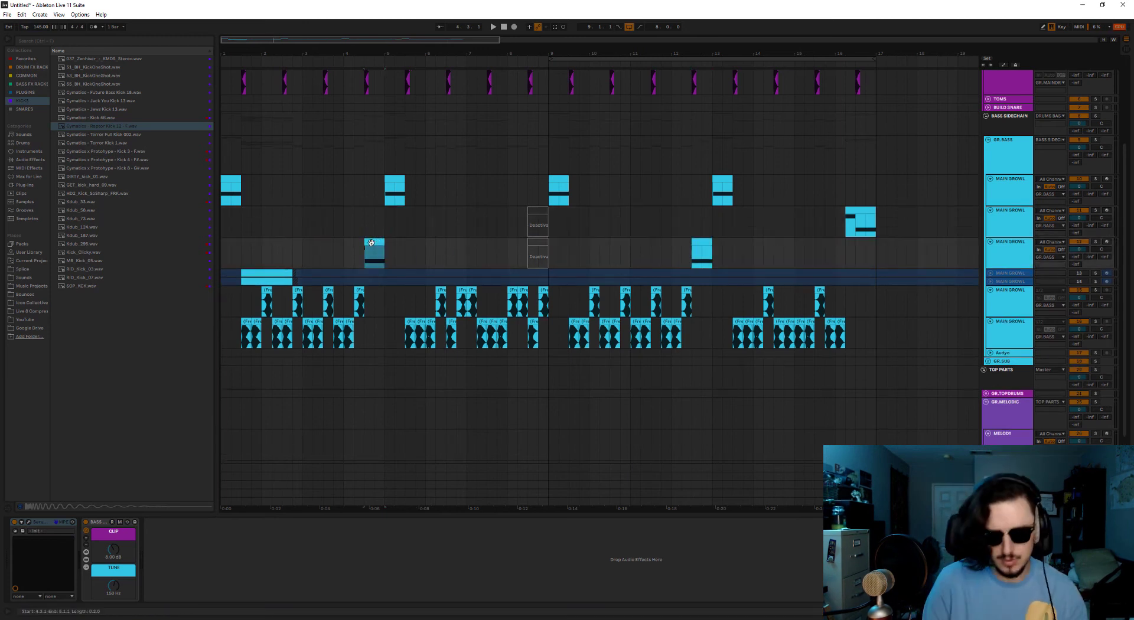
pyautogui.click(1017, 251)
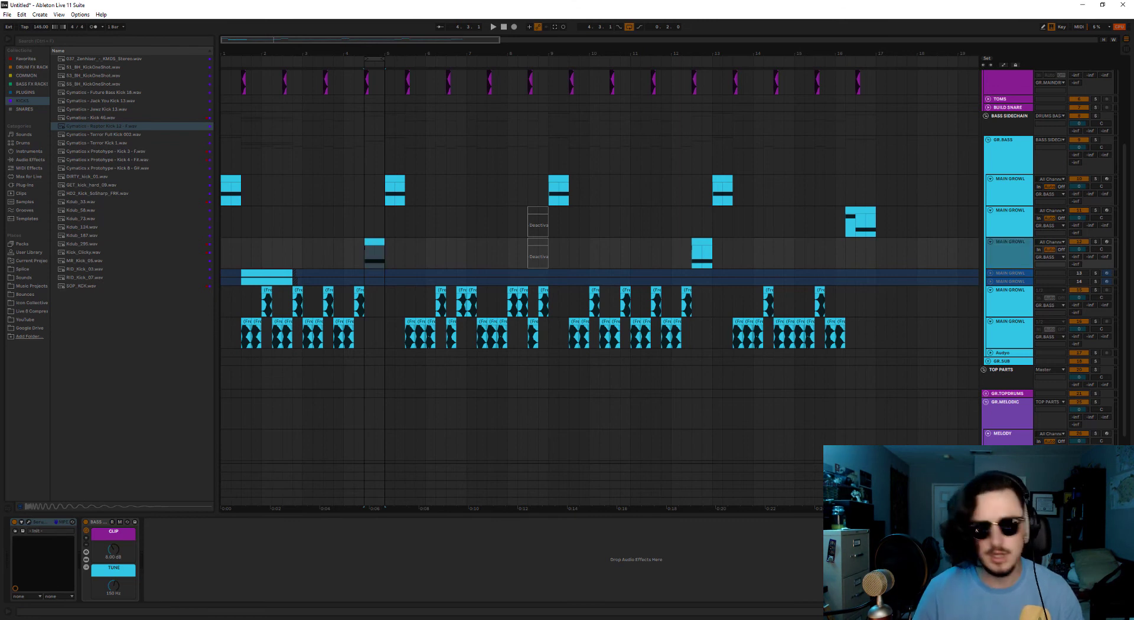
pyautogui.press('space')
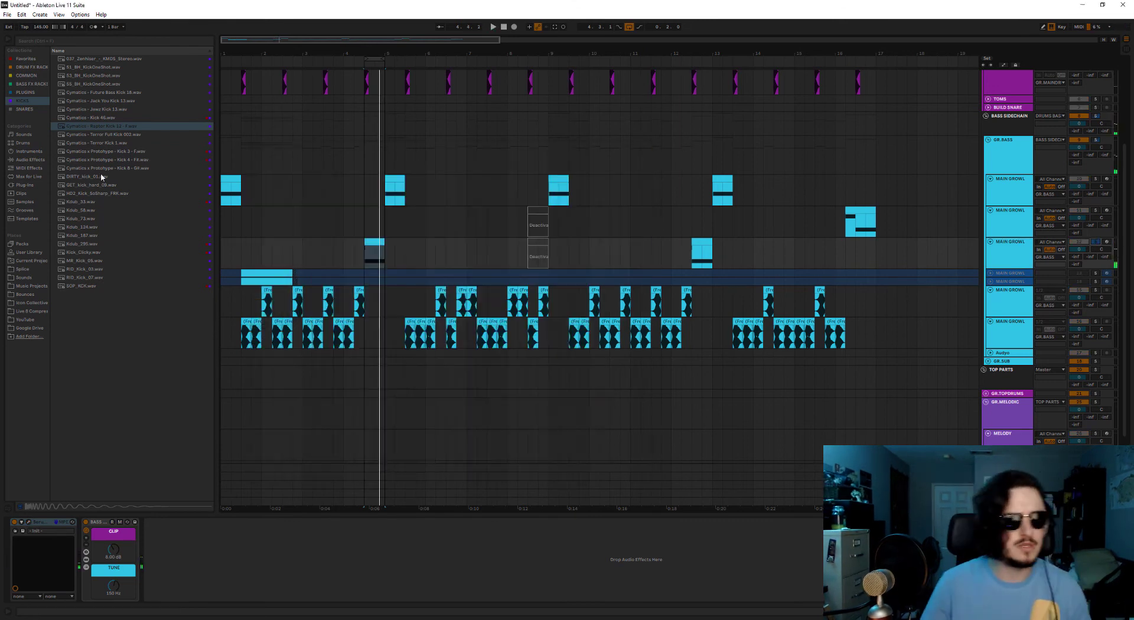
pyautogui.click(28, 160)
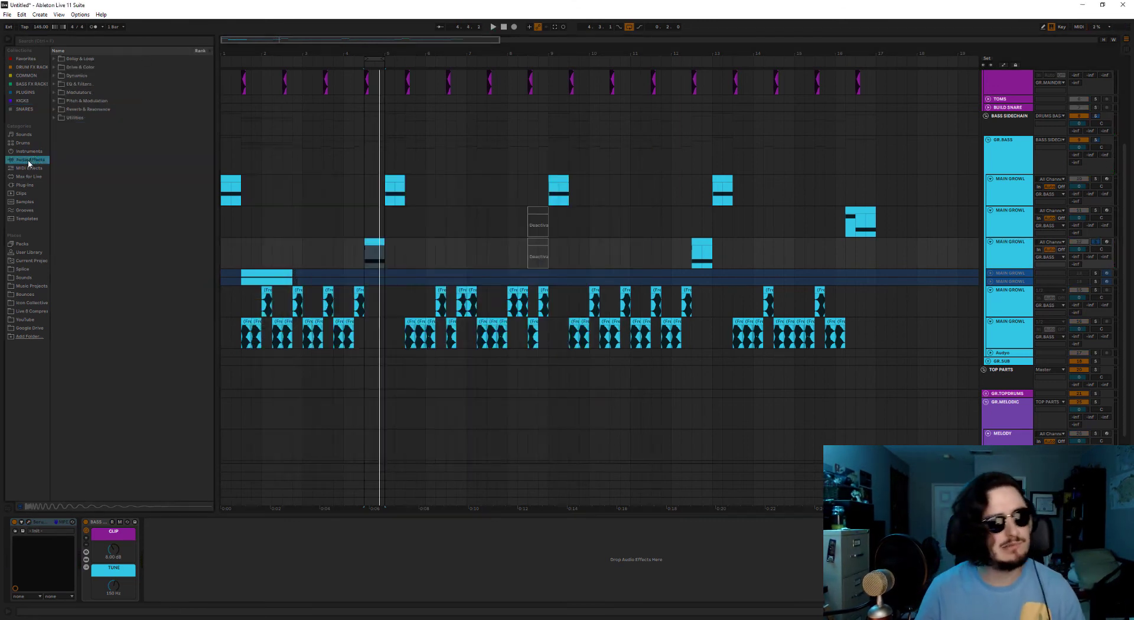
pyautogui.click(55, 109)
pyautogui.moveTo(81, 126); pyautogui.dragTo(72, 545)
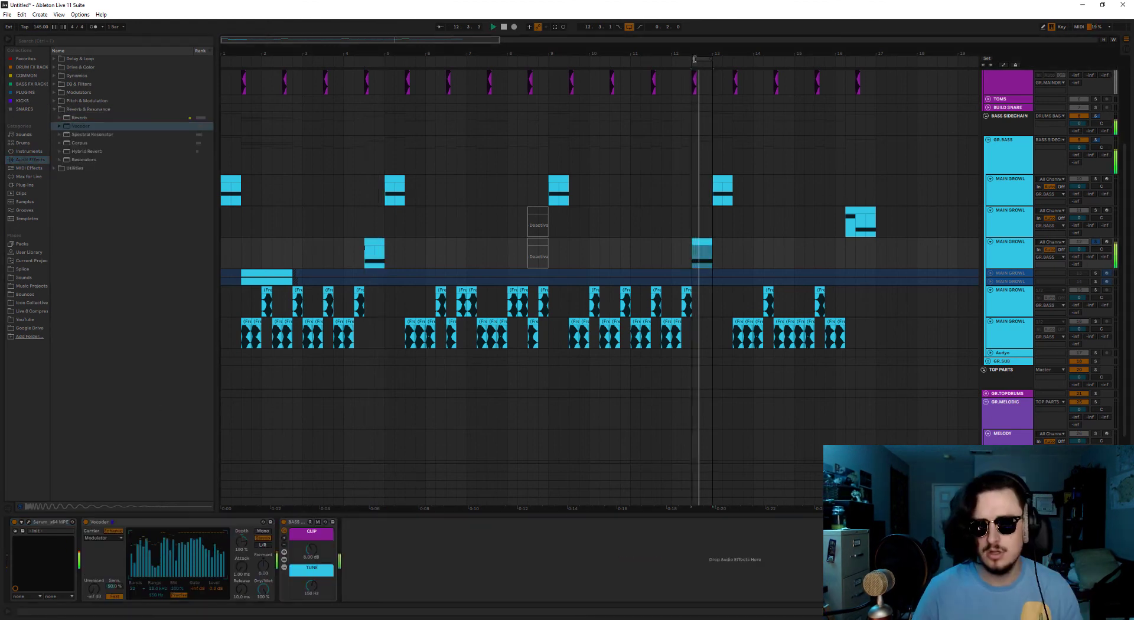
# Set the loop to 16 bars from bar 1 and play the drop from the start.
pyautogui.moveTo(712, 255); pyautogui.dragTo(95, 239)
pyautogui.hotkey('ctrl', 'l')
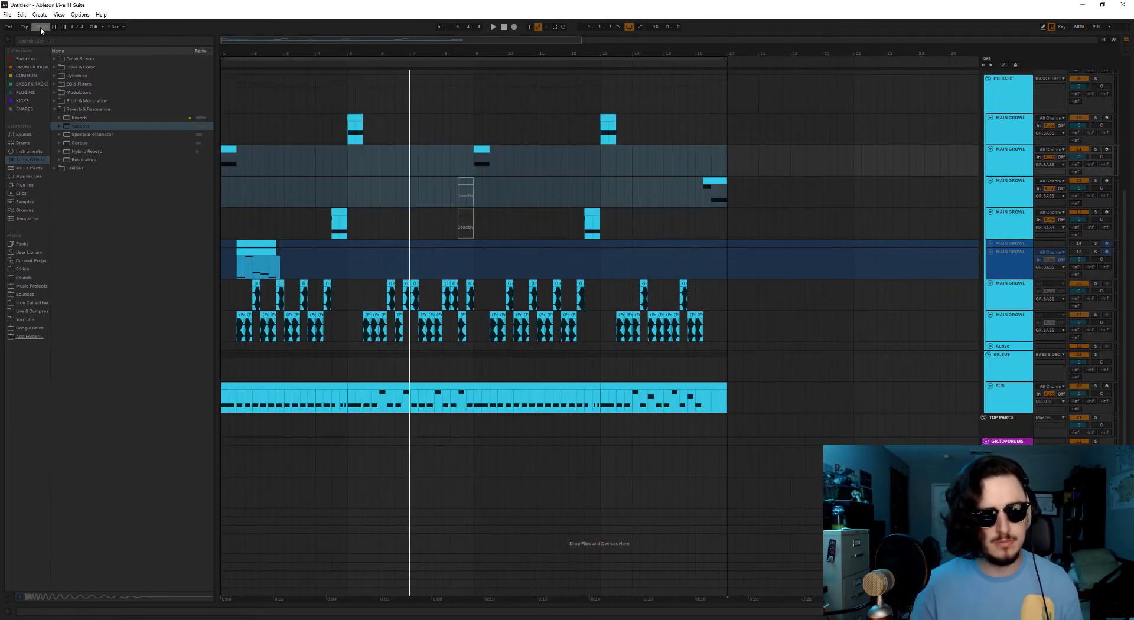
pyautogui.click(223, 293)
pyautogui.press('space')
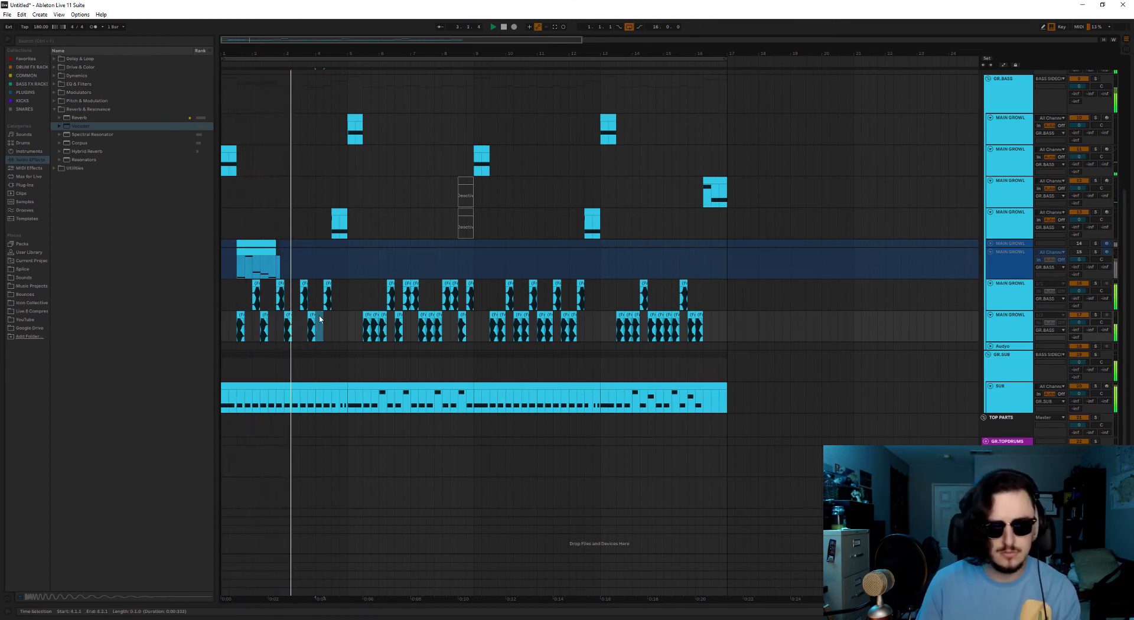
# Find tom samples in the browser and place a tom fill on the TOMS track leading into bar 9.
pyautogui.click(284, 387)
pyautogui.press('space')
pyautogui.doubleClick(284, 388)
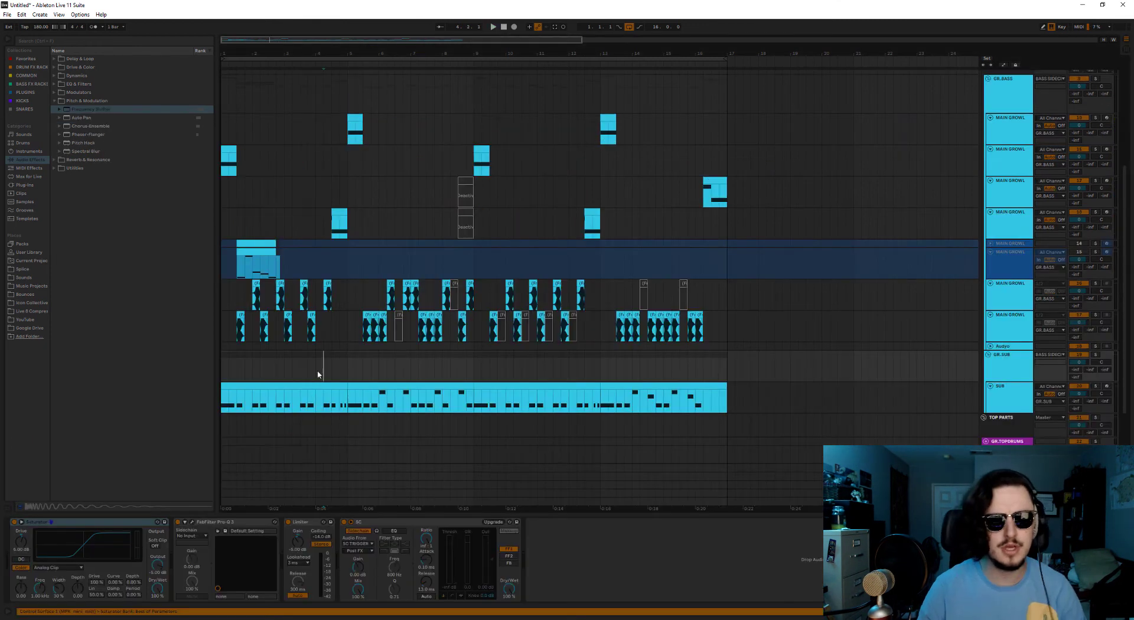
pyautogui.scroll(6, 316, 367)
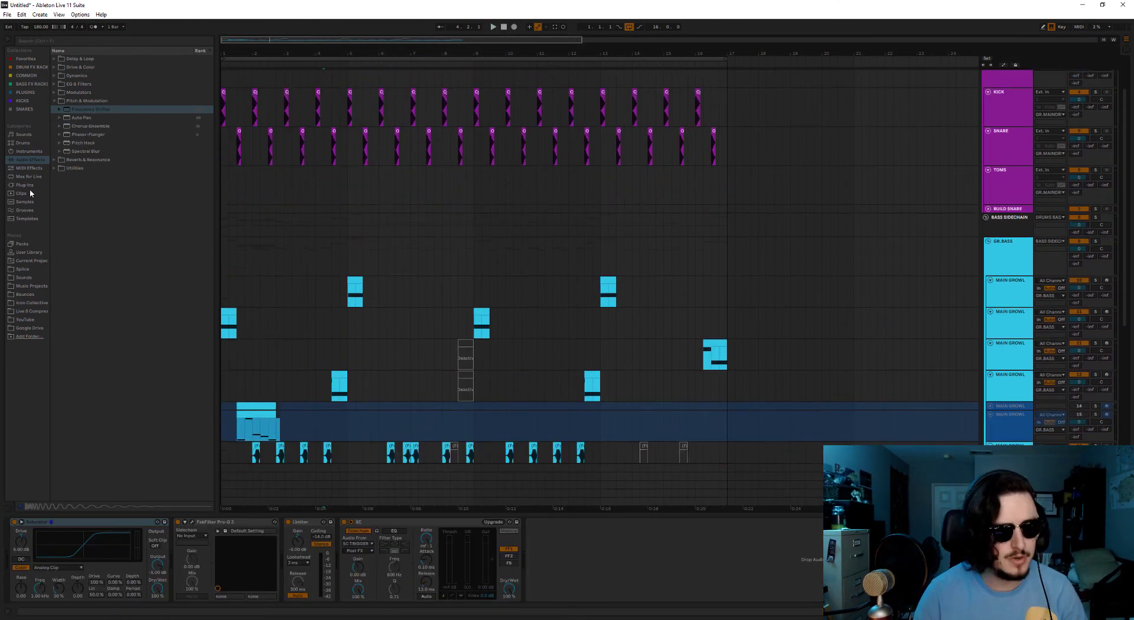
pyautogui.click(28, 203)
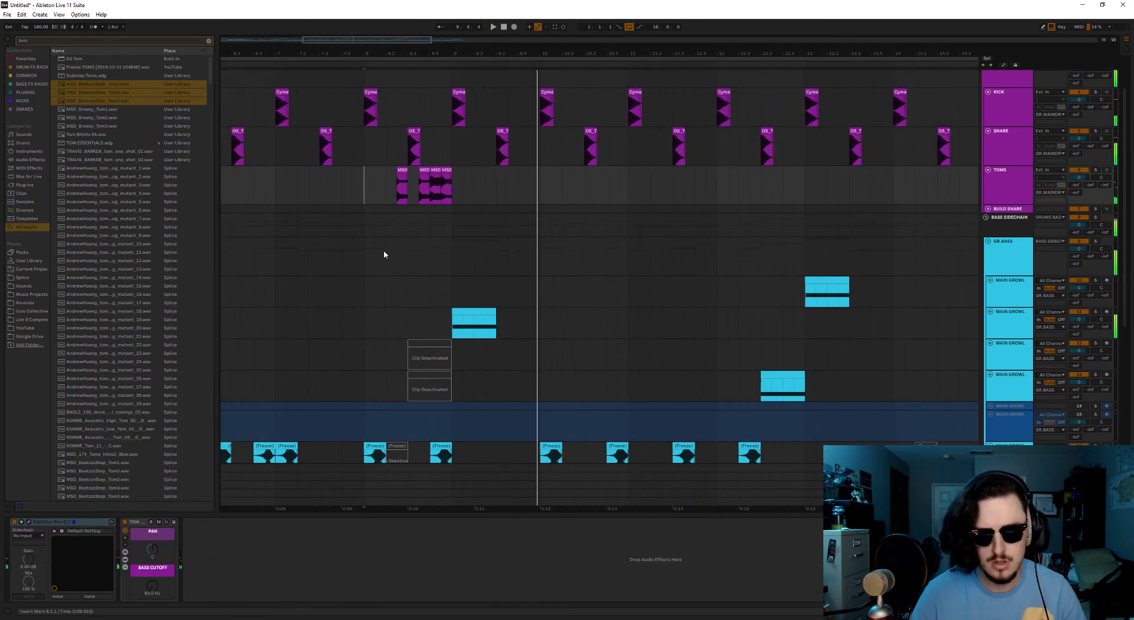
pyautogui.press('space')
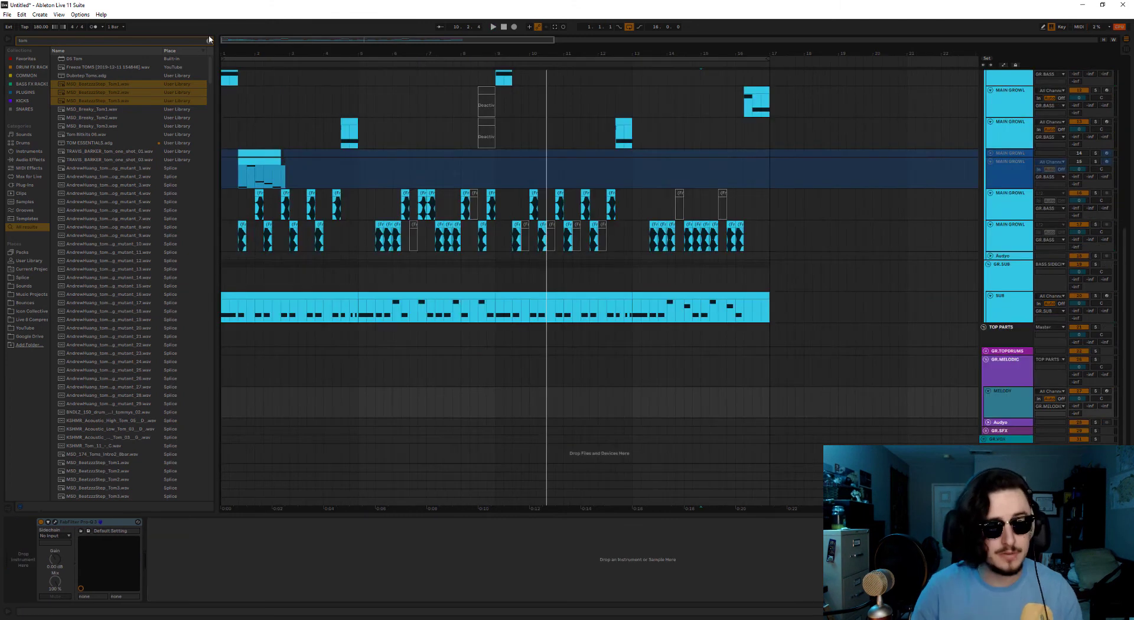
# Clear the browser search and load Serum from the plug-in collection onto the MELODY track.
pyautogui.click(209, 39)
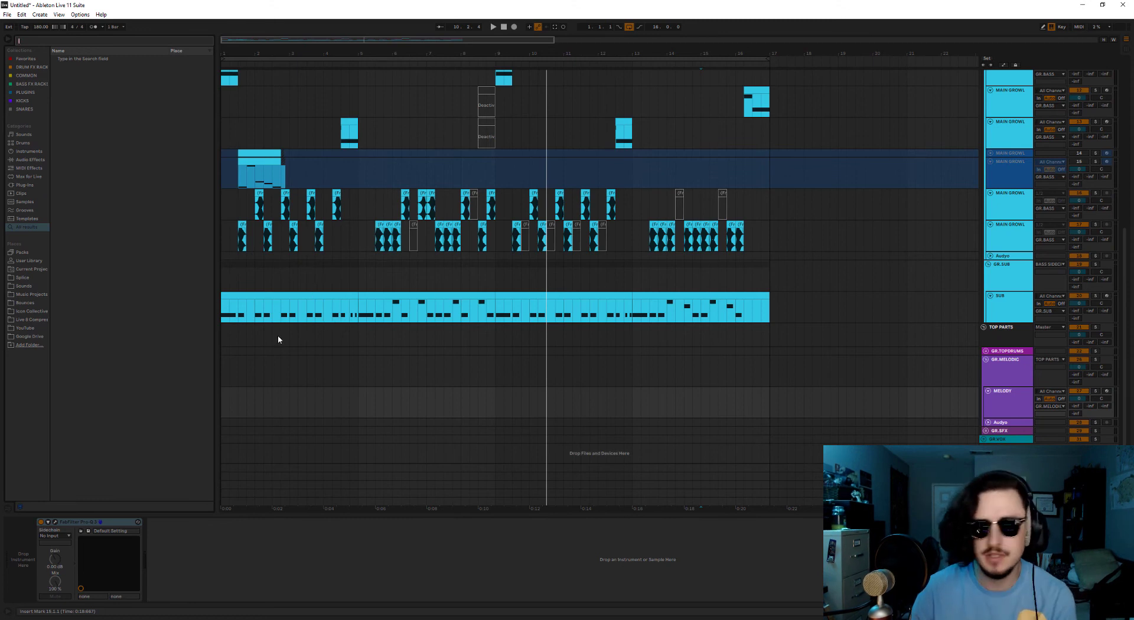
pyautogui.click(998, 401)
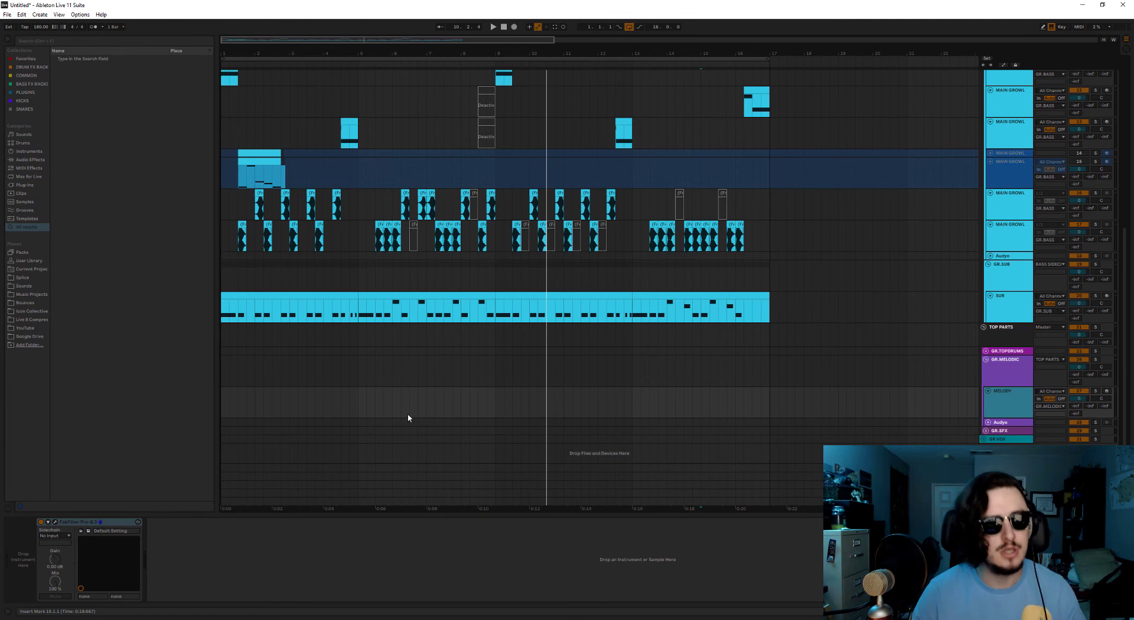
pyautogui.click(35, 89)
pyautogui.moveTo(77, 118); pyautogui.dragTo(34, 570)
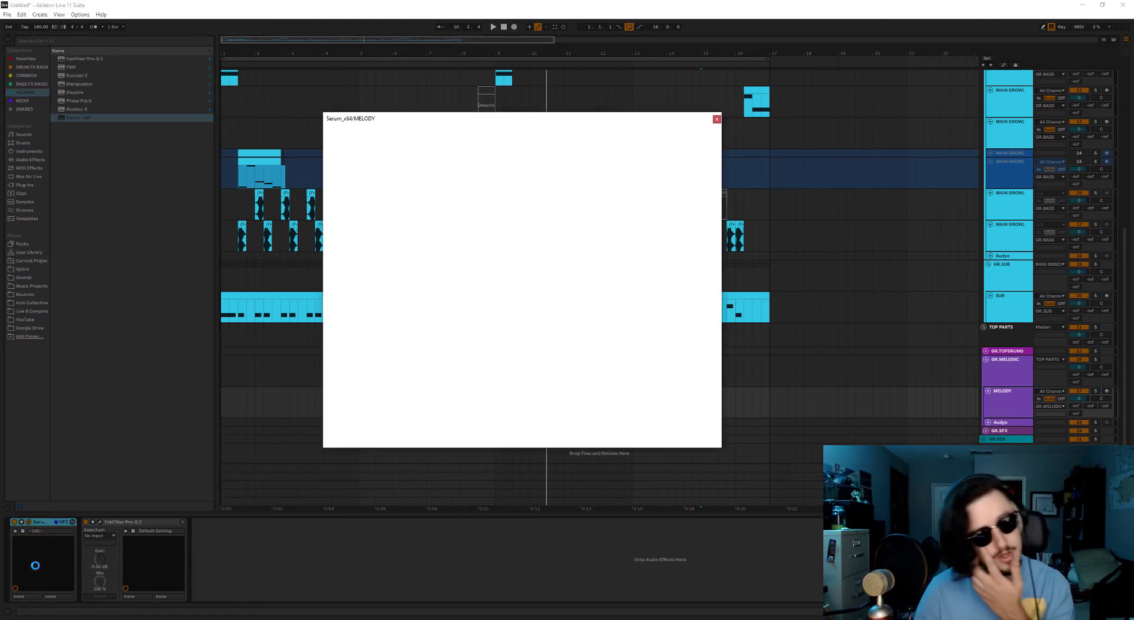
pyautogui.click(664, 131)
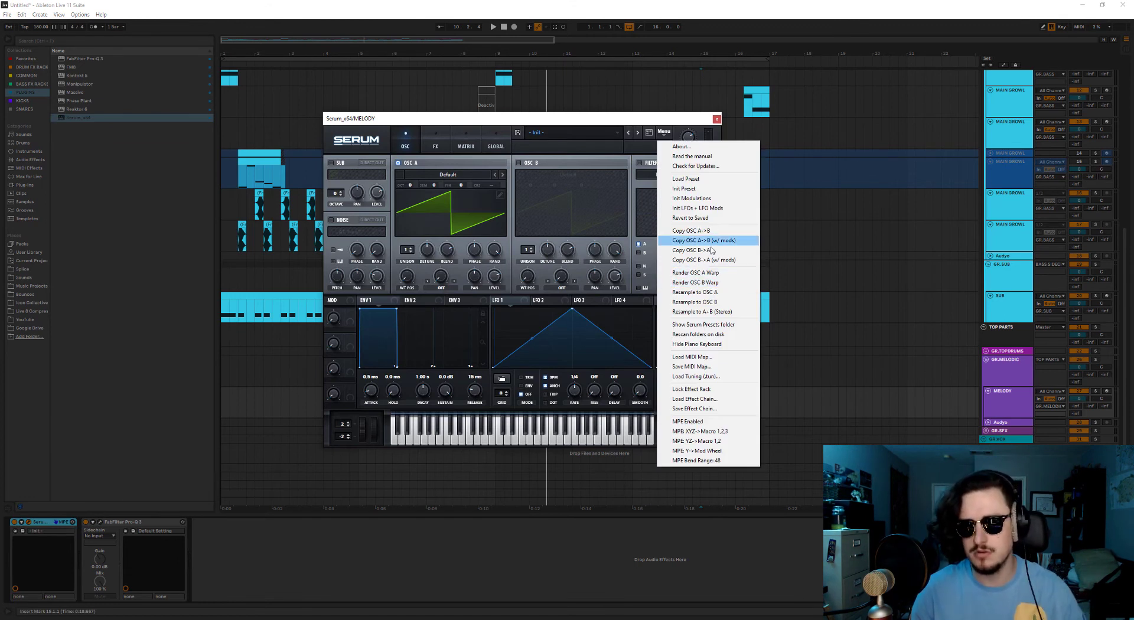
pyautogui.click(479, 139)
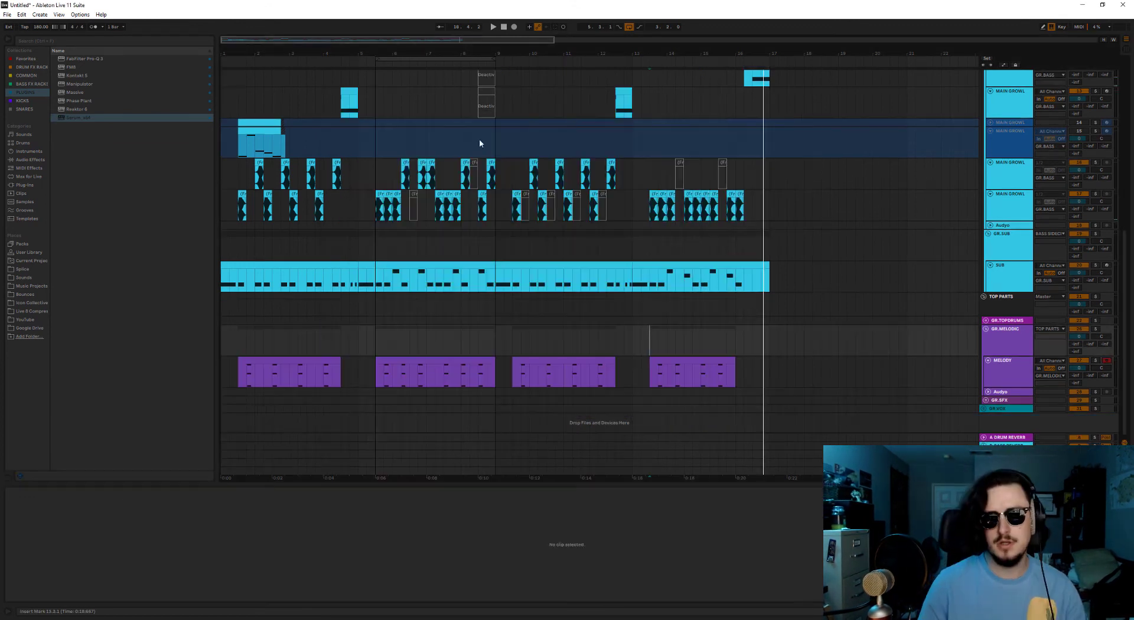
# Set the loop to the first four bars and delete the closed-hat note at 4.4 in the HATS clip.
pyautogui.scroll(10, 688, 317)
pyautogui.scroll(5, 687, 316)
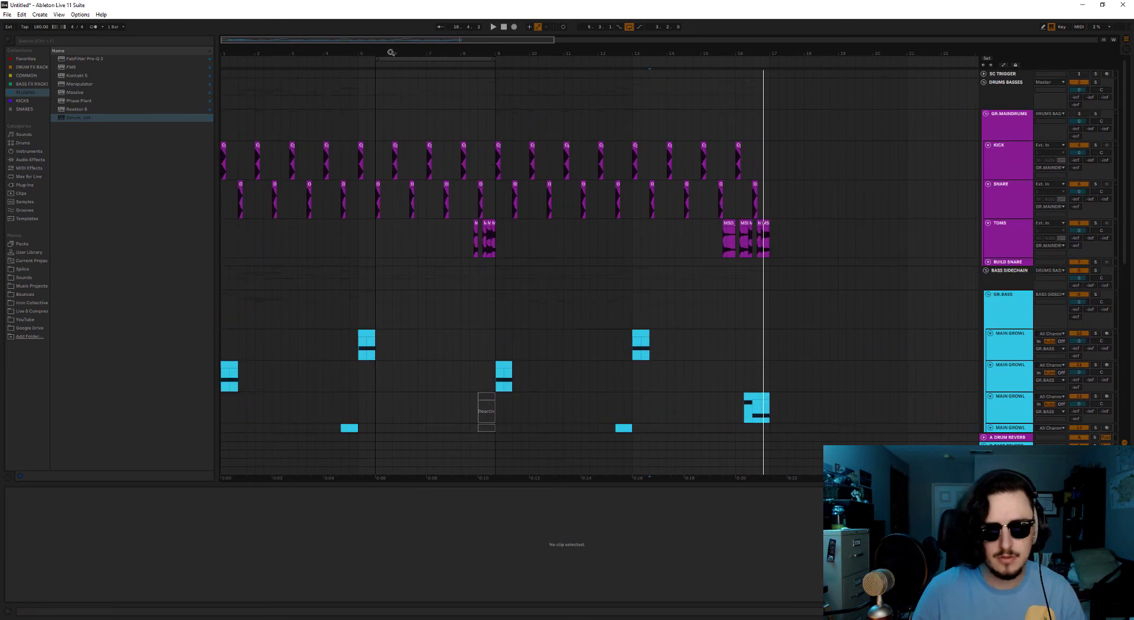
pyautogui.moveTo(402, 60); pyautogui.dragTo(317, 61)
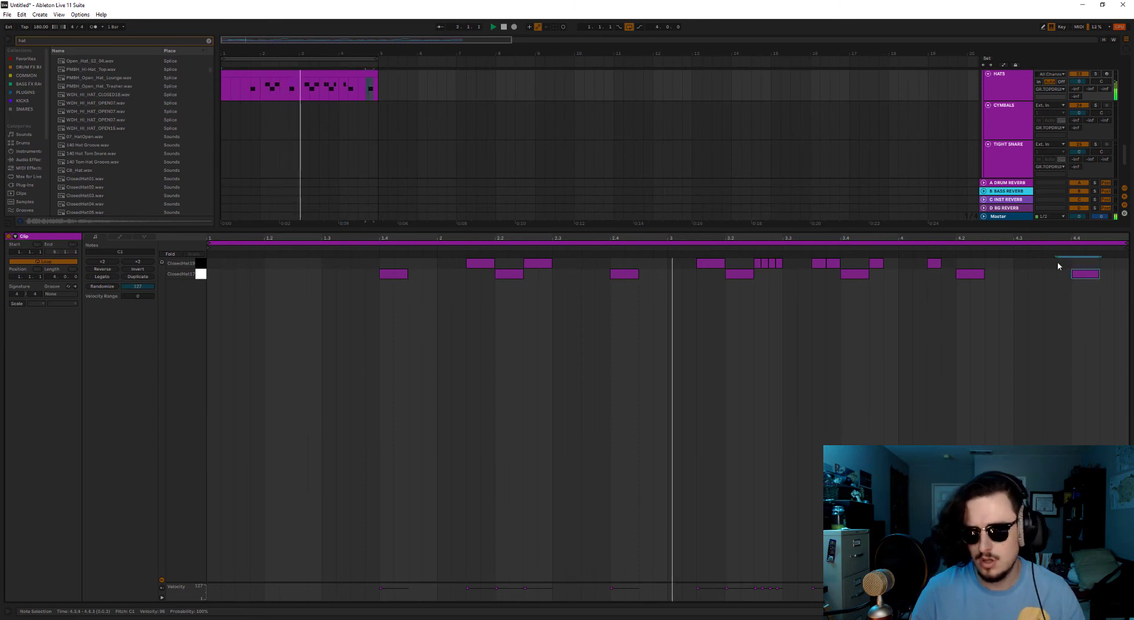
pyautogui.press('Delete')
pyautogui.click(1023, 346)
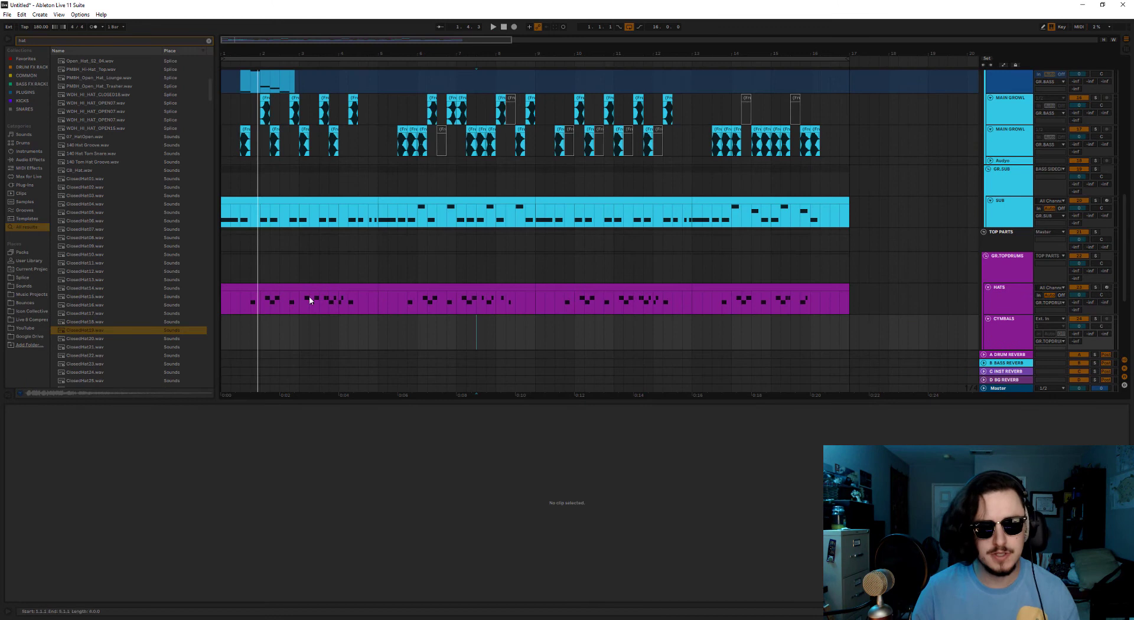
# Examine how the hat and melody patterns line up with the growl hits and the sub.
pyautogui.scroll(3, 402, 315)
pyautogui.scroll(-5, 380, 324)
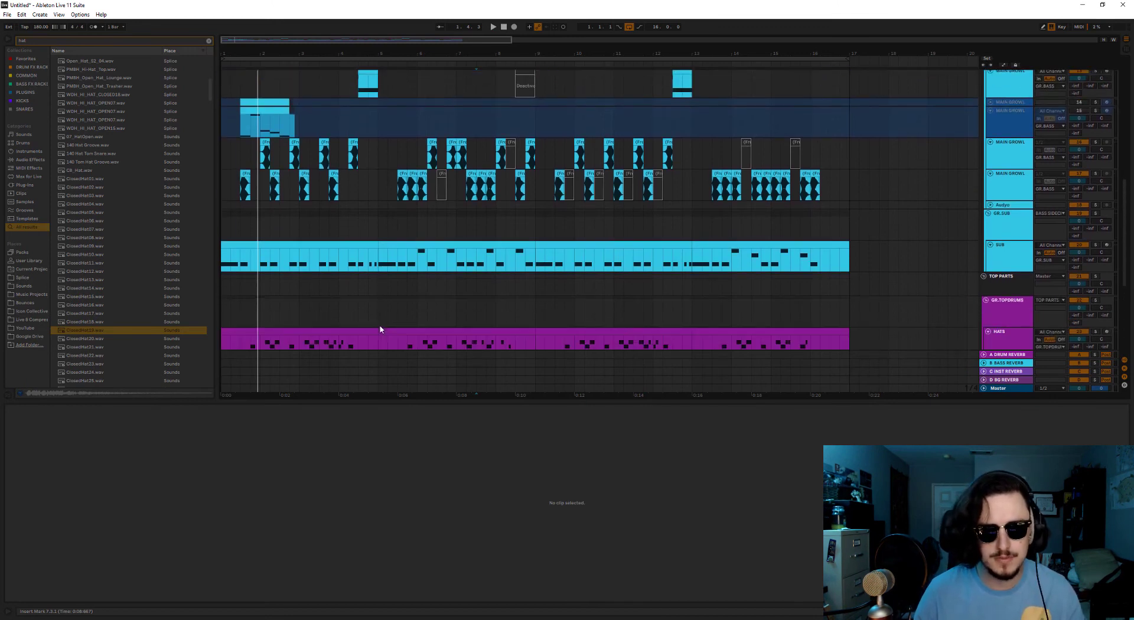
pyautogui.scroll(-3, 367, 378)
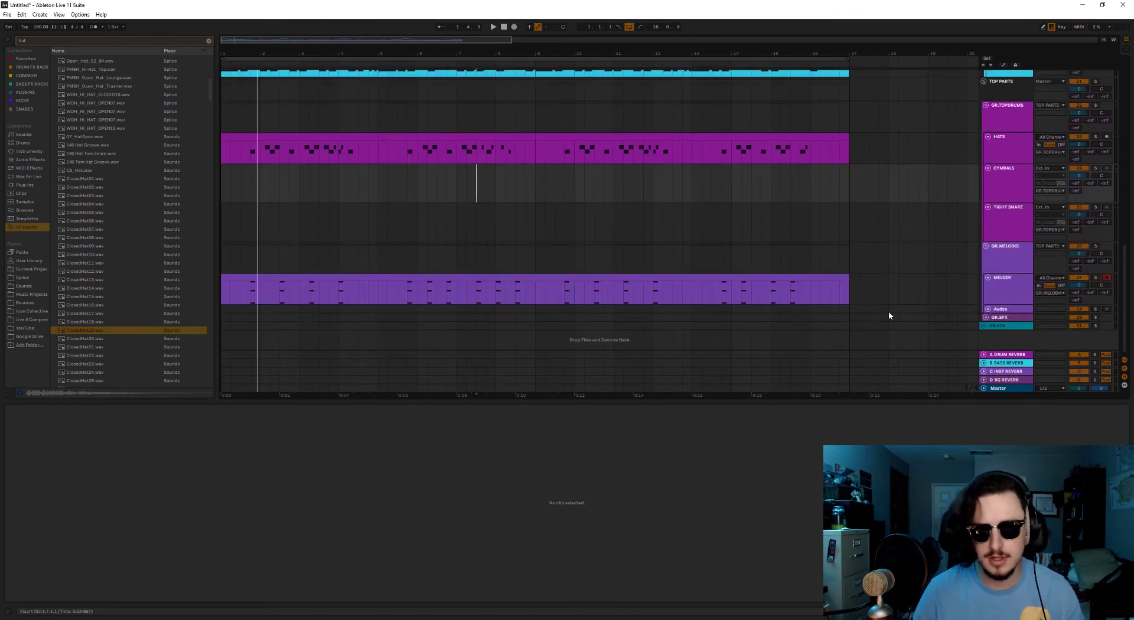
pyautogui.scroll(4, 388, 212)
pyautogui.scroll(4, 527, 304)
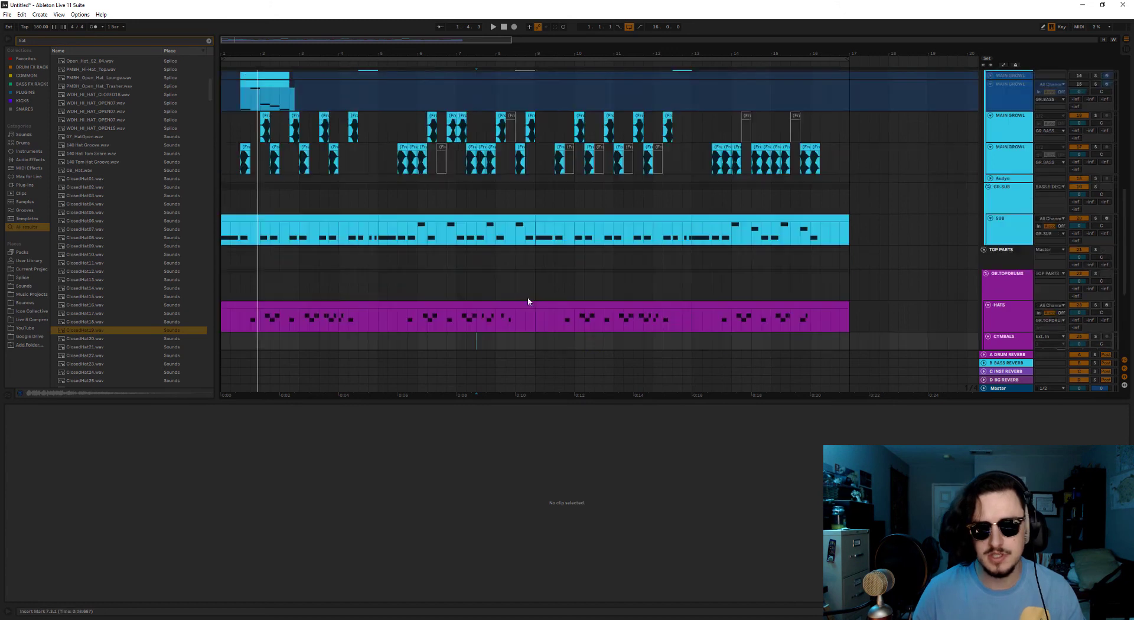
pyautogui.scroll(-4, 423, 279)
pyautogui.scroll(-3, 433, 283)
# Place the china cymbal sample at 1.3 on the CYMBALS track and duplicate it across the drop.
pyautogui.click(1039, 236)
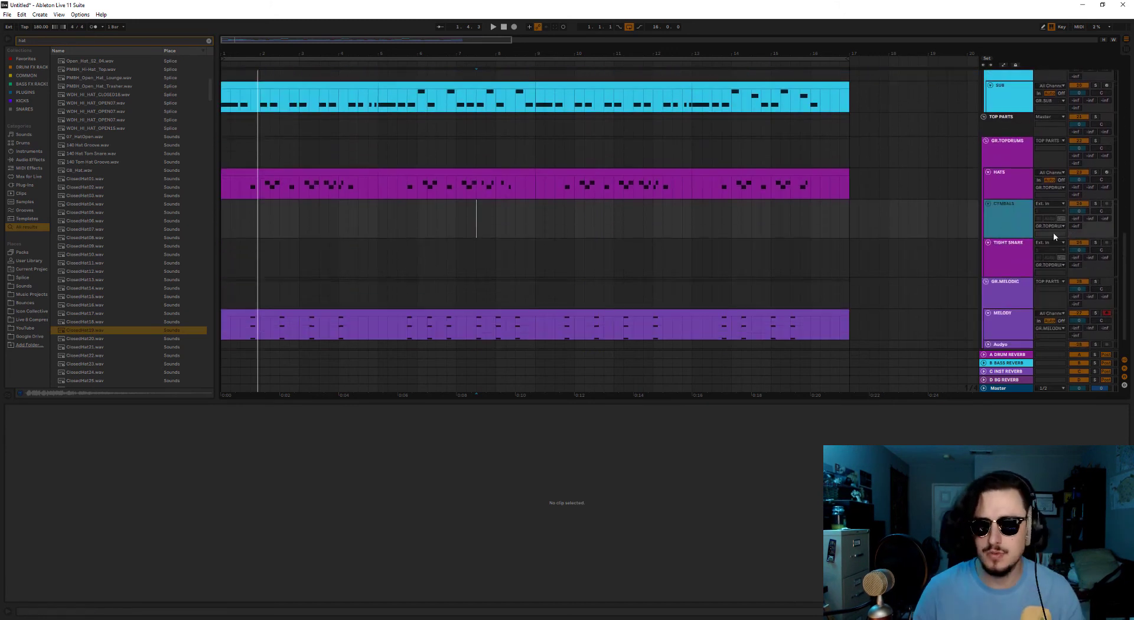
pyautogui.scroll(3, 476, 219)
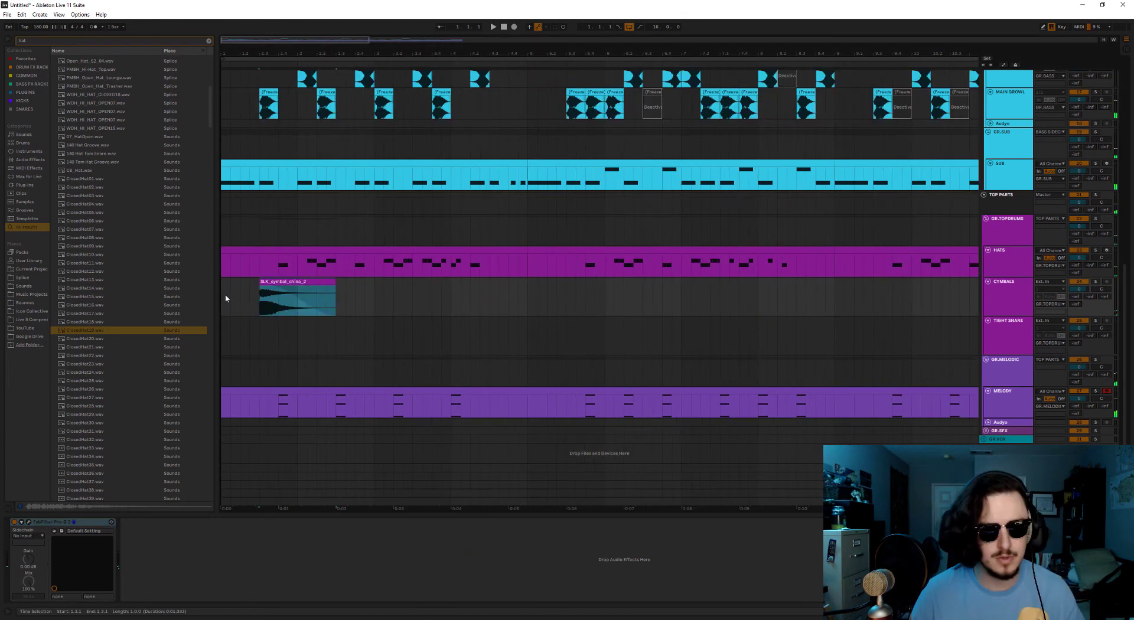
pyautogui.click(224, 296)
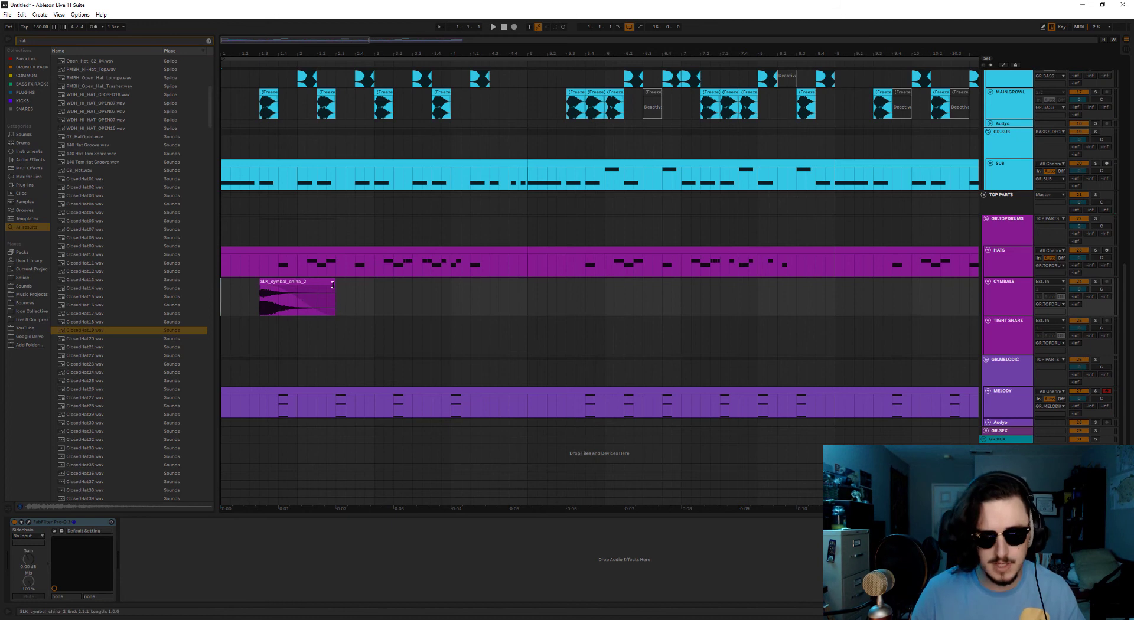
pyautogui.hotkey('ctrl', 'd')
pyautogui.hotkey('ctrl', 'd')
pyautogui.hotkey('ctrl', 'd')
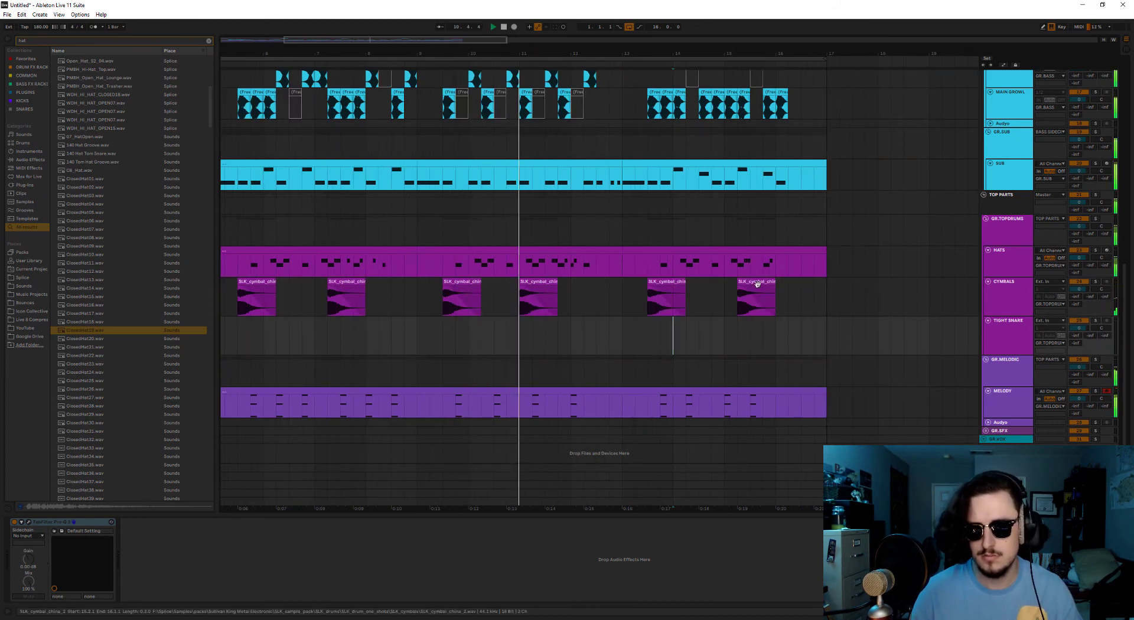
# Move the last china cymbal on the CYMBALS track earlier, to 14.4.
pyautogui.moveTo(757, 284); pyautogui.dragTo(732, 285)
pyautogui.click(738, 346)
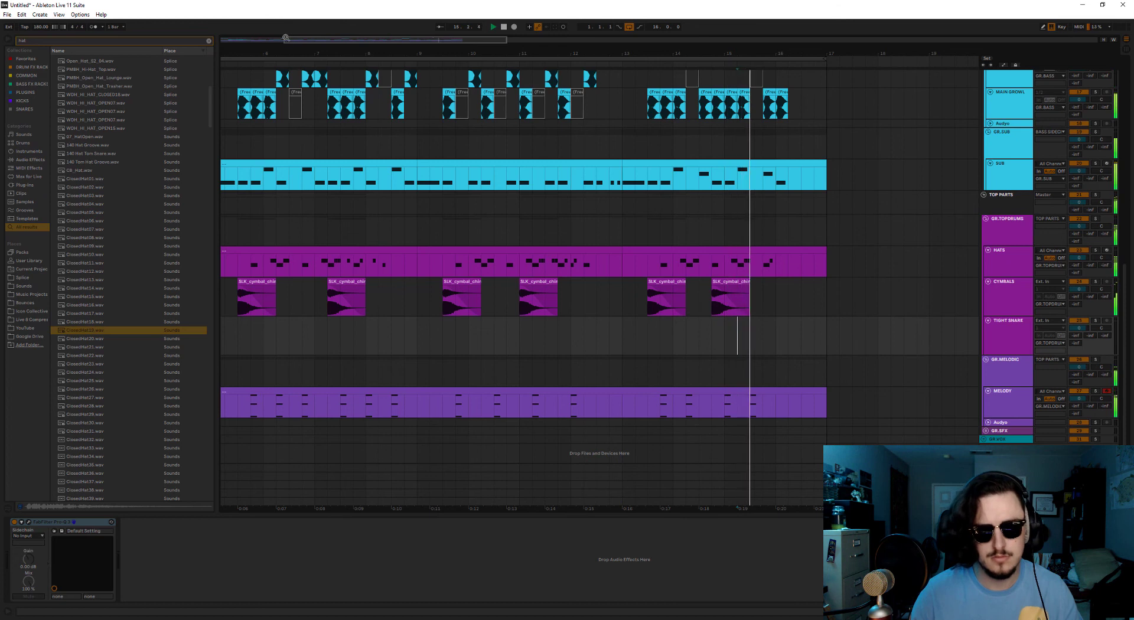
pyautogui.moveTo(286, 38); pyautogui.dragTo(222, 39)
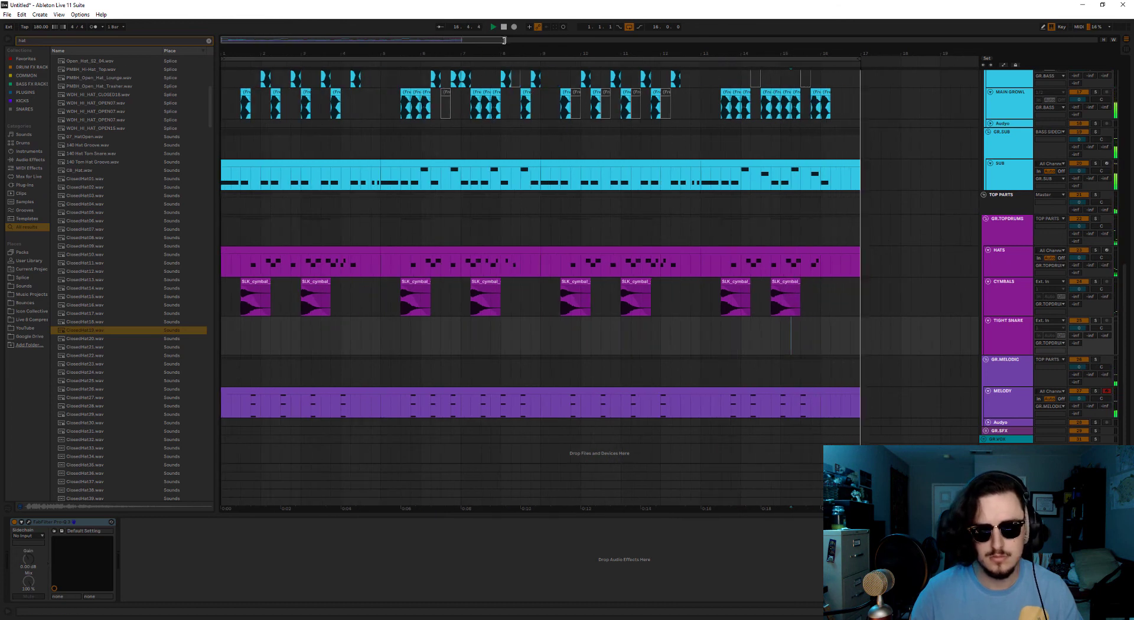
pyautogui.moveTo(504, 40); pyautogui.dragTo(460, 41)
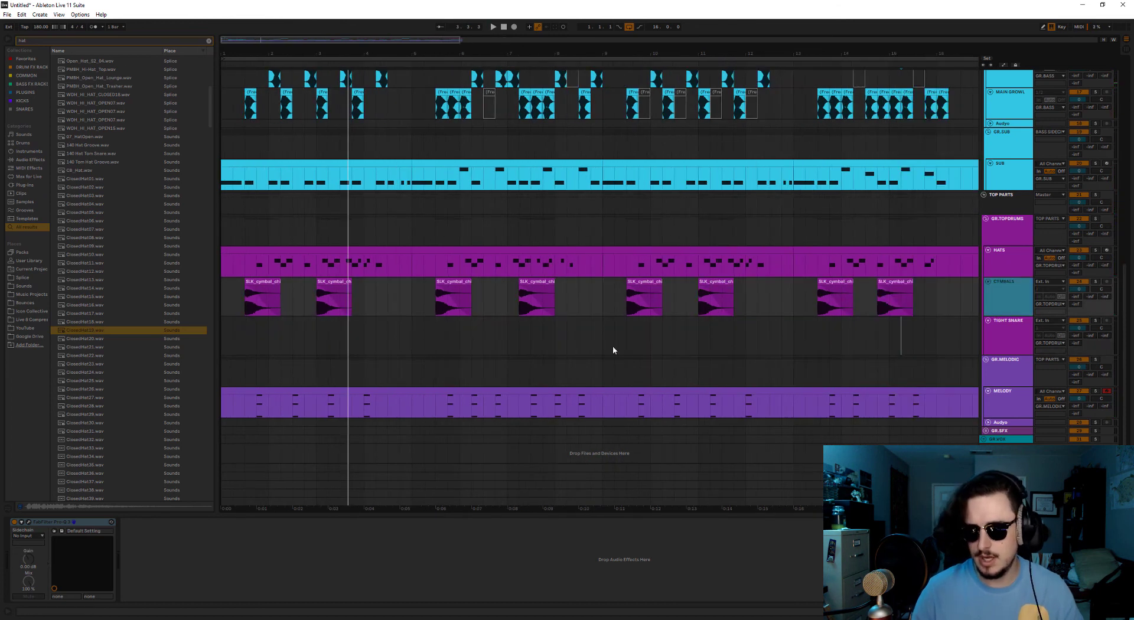
# Duplicate the CYMBALS track and delete all cymbal clips from the copy.
pyautogui.hotkey('ctrl', 'd')
pyautogui.moveTo(458, 39); pyautogui.dragTo(662, 39)
pyautogui.moveTo(626, 345); pyautogui.dragTo(232, 336)
pyautogui.press('Delete')
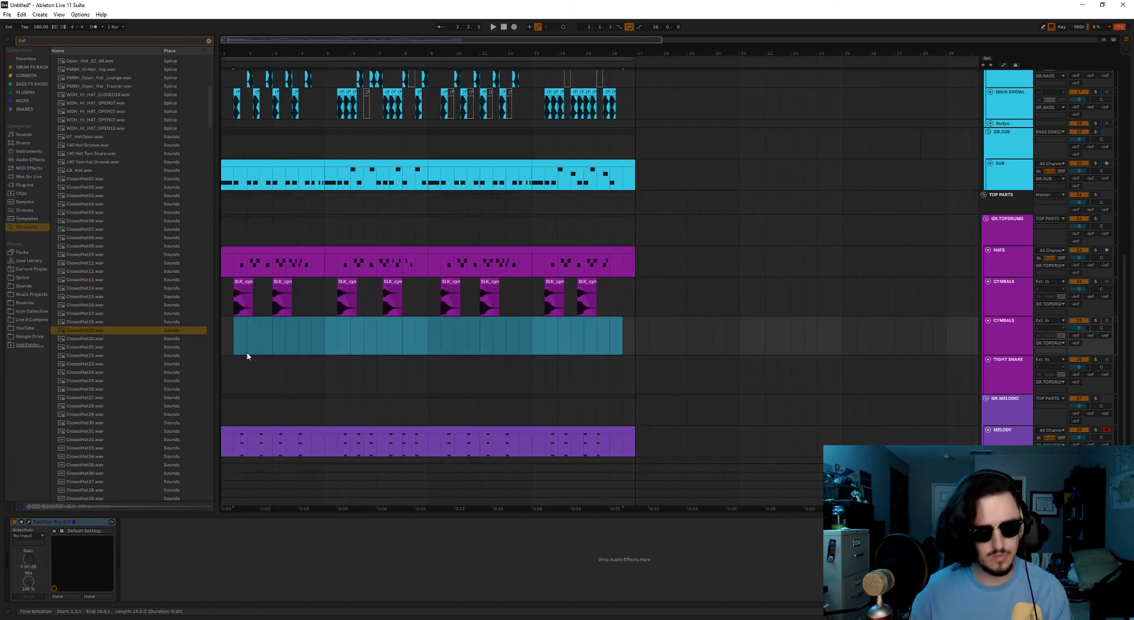
# Search for "ride" samples, build a ride pattern on the second CYMBALS track and duplicate bars 9–12 into bars 13–16.
pyautogui.click(86, 40)
pyautogui.write('ride')
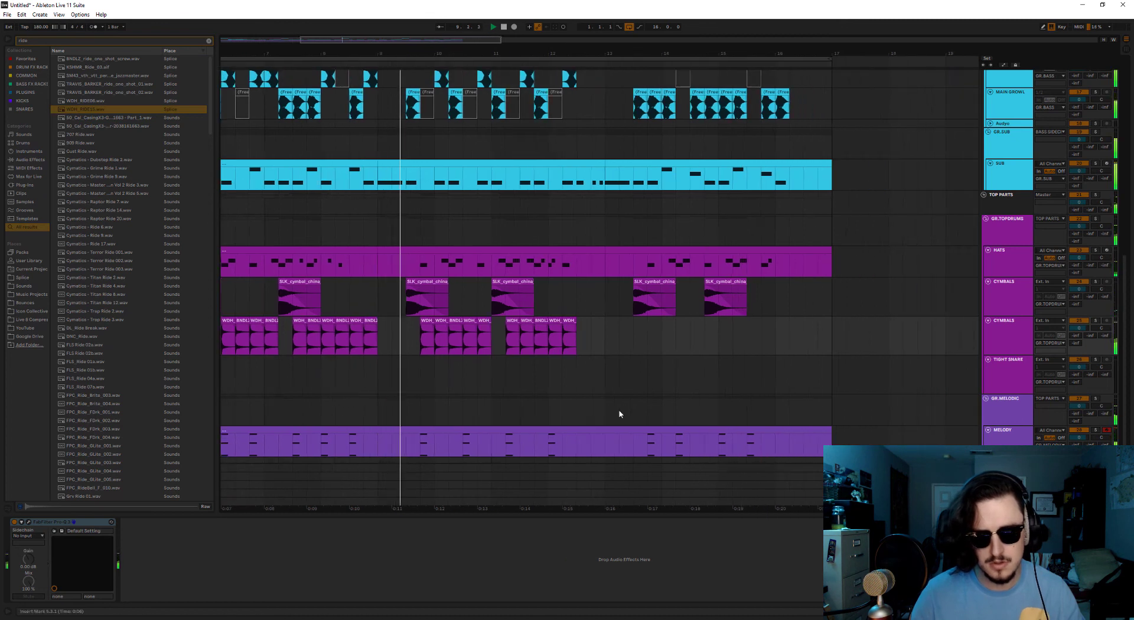
pyautogui.moveTo(605, 336); pyautogui.dragTo(378, 332)
pyautogui.hotkey('ctrl', 'd')
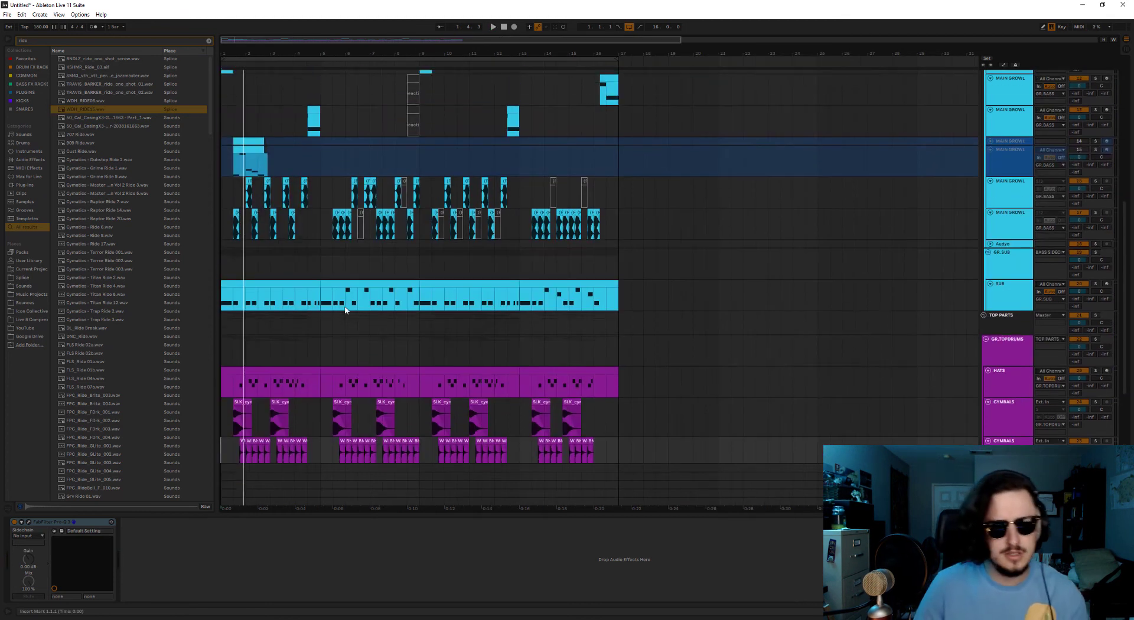
# Examine the drum, growl and cymbal layers across the drop, comparing the growl phrases in bars 1–4 with the other sections.
pyautogui.scroll(4, 352, 338)
pyautogui.scroll(5, 352, 342)
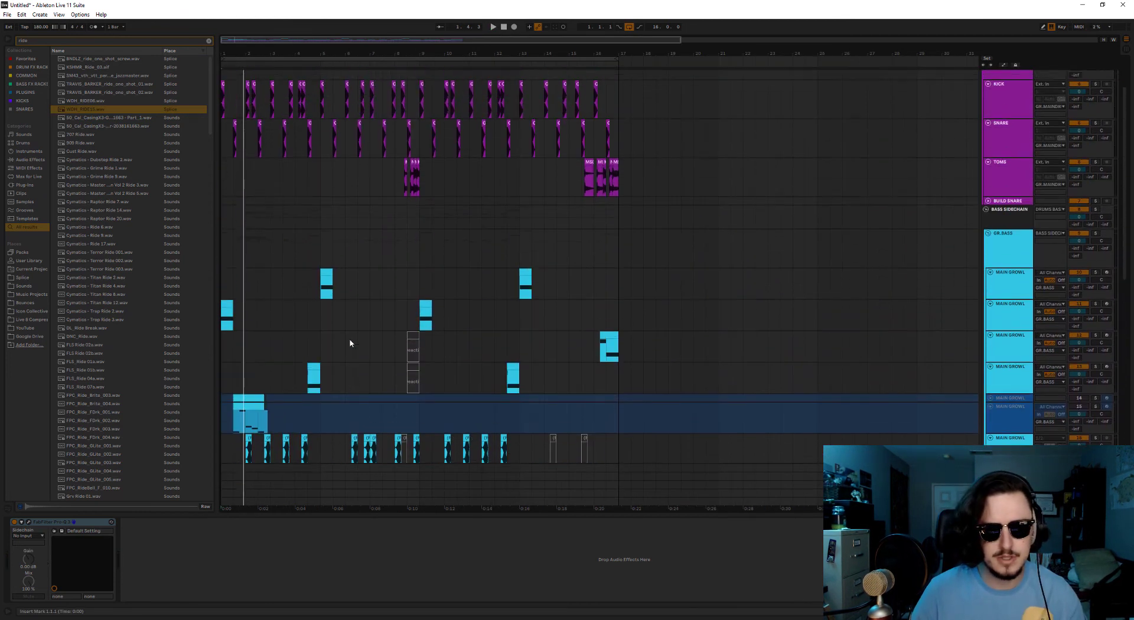
pyautogui.scroll(-10, 351, 342)
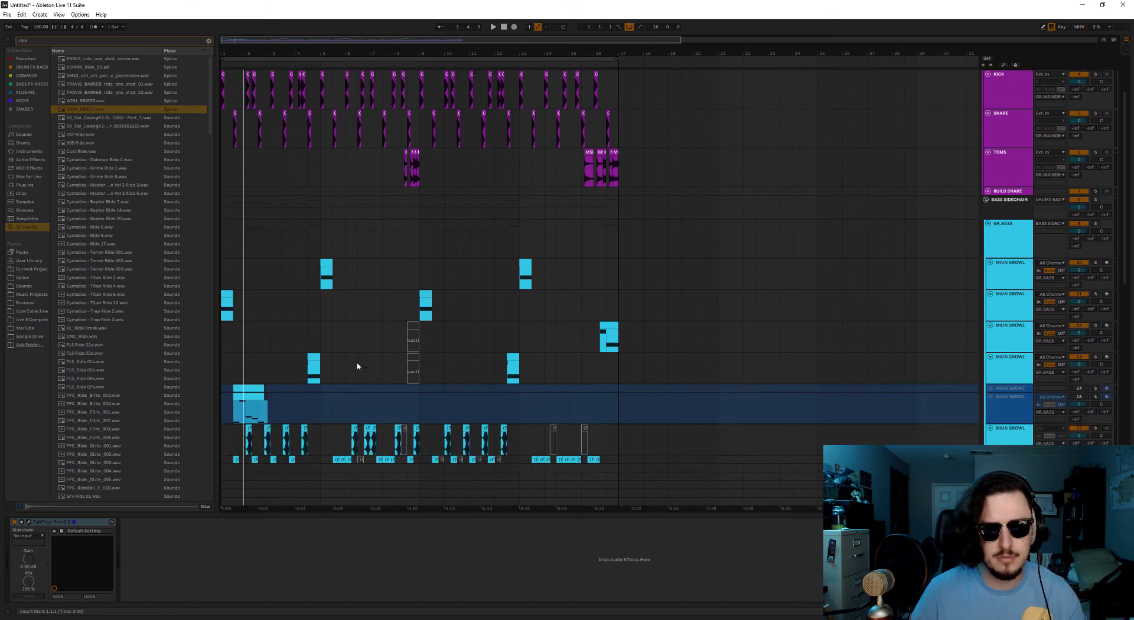
pyautogui.scroll(-4, 331, 374)
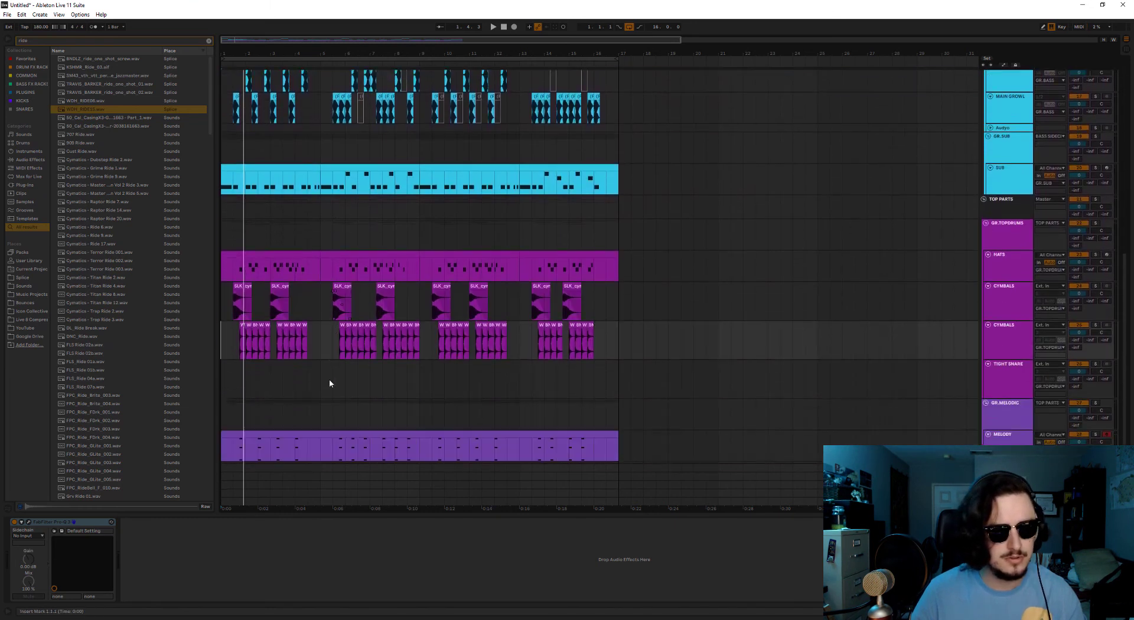
pyautogui.scroll(1, 328, 380)
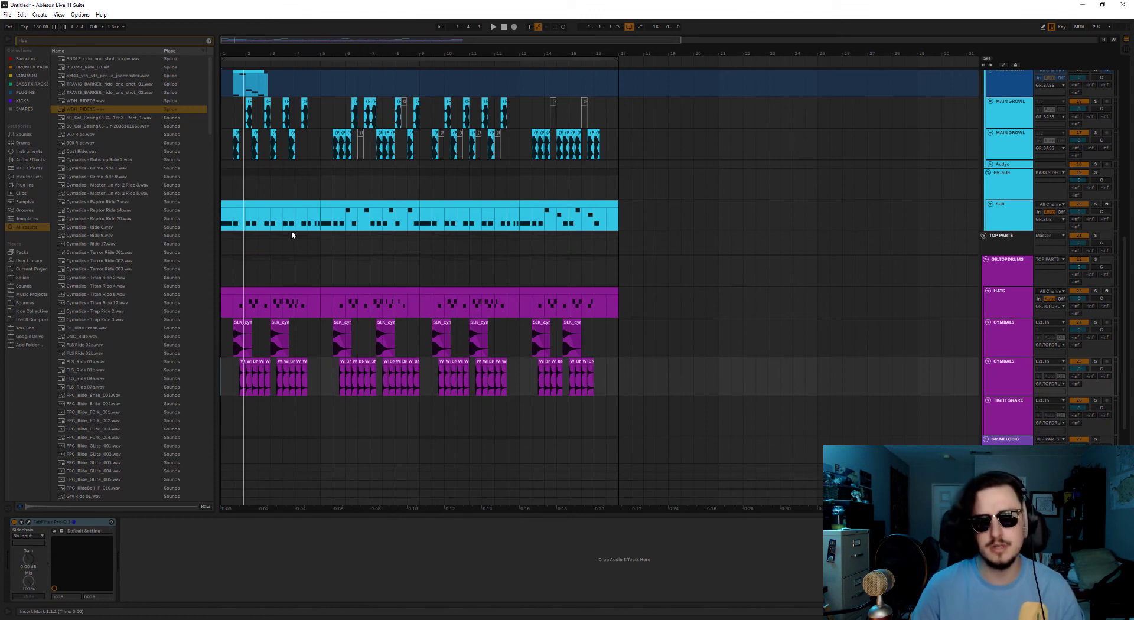
pyautogui.moveTo(224, 149); pyautogui.dragTo(235, 119)
pyautogui.moveTo(334, 115); pyautogui.dragTo(600, 148)
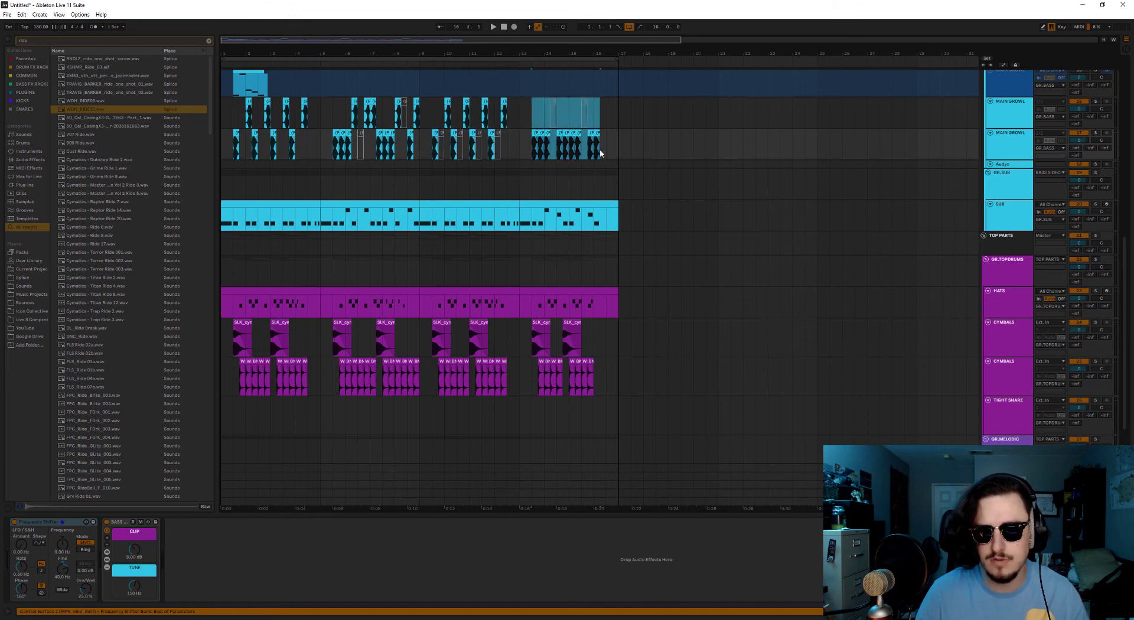
pyautogui.scroll(3, 443, 275)
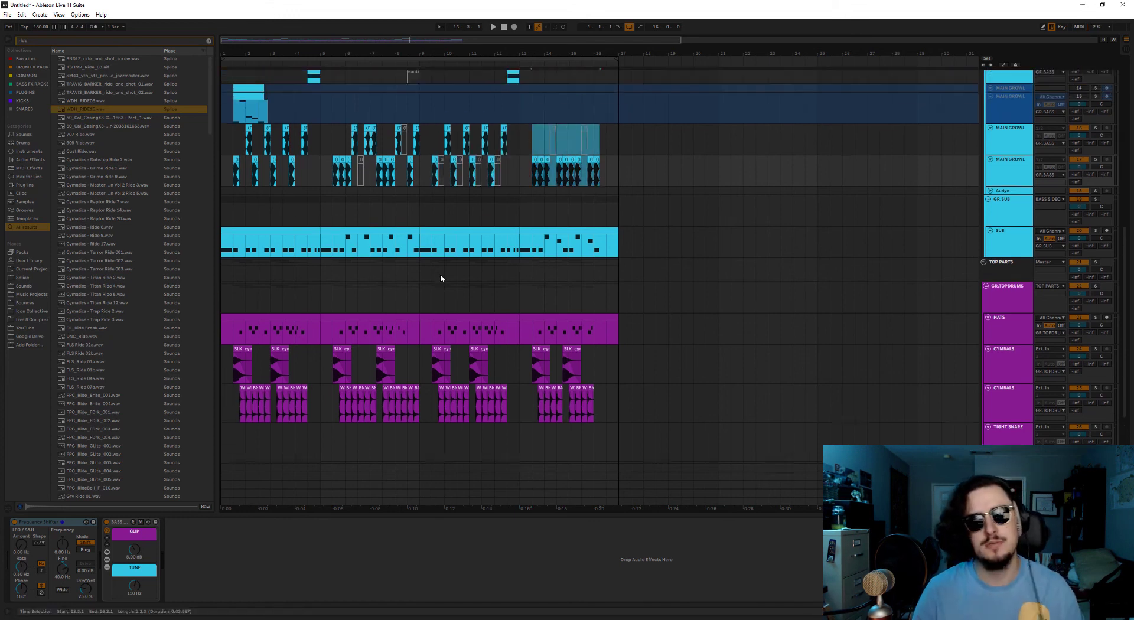
pyautogui.press('Home')
pyautogui.moveTo(309, 242); pyautogui.dragTo(215, 214)
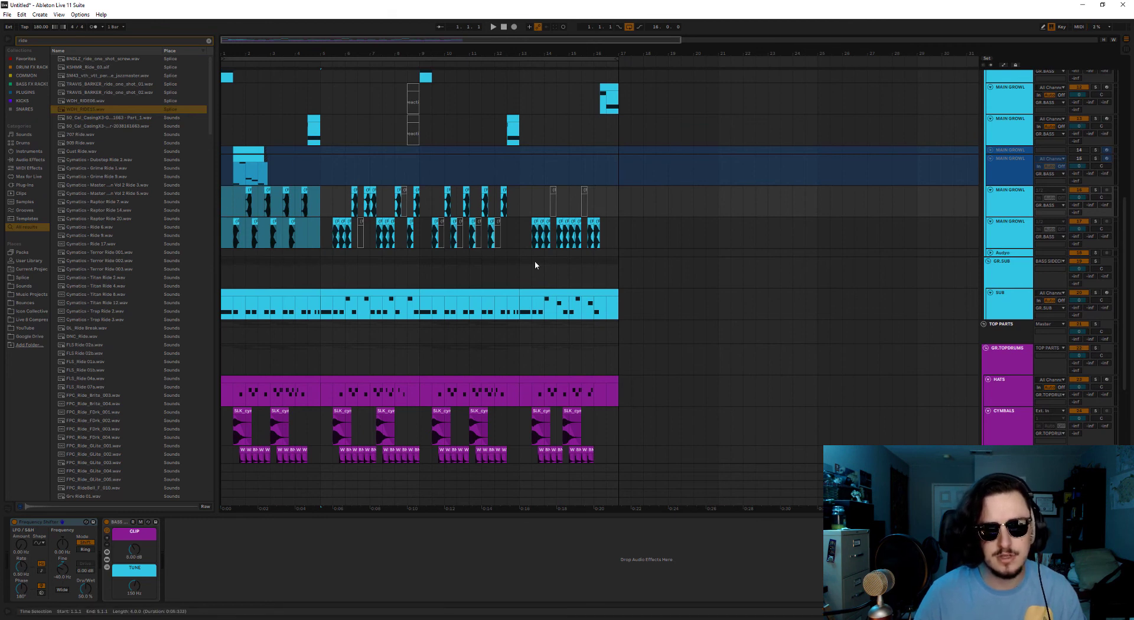
pyautogui.click(295, 272)
# Look over all layers of the arrangement, including the effects clips, and play the drop from bar 17.
pyautogui.scroll(1, 283, 242)
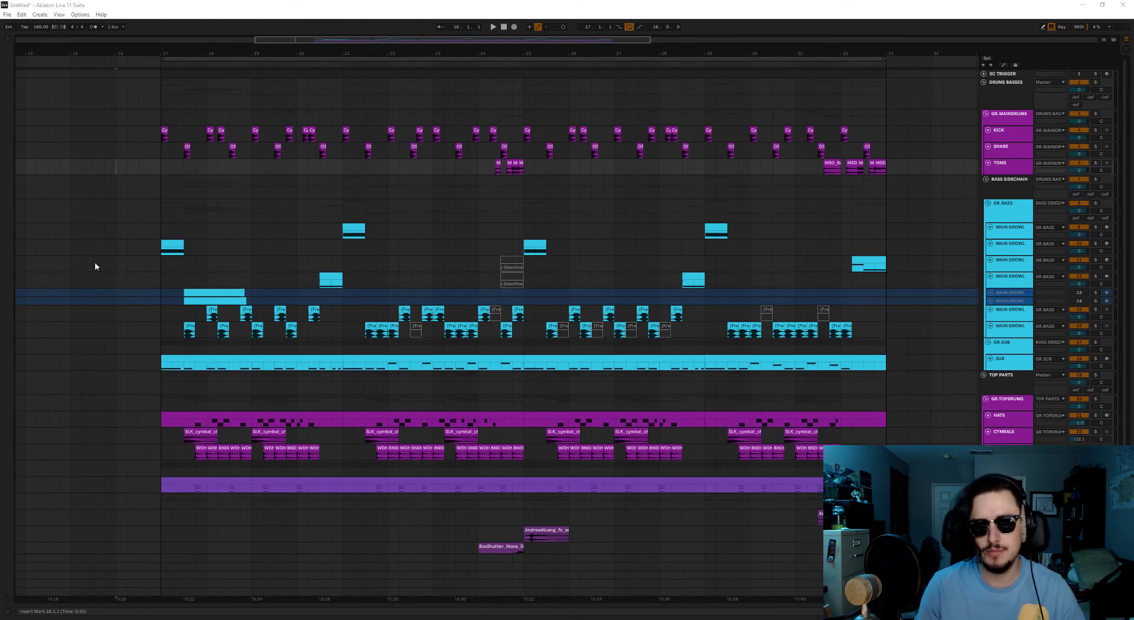
pyautogui.scroll(-2, 119, 275)
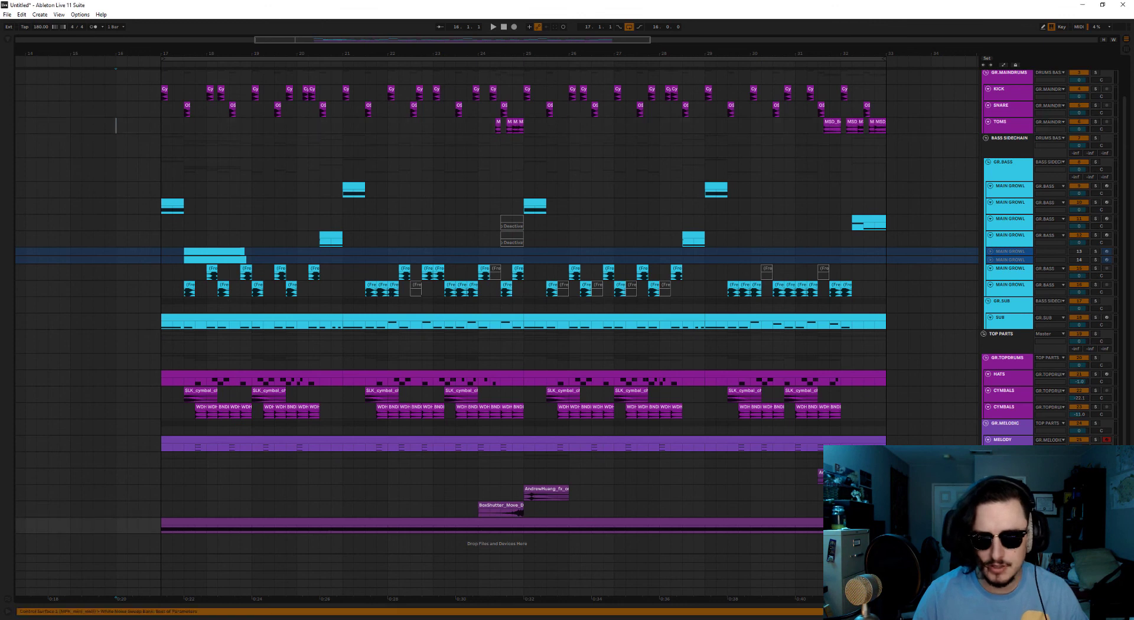
pyautogui.click(640, 519)
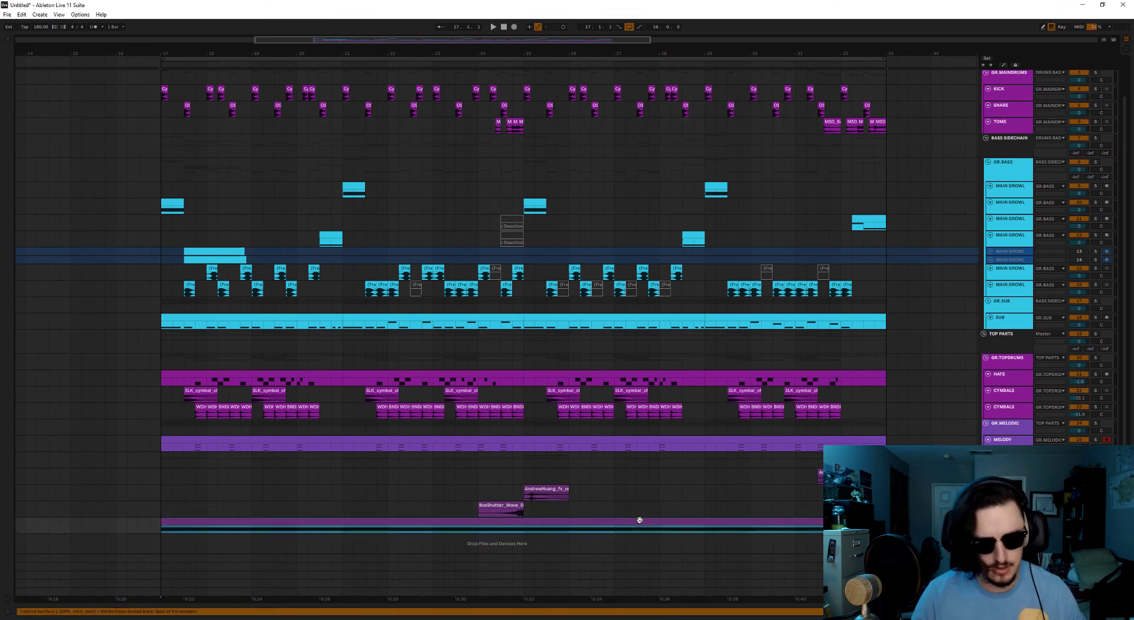
pyautogui.scroll(-2, 738, 511)
pyautogui.scroll(4, 709, 503)
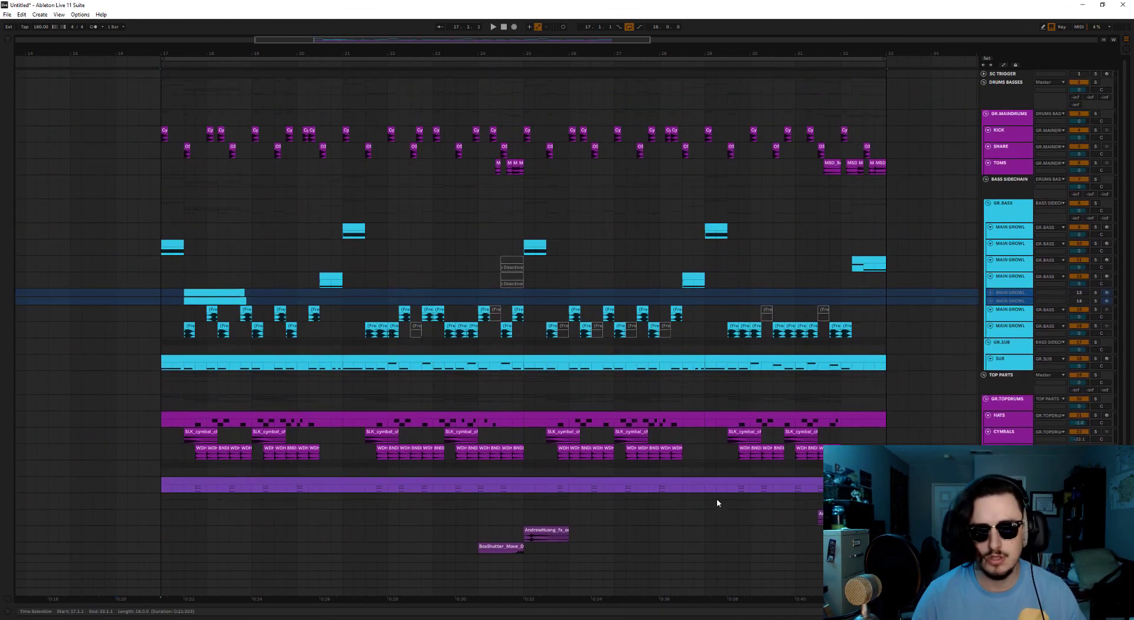
pyautogui.click(495, 27)
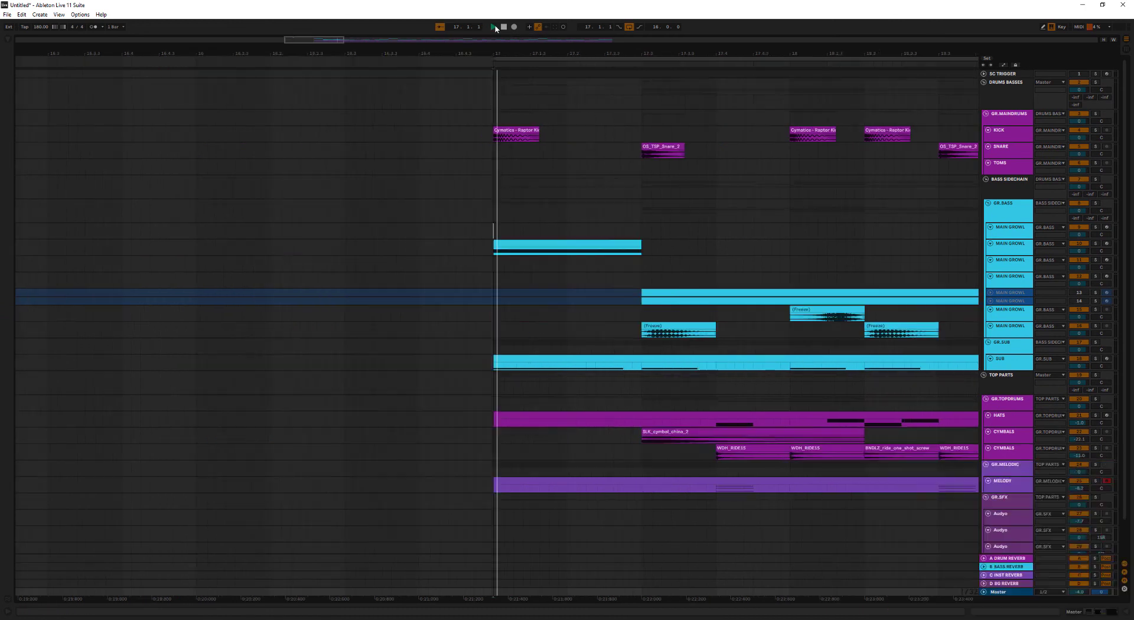